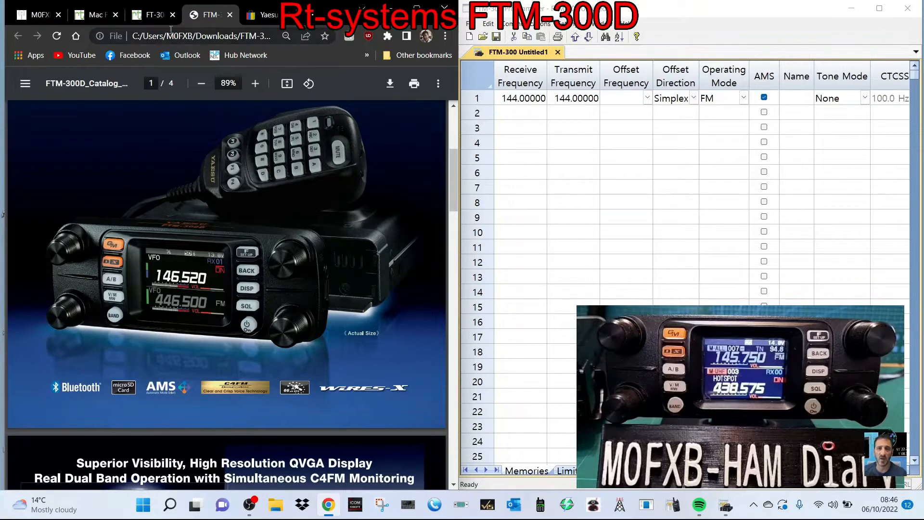
Examine the ADMS-3000 programming software offers on the RT Systems FT-3000 page.
left_click(94, 13)
left_click(154, 16)
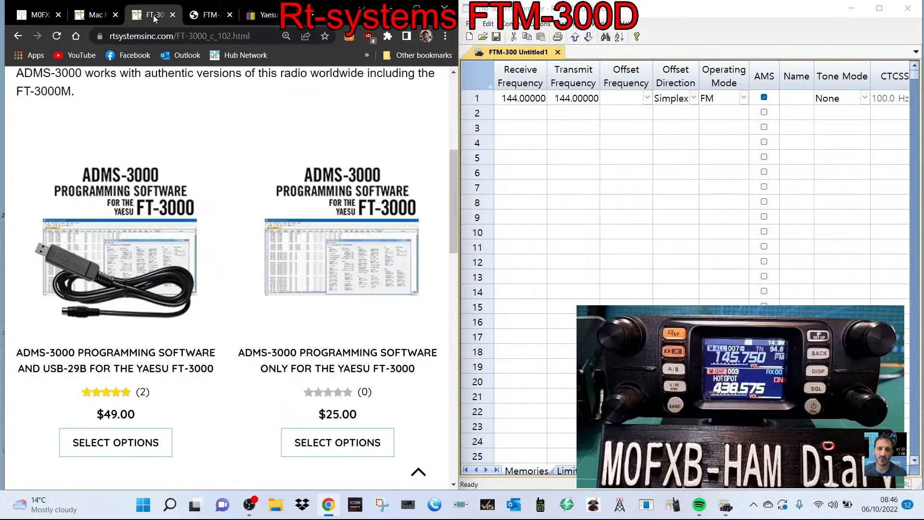
left_click(94, 14)
left_click(152, 15)
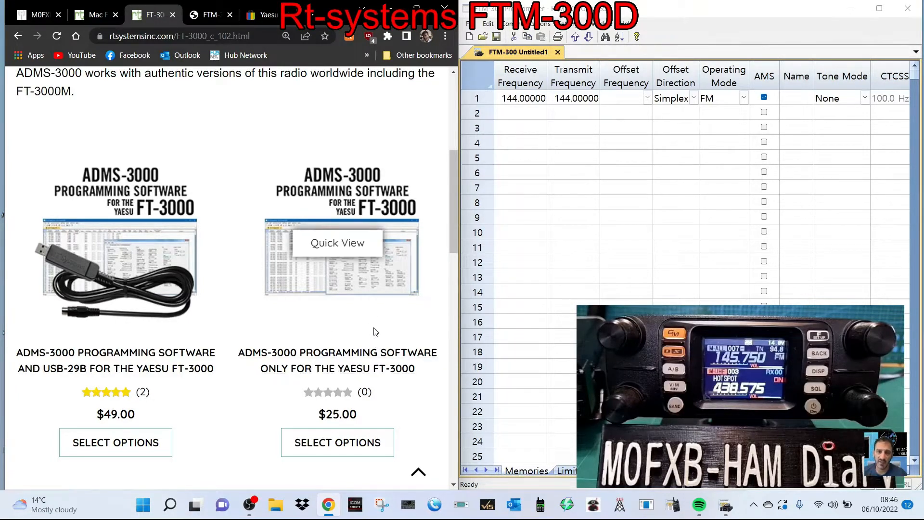
scroll(373, 294, "down", 3)
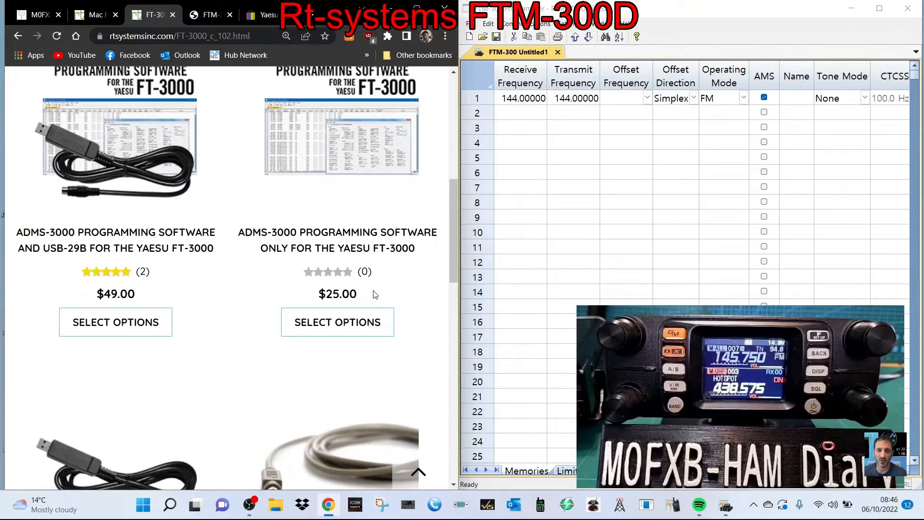
scroll(376, 295, "up", 4)
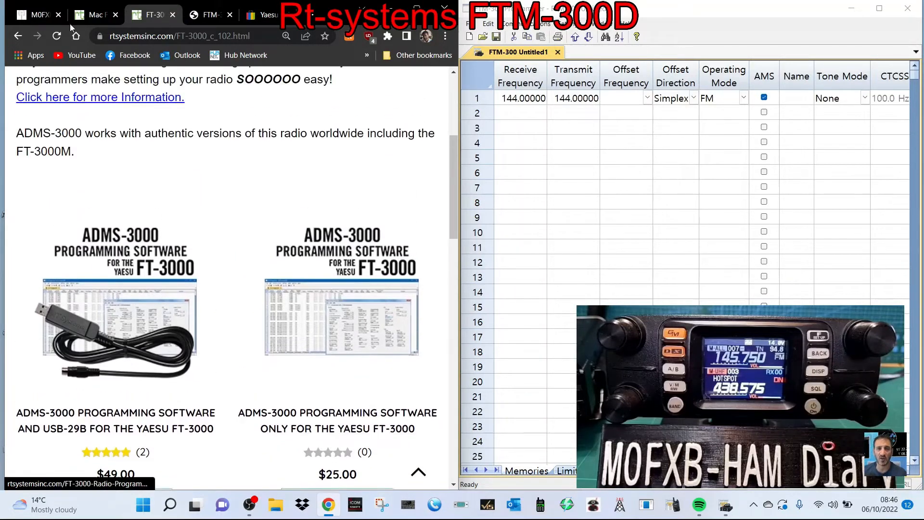
Look through the Mac FTM-300DR software page, the FTM-300D catalogue and the eBay picture of the SCU-20 cable.
left_click(81, 16)
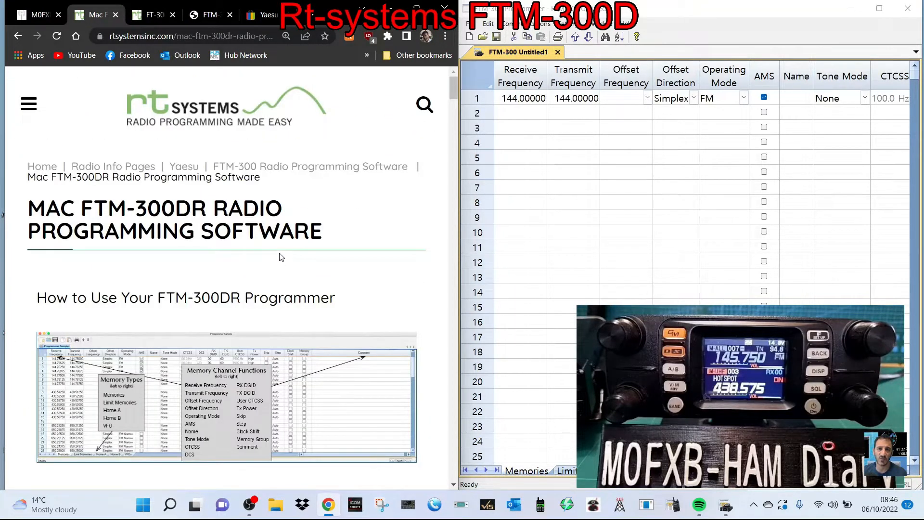
scroll(281, 253, "down", 20)
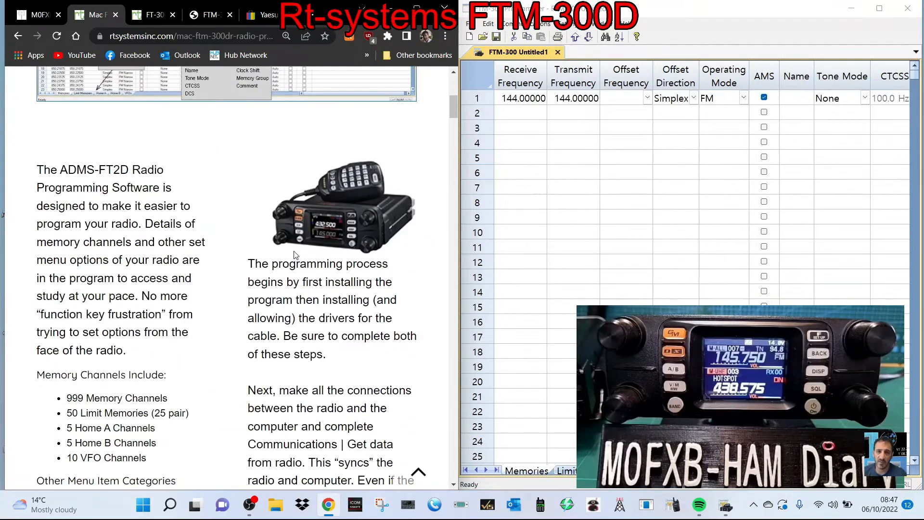
scroll(294, 255, "up", 20)
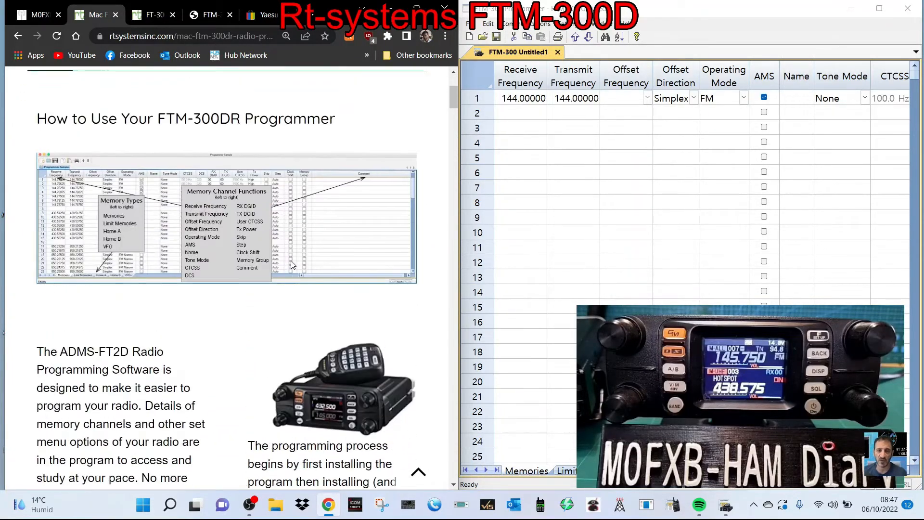
left_click(205, 16)
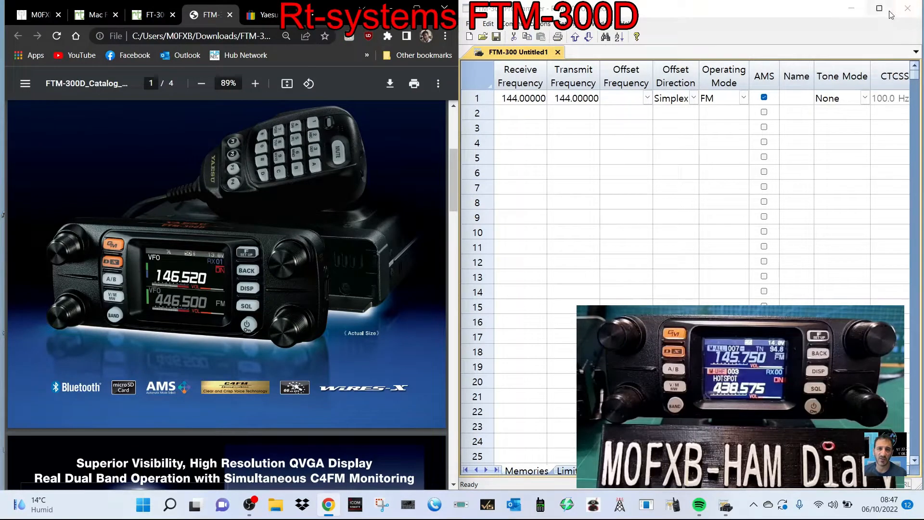
left_click(268, 18)
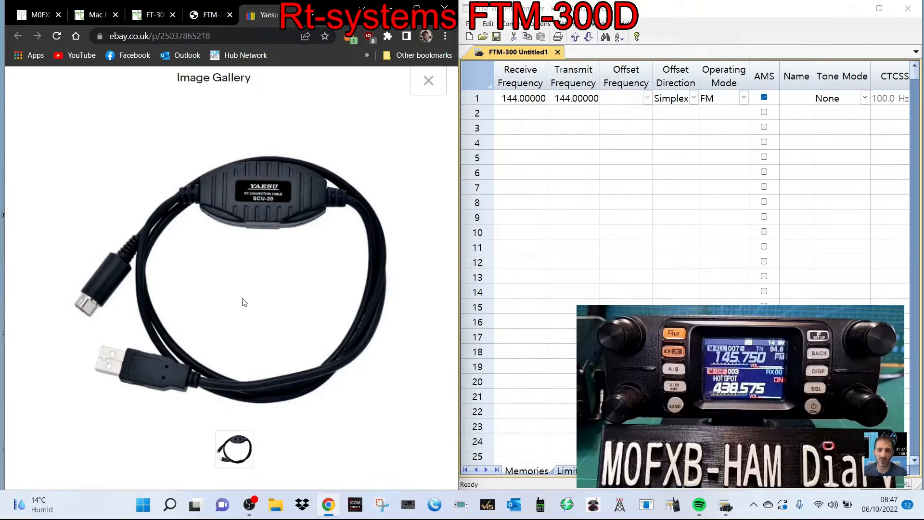
Open Device Manager and list the computer's COM and LPT ports.
right_click(143, 505)
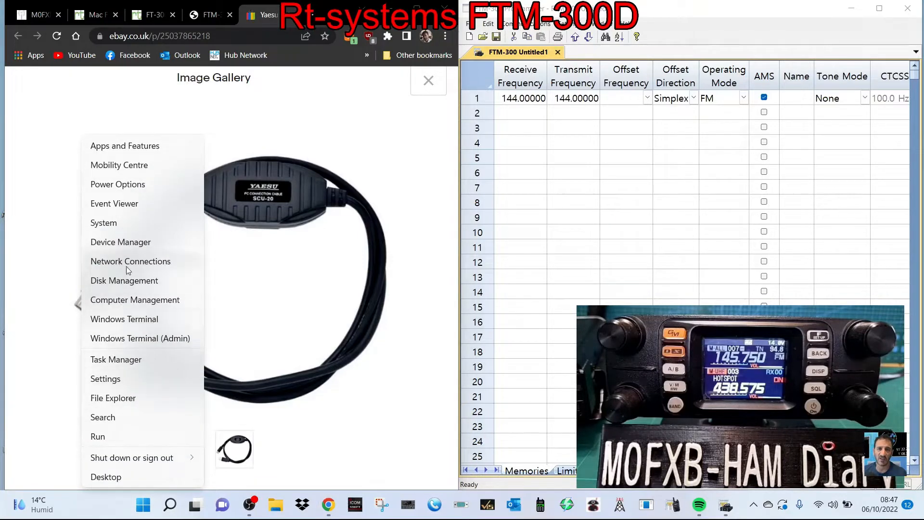
left_click(126, 241)
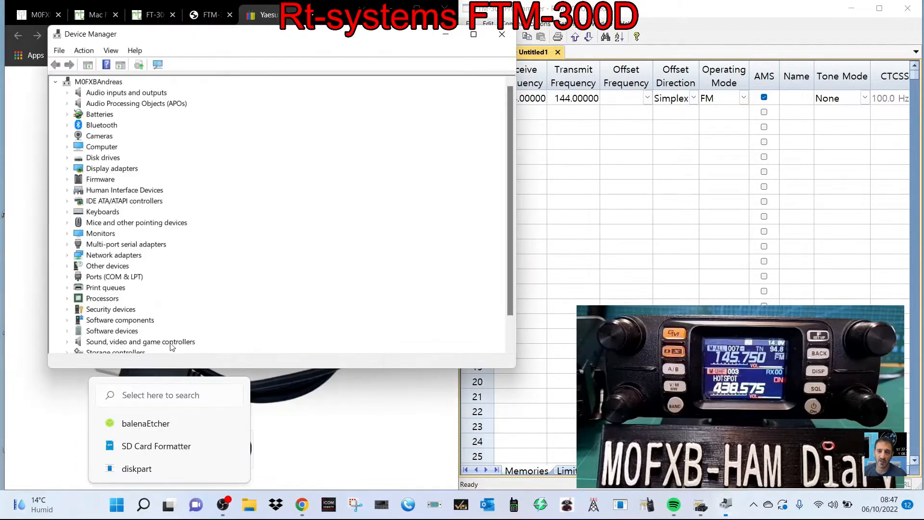
double_click(122, 277)
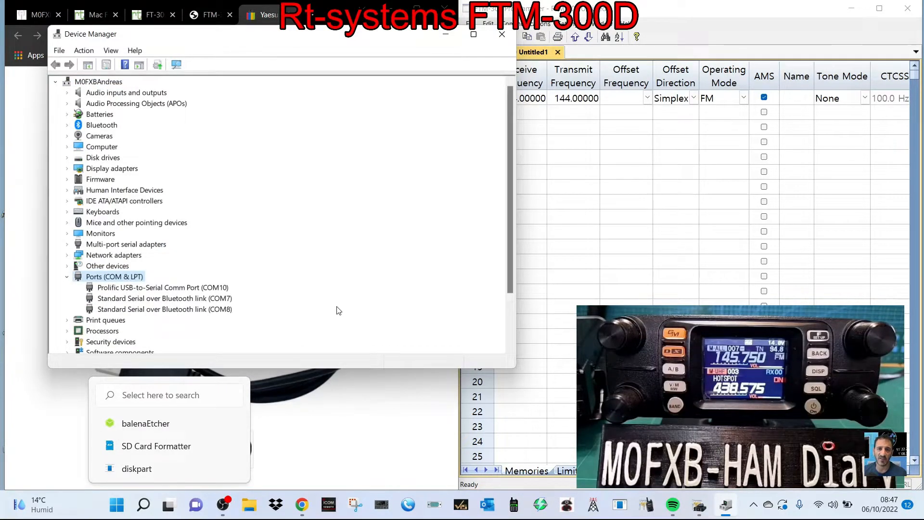
Bring up the list of available drivers for the Prolific USB-to-Serial port and return to the browser without installing one.
right_click(168, 289)
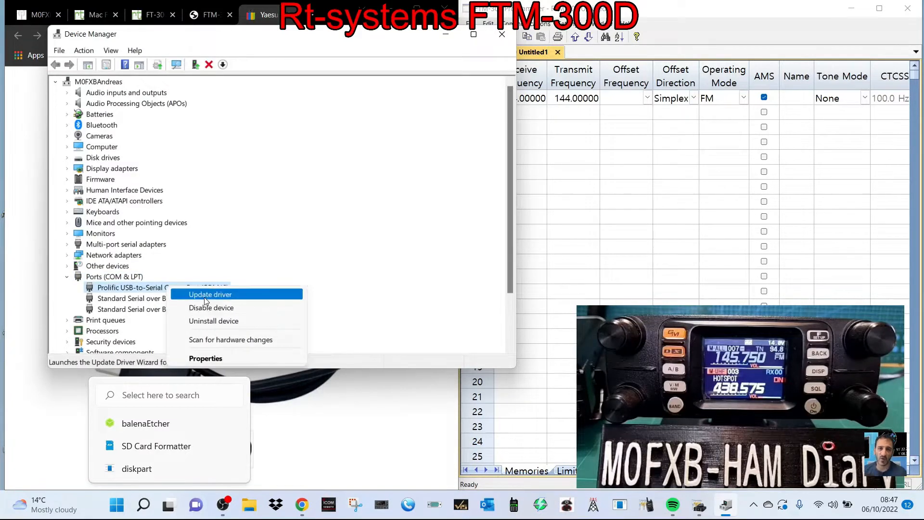
left_click(207, 296)
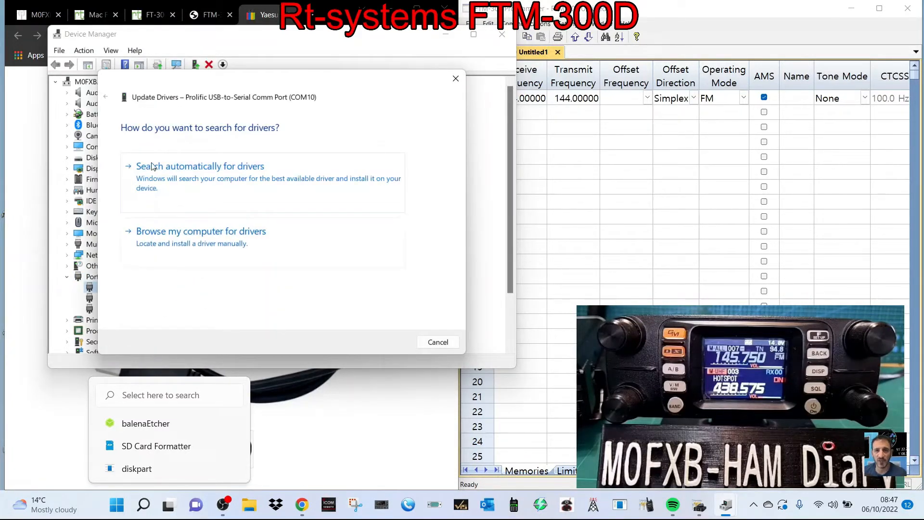
left_click(168, 242)
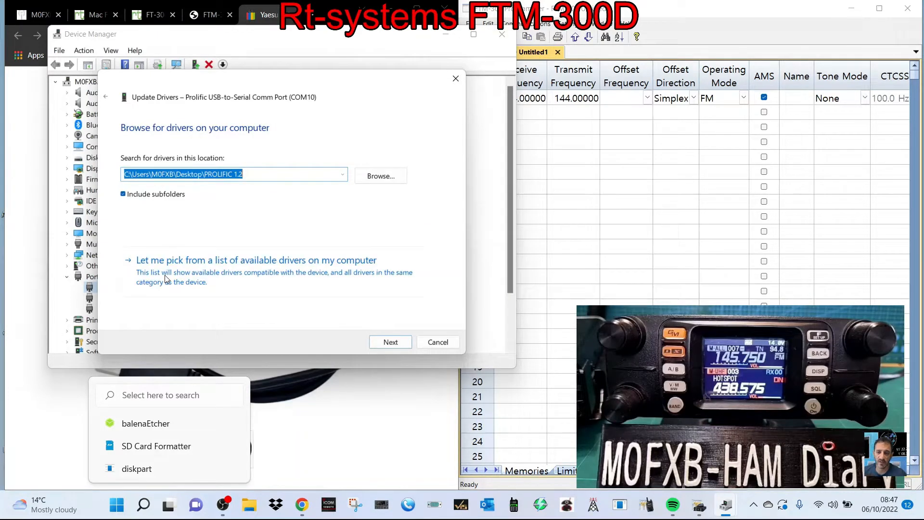
left_click(193, 270)
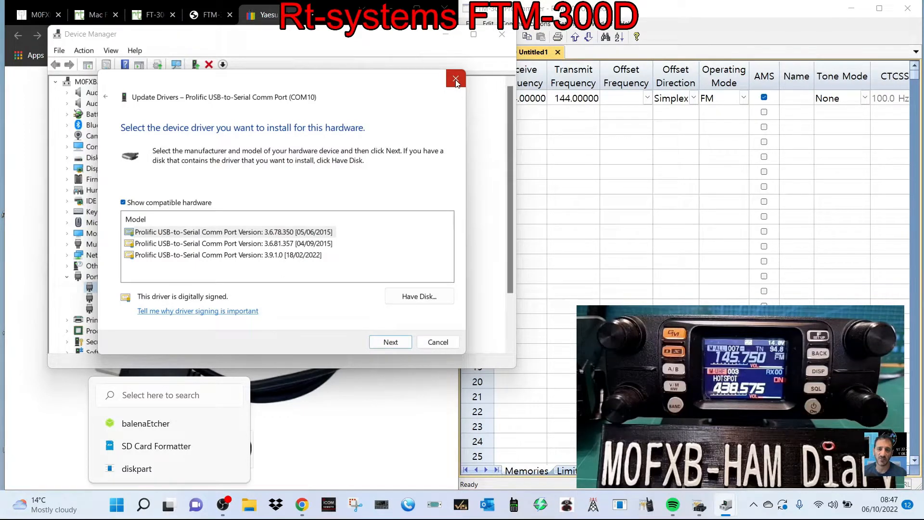
left_click(277, 412)
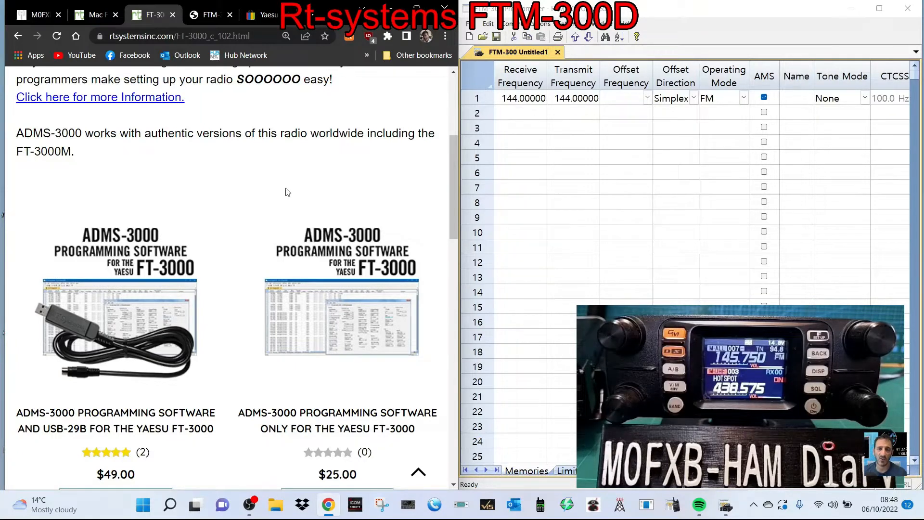
Maximize the FTM-300 Programmer window and read the radio's data into the memory table.
left_click(880, 10)
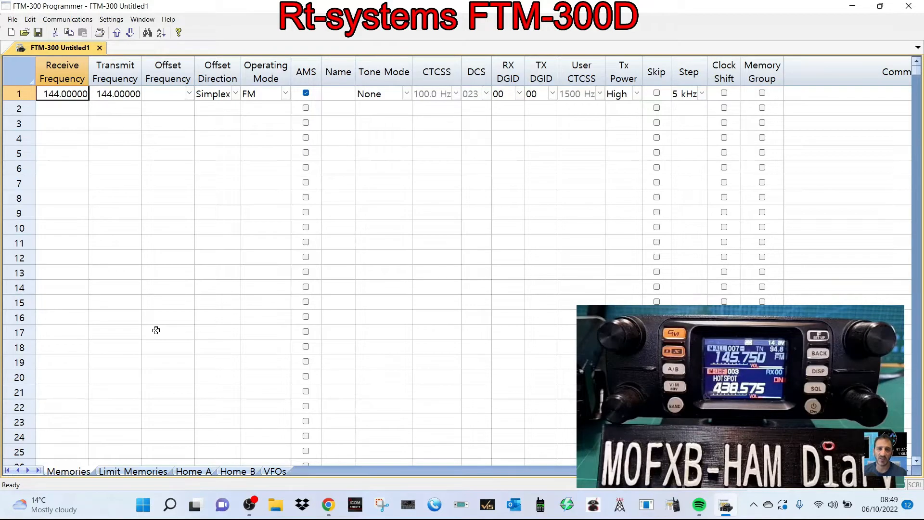
left_click(67, 20)
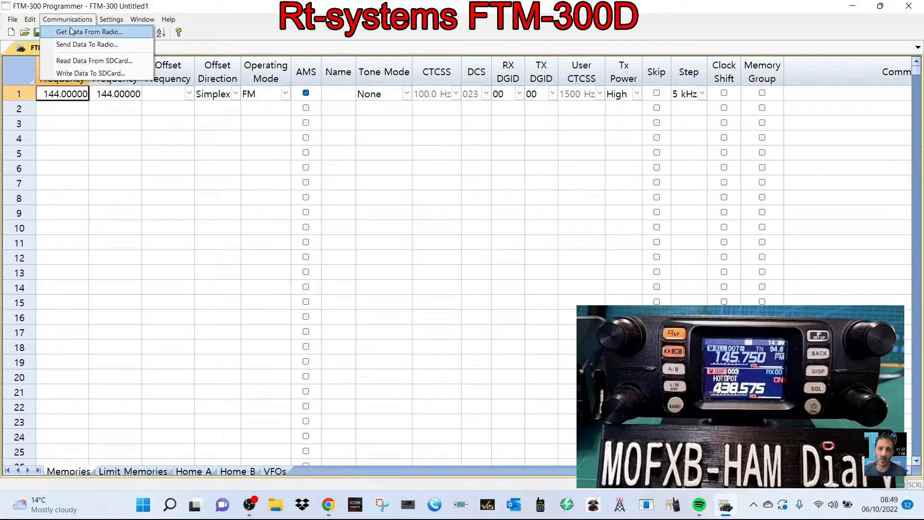
left_click(72, 31)
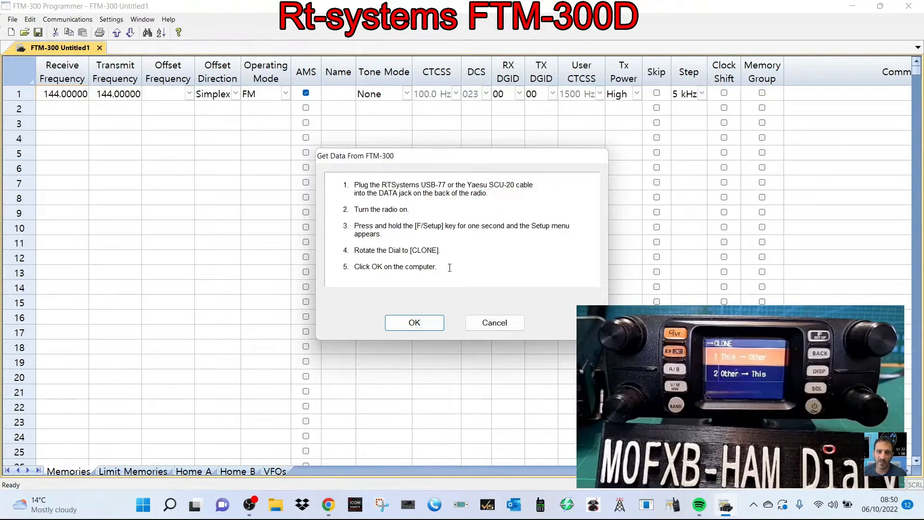
left_click(413, 323)
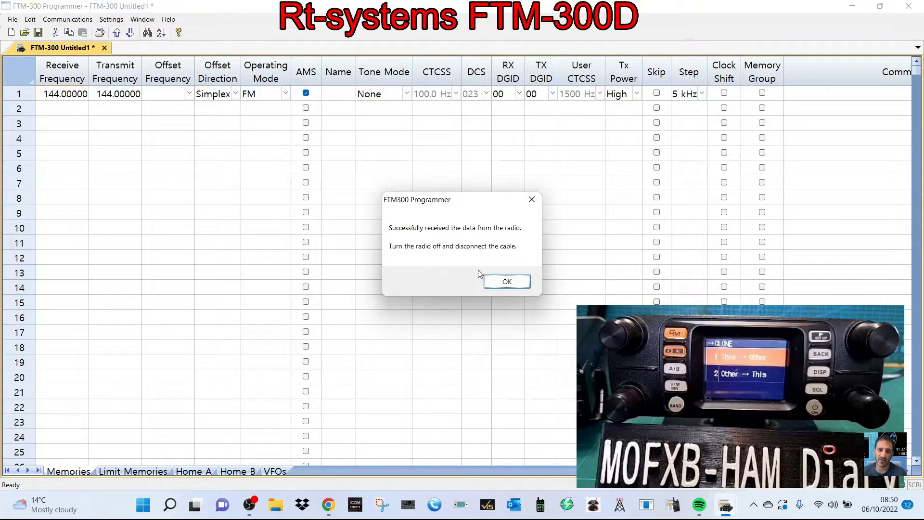
left_click(508, 282)
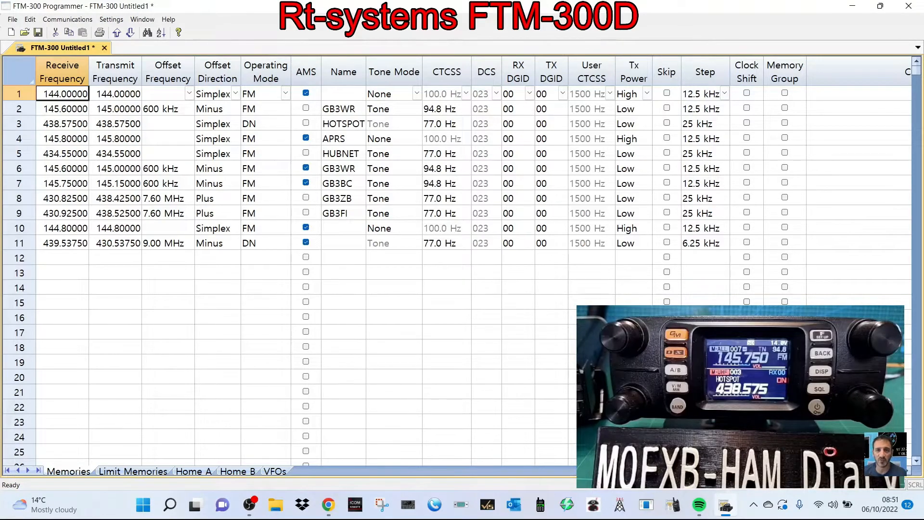
Open the radio menu settings and look at the Band A BandScope options.
left_click_drag(746, 471, 747, 491)
left_click(111, 19)
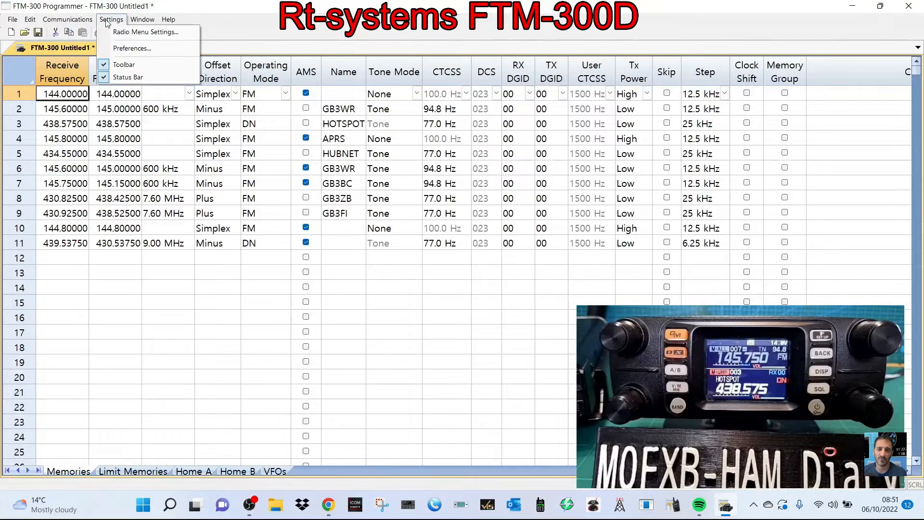
left_click(127, 32)
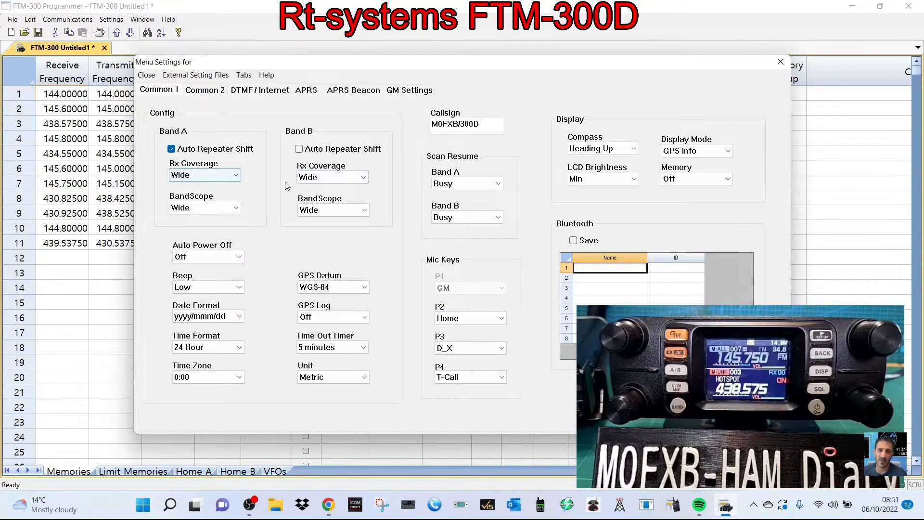
left_click(235, 208)
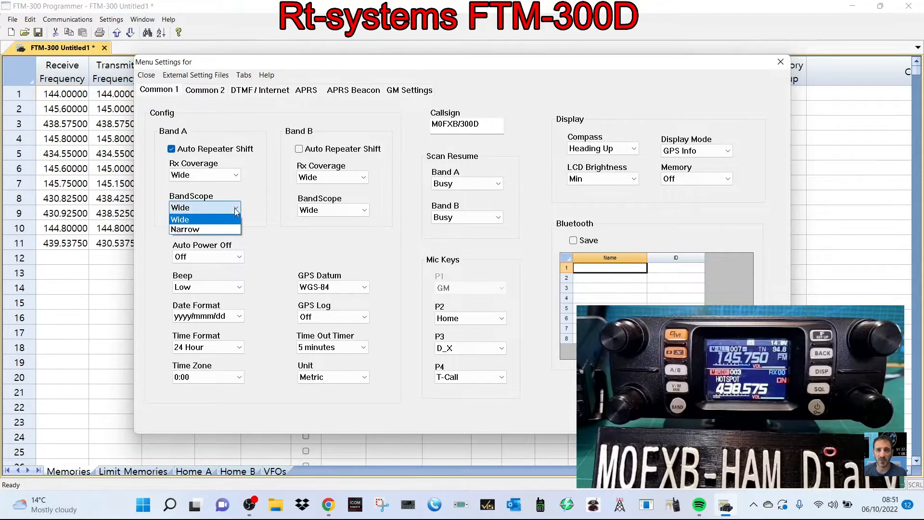
left_click(235, 208)
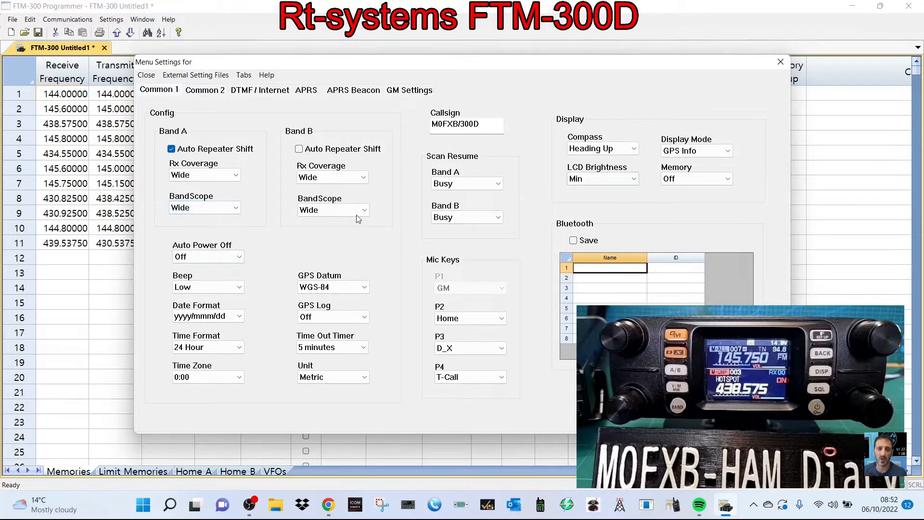
Review the Common 2 settings and the DTMF / Internet settings of the radio.
left_click(201, 91)
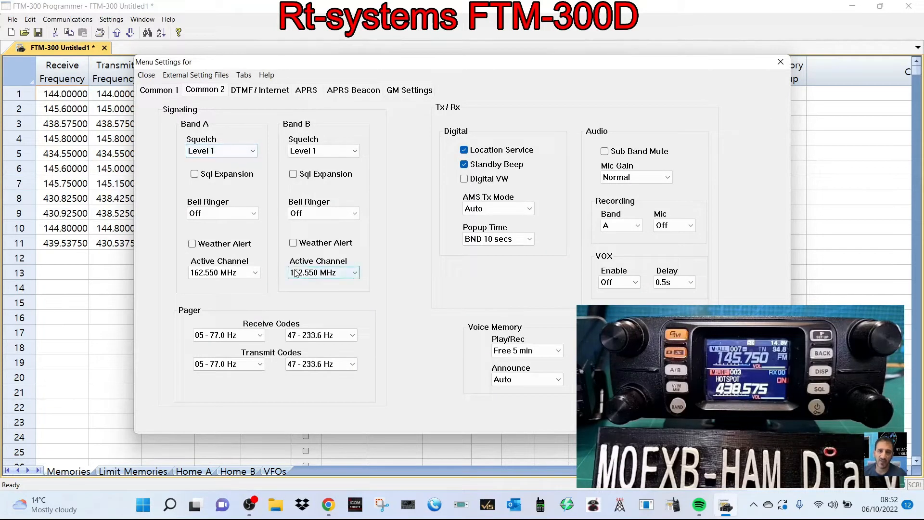
left_click(265, 95)
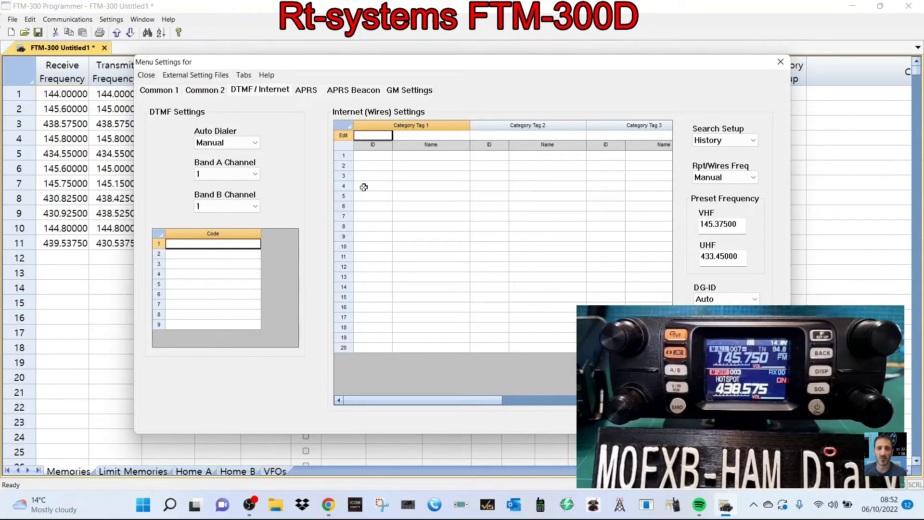
left_click(369, 158)
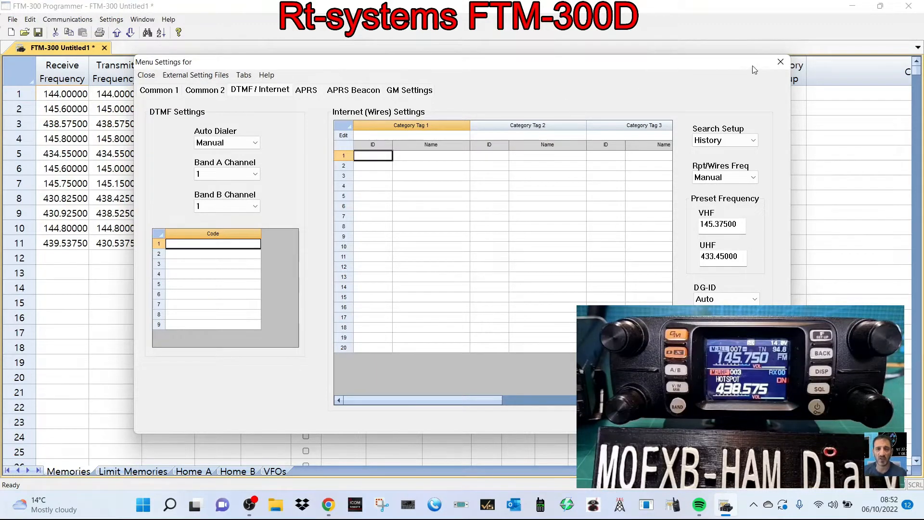
Review the APRS settings and the message group entries, and close the menu settings.
left_click(300, 92)
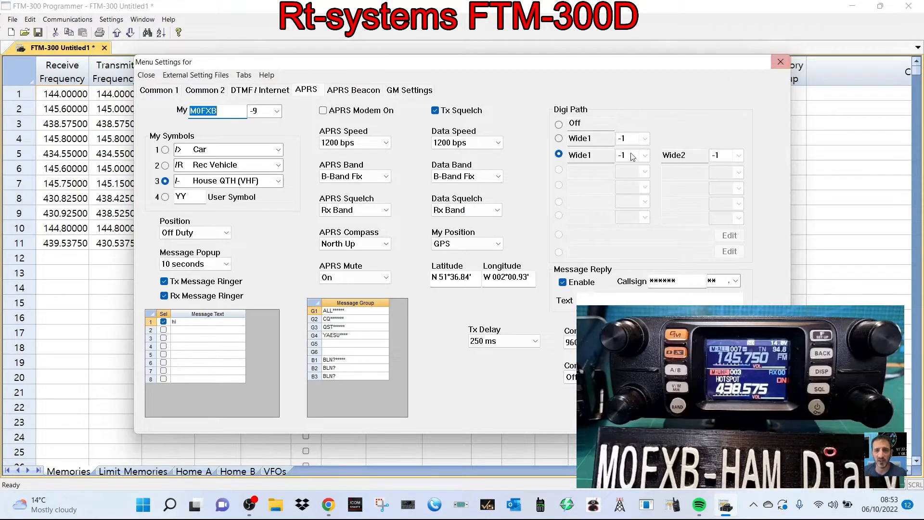
double_click(352, 327)
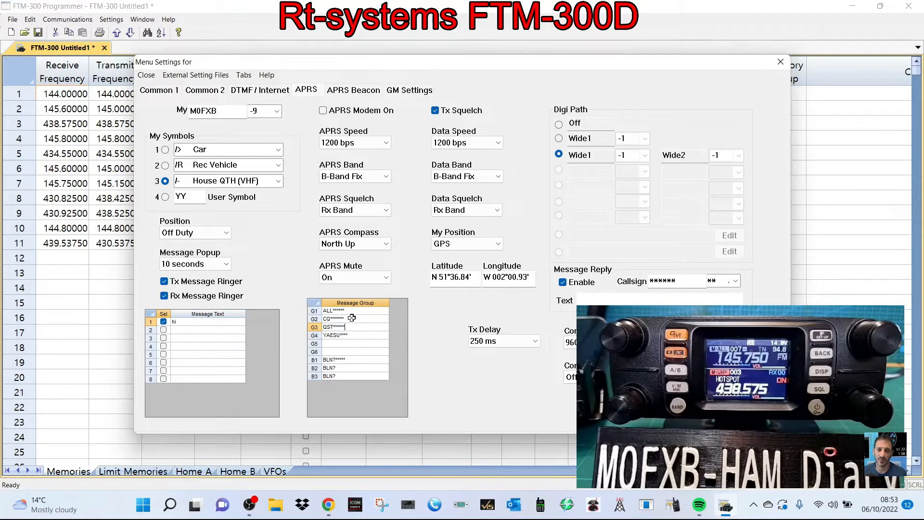
left_click(352, 318)
left_click(352, 311)
left_click(346, 326)
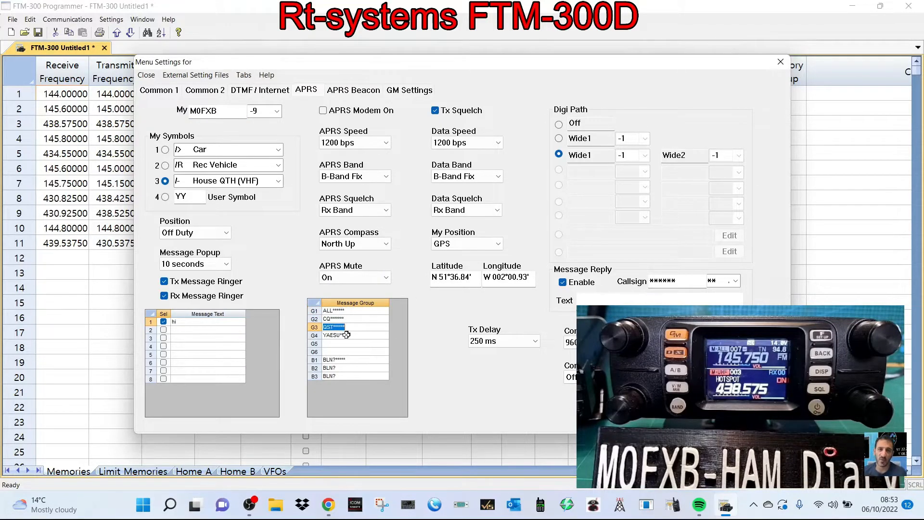
left_click(348, 336)
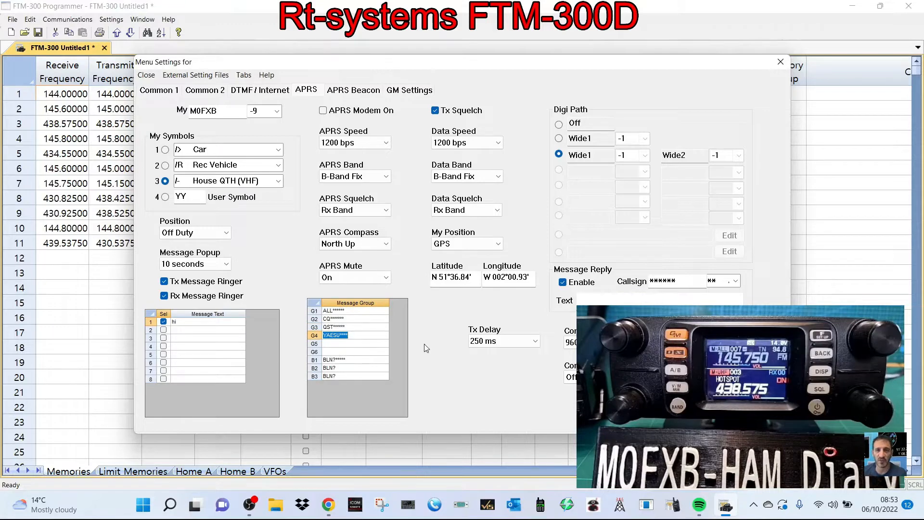
left_click(780, 63)
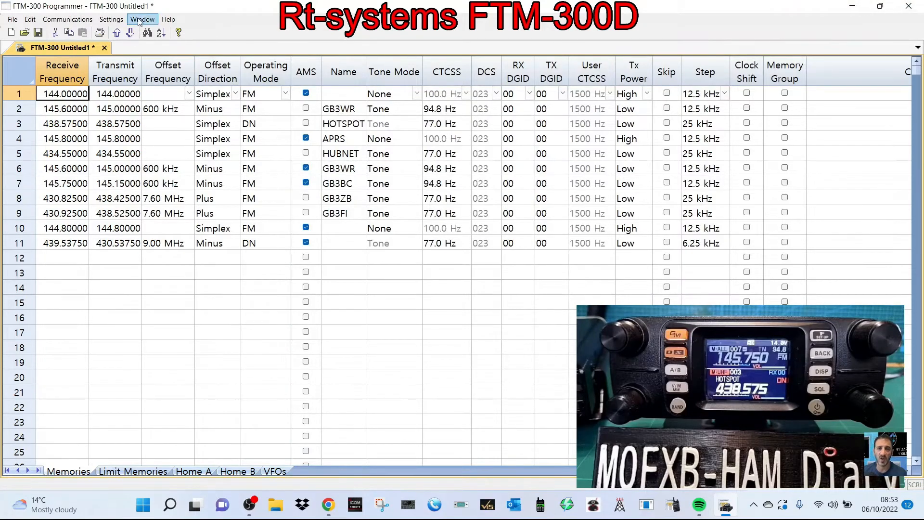
Review the radio menu's GM Settings and APRS Beacon settings, and close the menu settings.
left_click(111, 20)
left_click(127, 31)
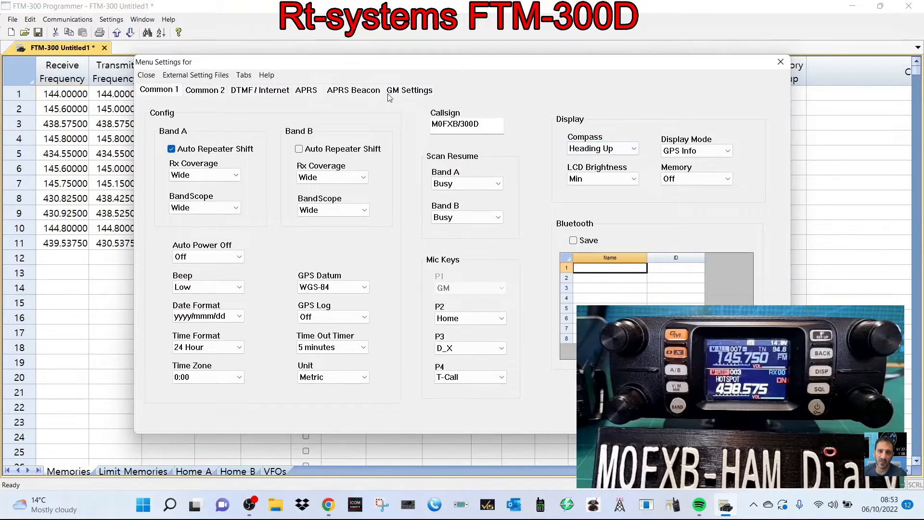
left_click(403, 91)
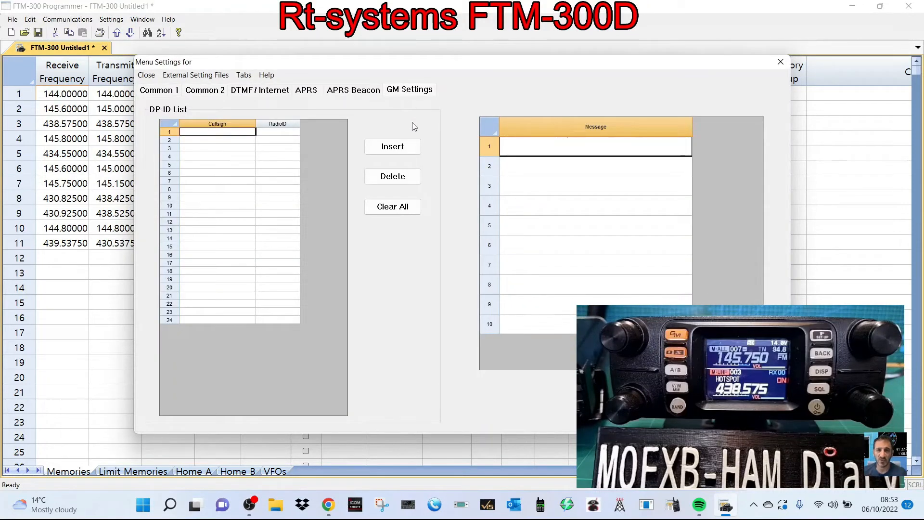
left_click(357, 90)
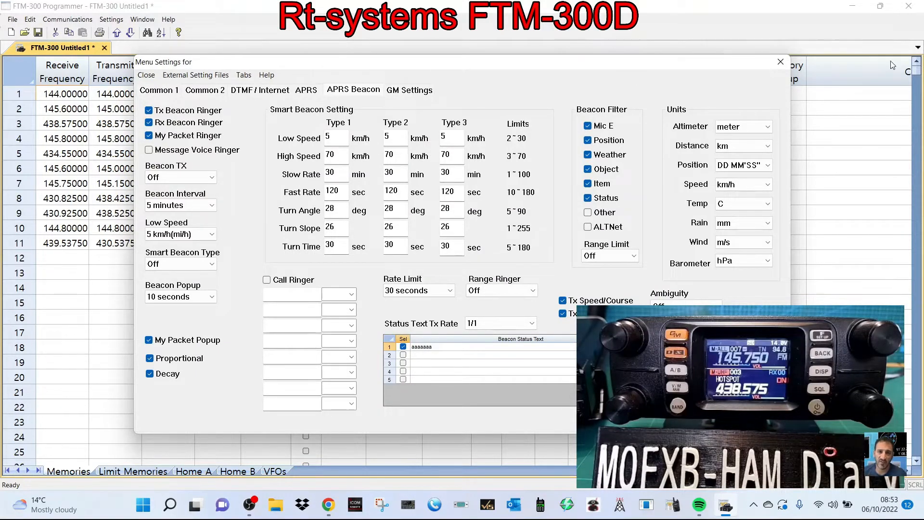
left_click(779, 61)
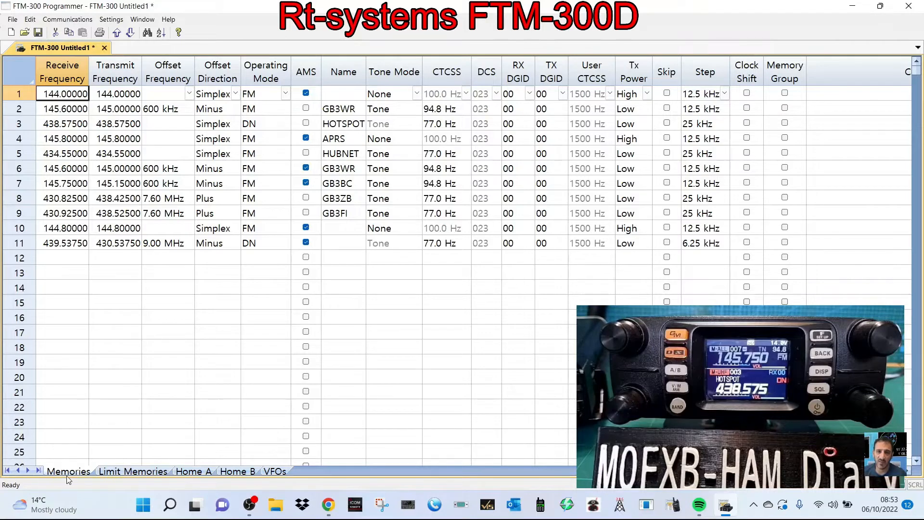
Look through the Limit Memories, Home A, Home B and VFOs tables and return to the Memories table.
left_click(132, 472)
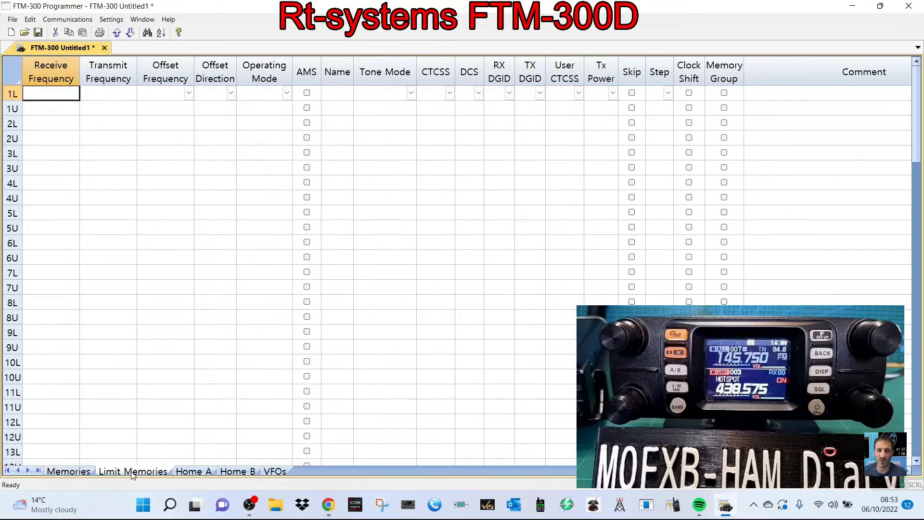
left_click(192, 472)
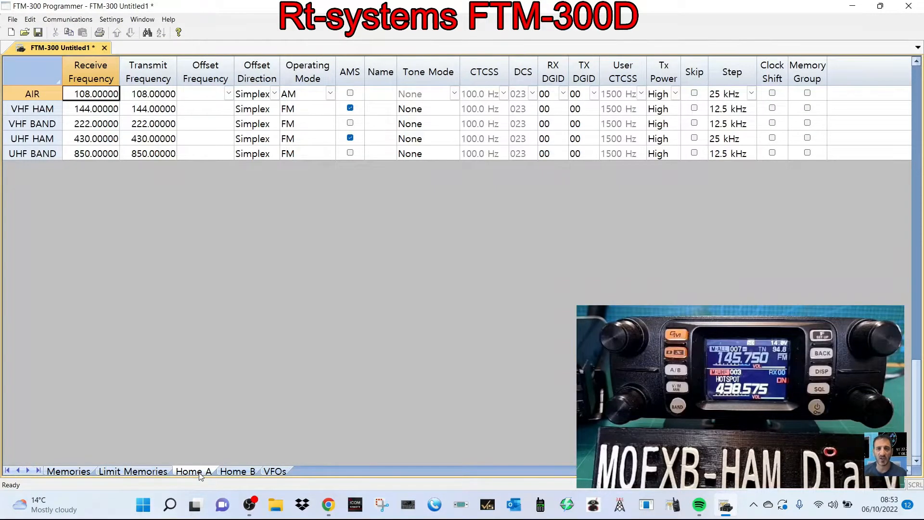
left_click(246, 474)
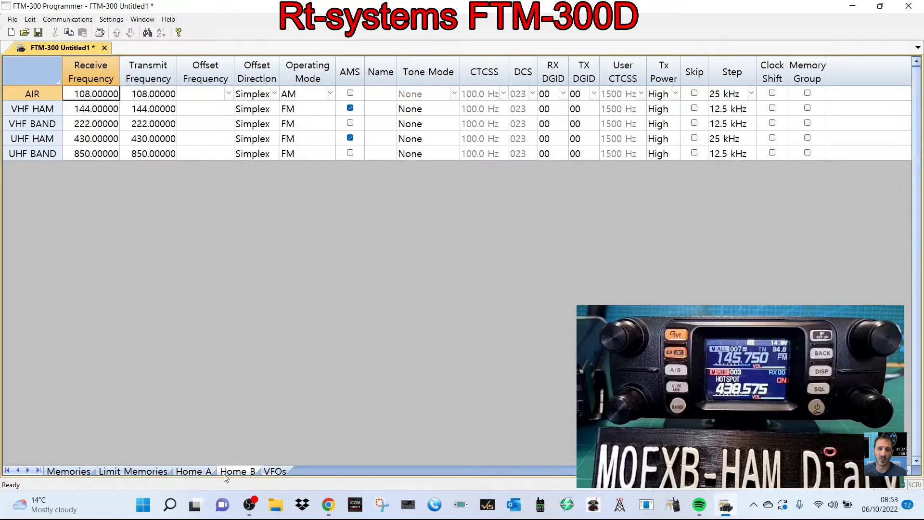
left_click(271, 472)
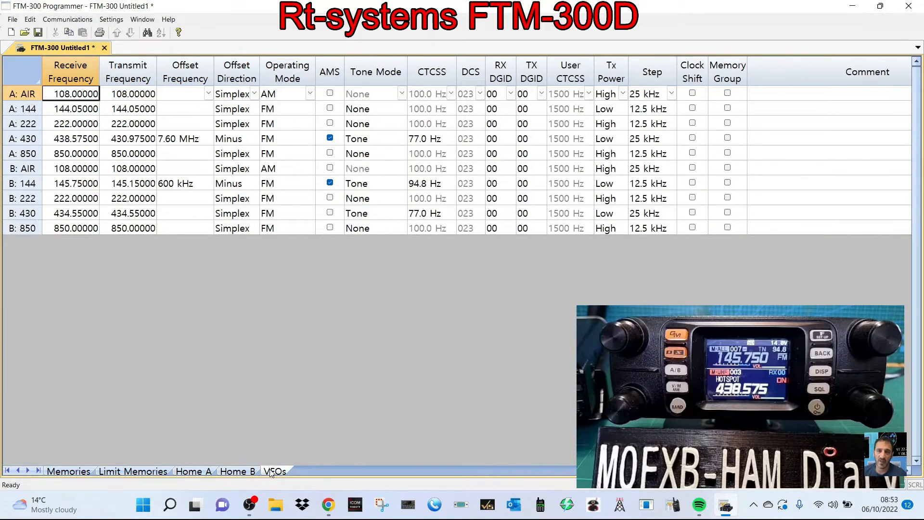
left_click(76, 471)
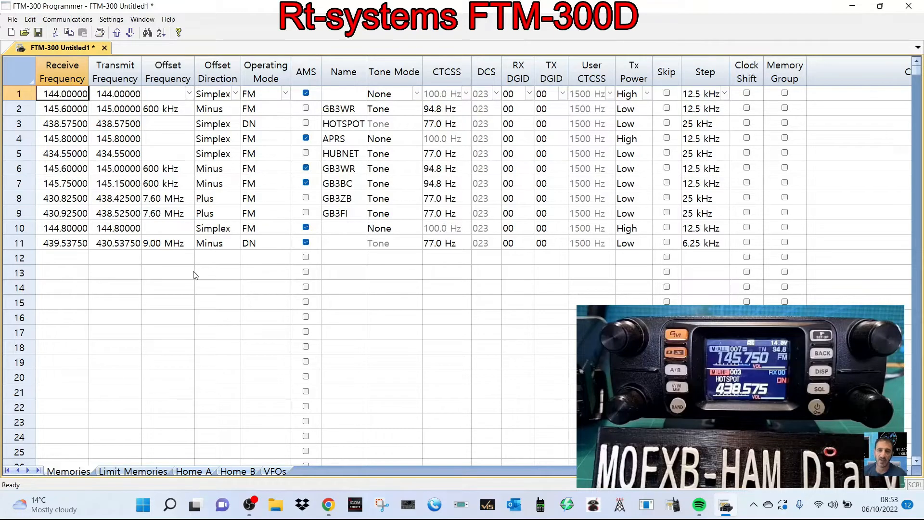
Open the programmer's preferences and examine the Grid Display options for hiding columns and alternate row colours.
left_click(107, 21)
left_click(127, 50)
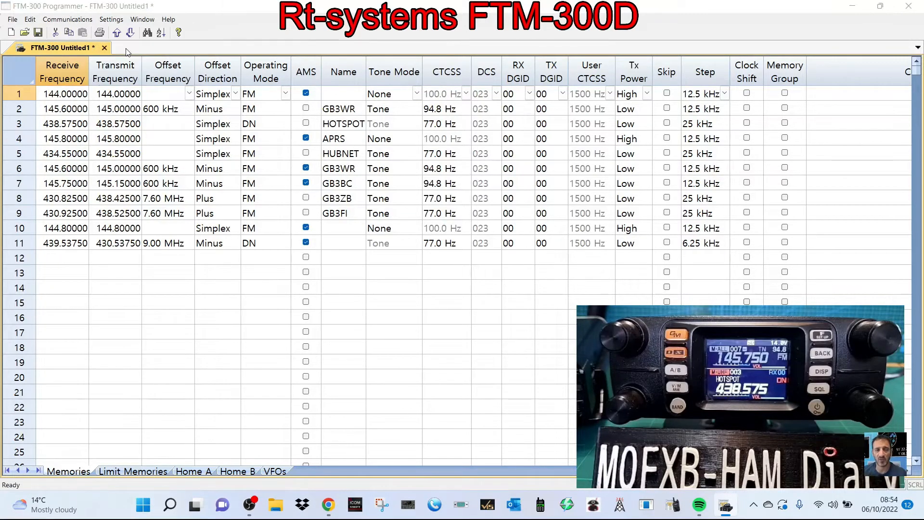
left_click_drag(461, 99, 241, 98)
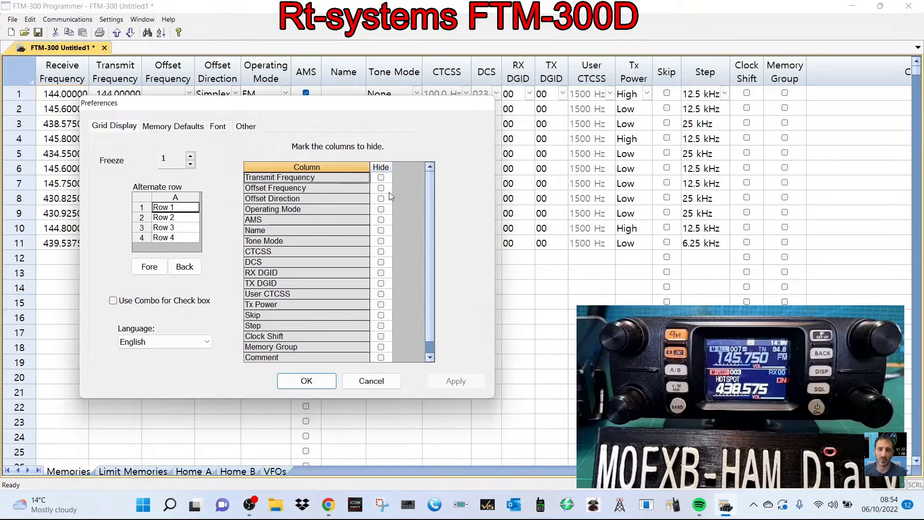
left_click(429, 348)
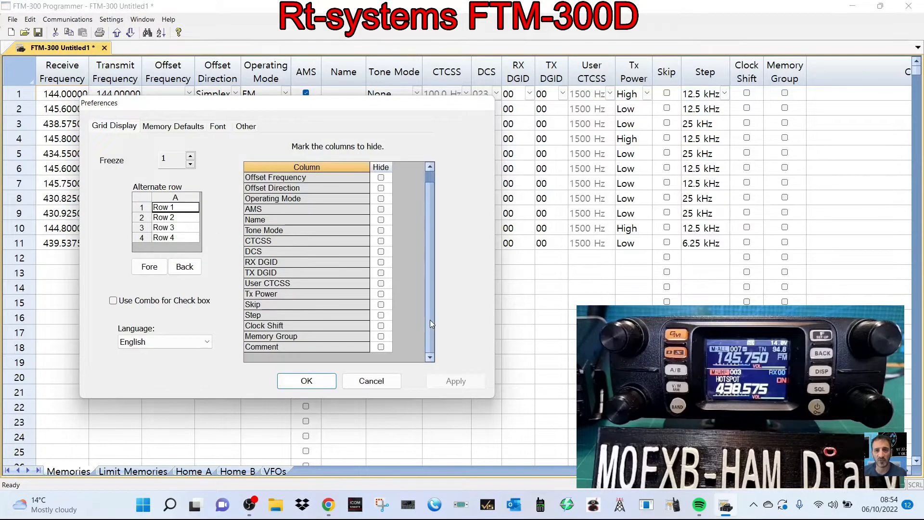
left_click_drag(295, 115, 291, 172)
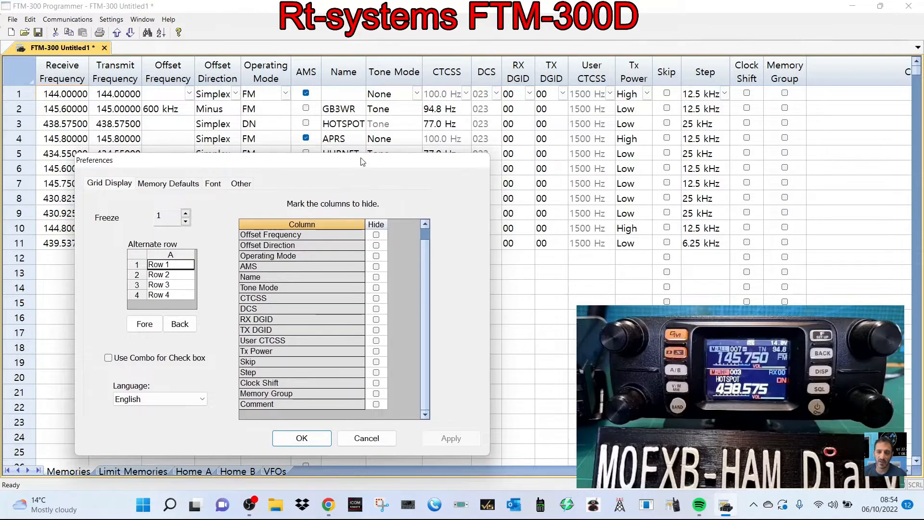
left_click_drag(361, 161, 368, 122)
left_click(167, 236)
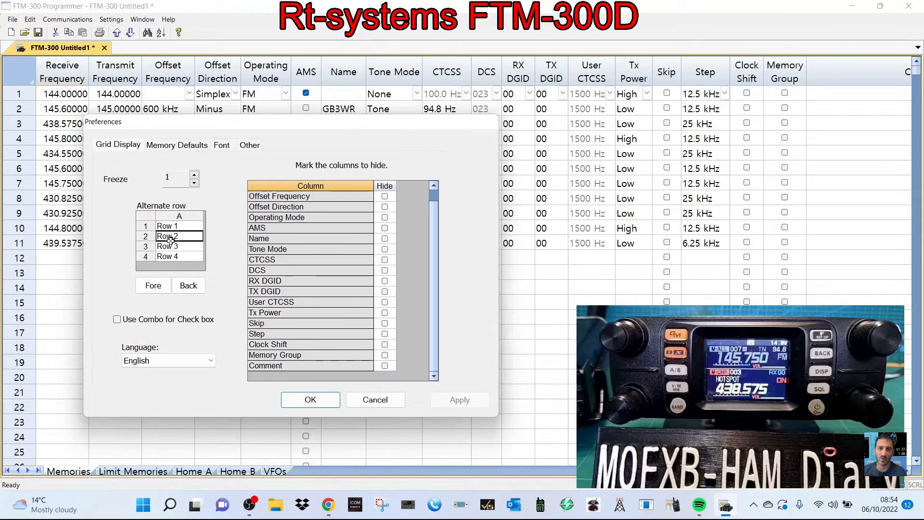
left_click(165, 247)
left_click(166, 256)
left_click(180, 235)
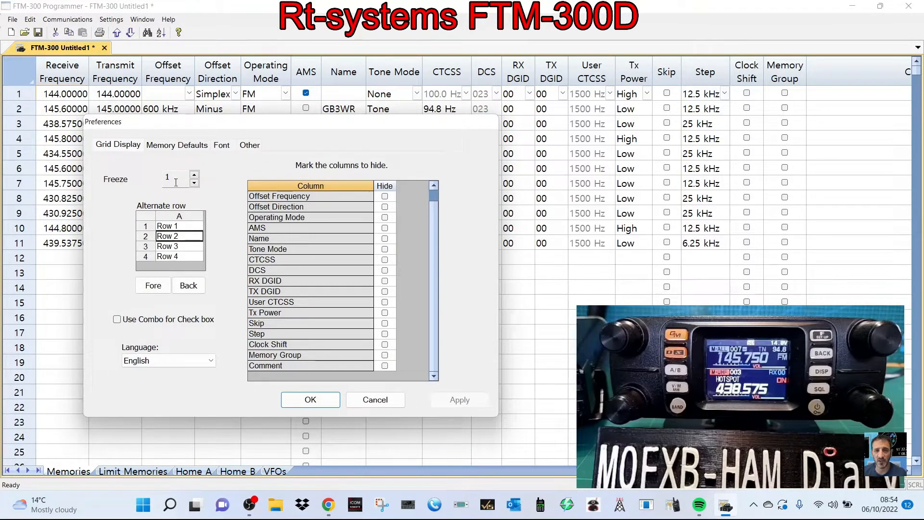
Review the Memory Defaults, Font and Other preferences, and close the preferences.
left_click(168, 146)
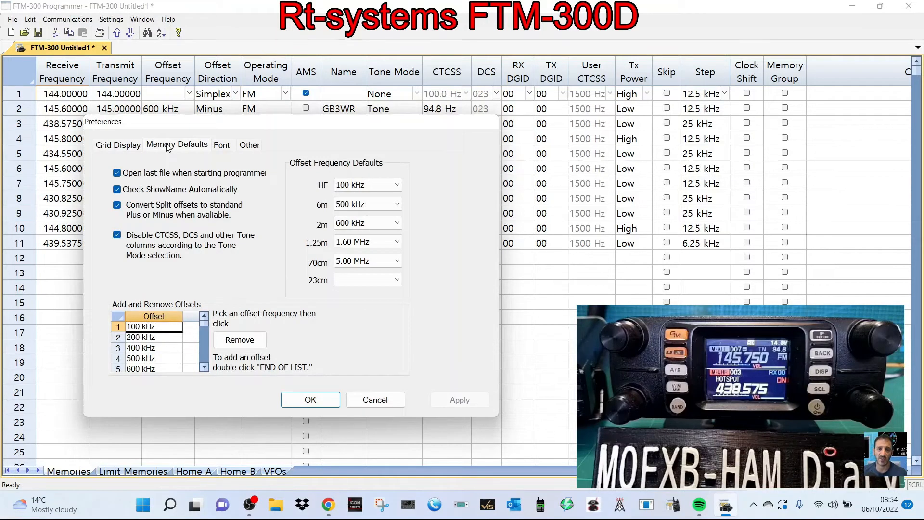
left_click(225, 147)
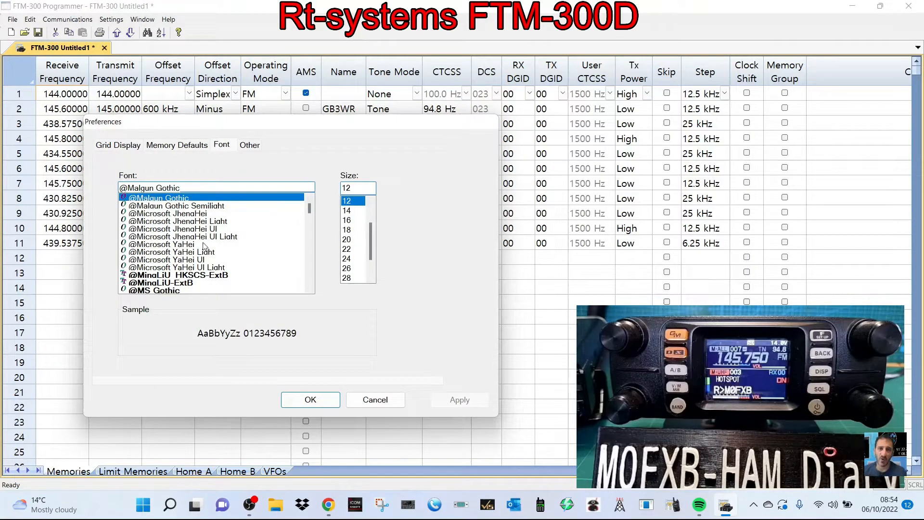
left_click(250, 146)
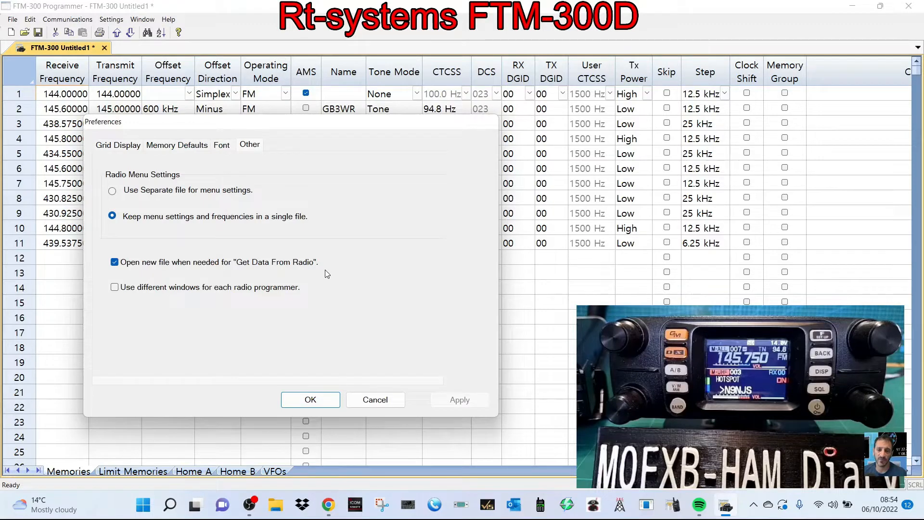
left_click(310, 399)
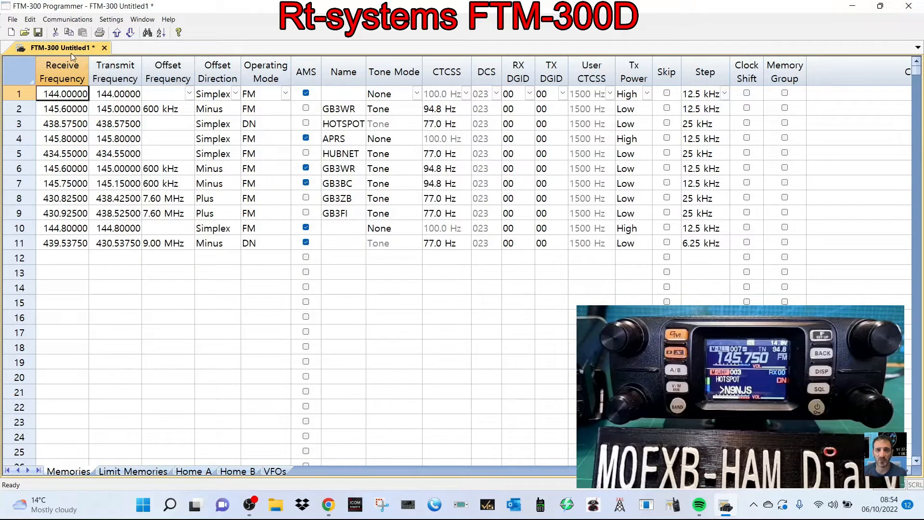
Enter a receive frequency of 438.575 in memory channel 12 and let the remaining channel fields fill in.
left_click(60, 258)
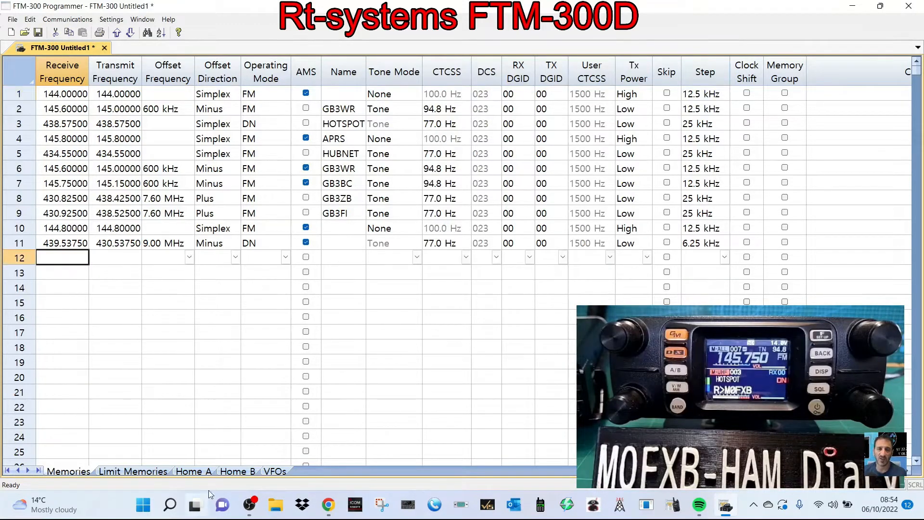
type("438.")
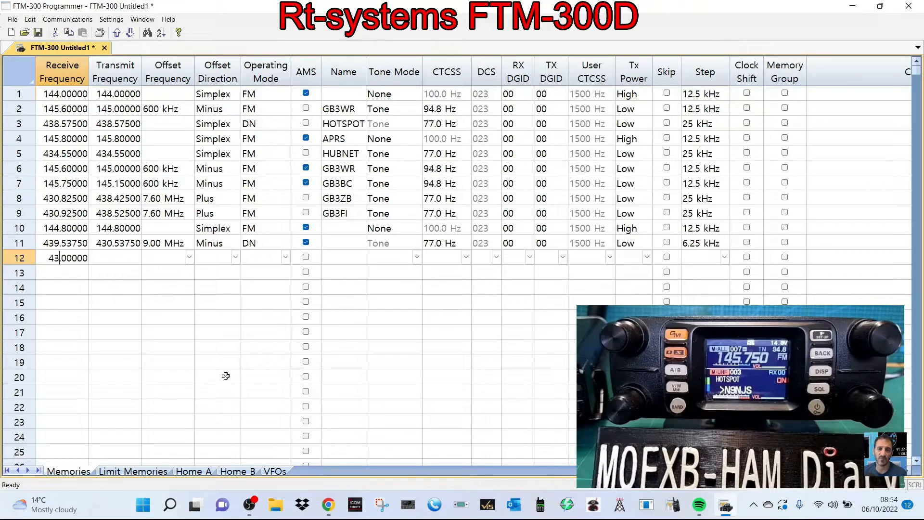
type("5")
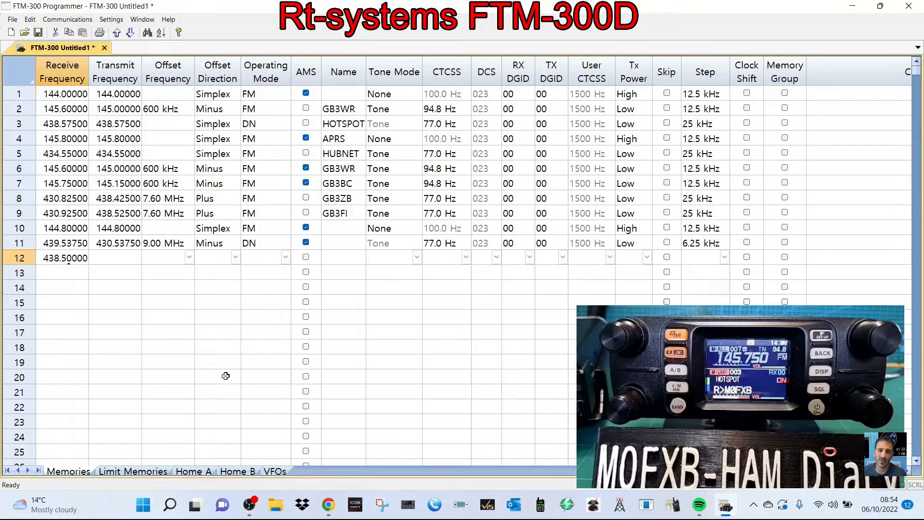
type("75")
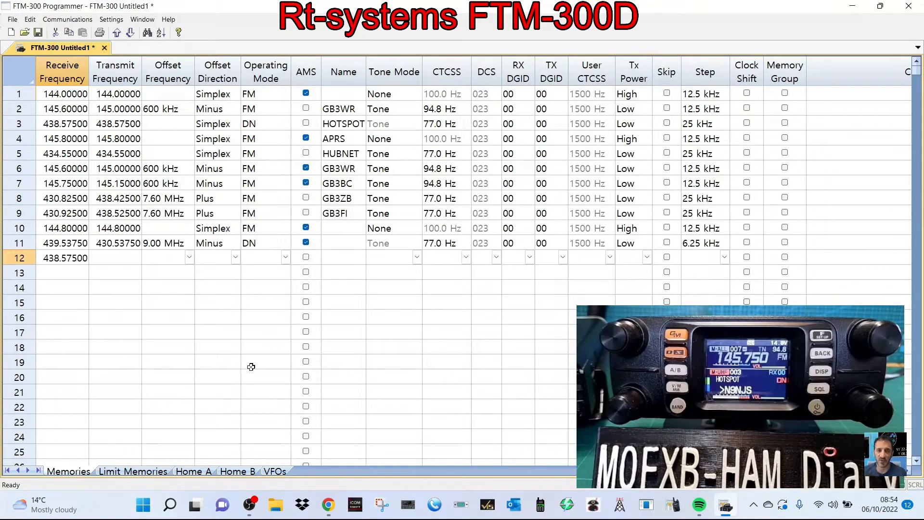
left_click(121, 259)
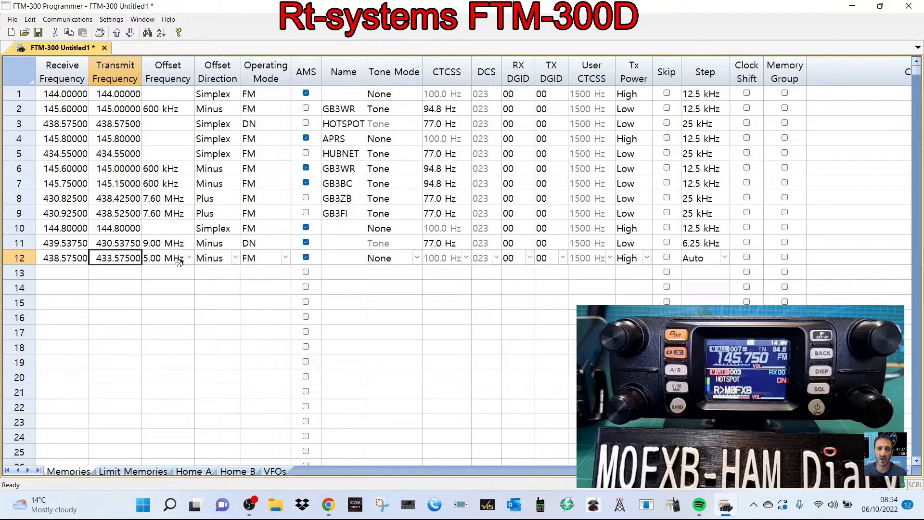
Set channel 12's offset direction to Simplex and its operating mode to DN.
left_click(236, 259)
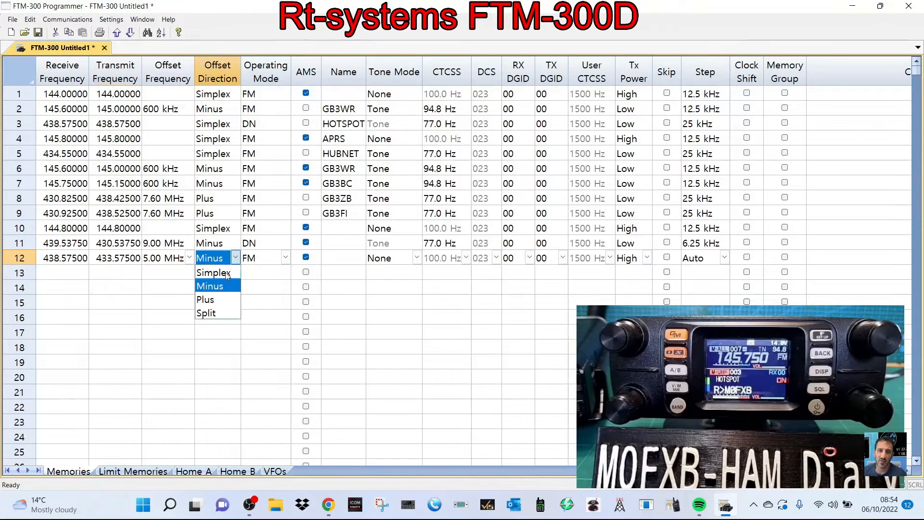
left_click(228, 274)
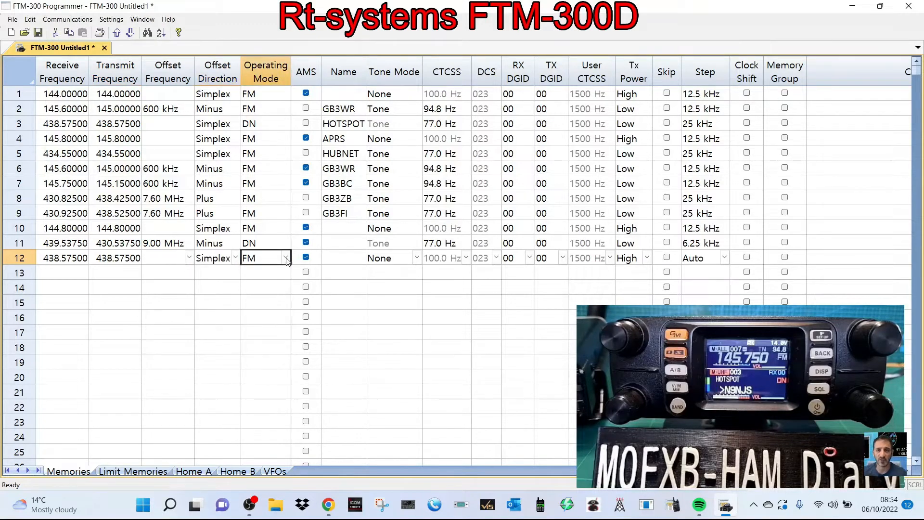
left_click(286, 259)
left_click(264, 313)
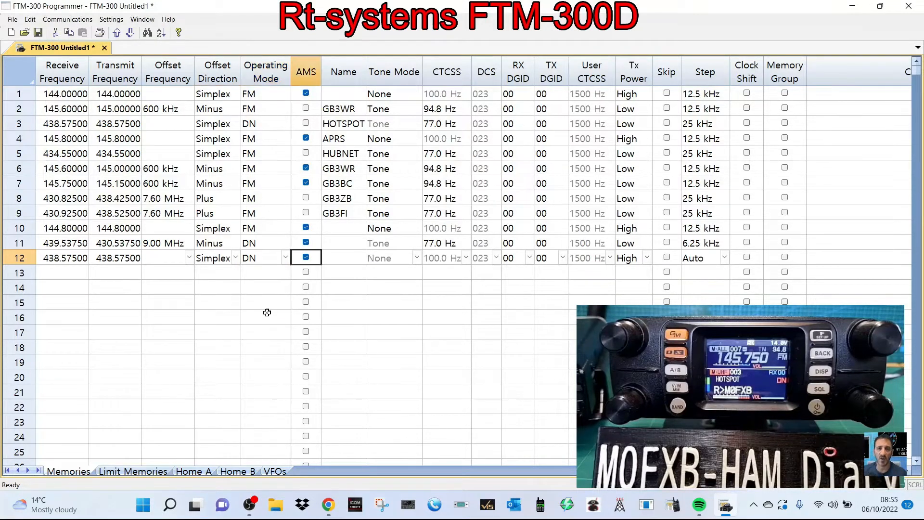
Name memory channel 12 HOTSPOT.
left_click(333, 258)
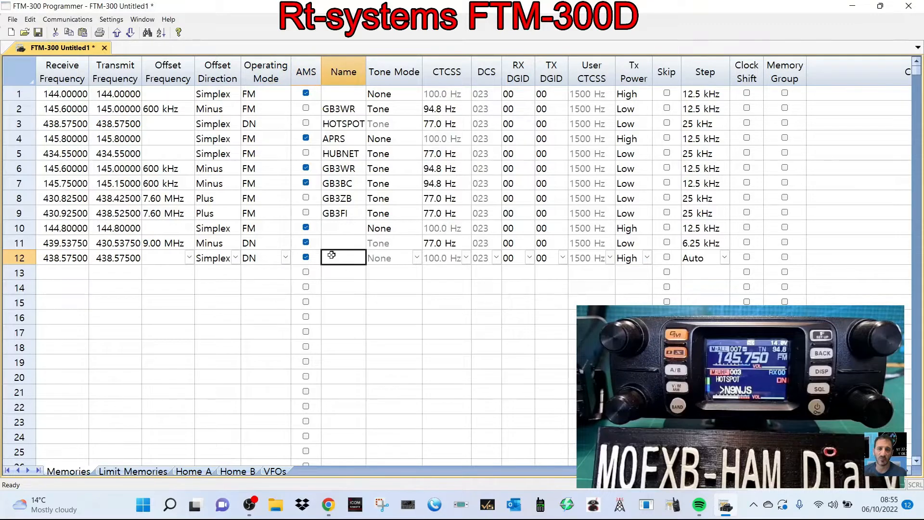
type("HO")
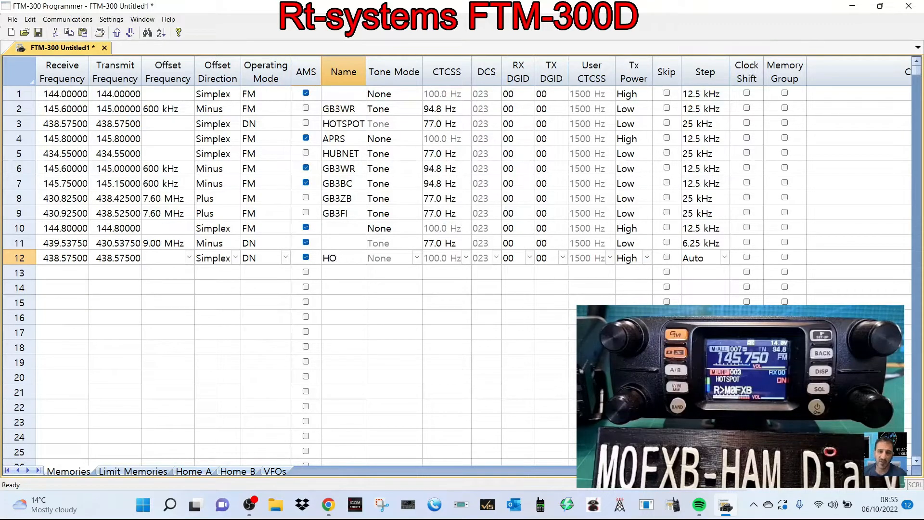
type("TP")
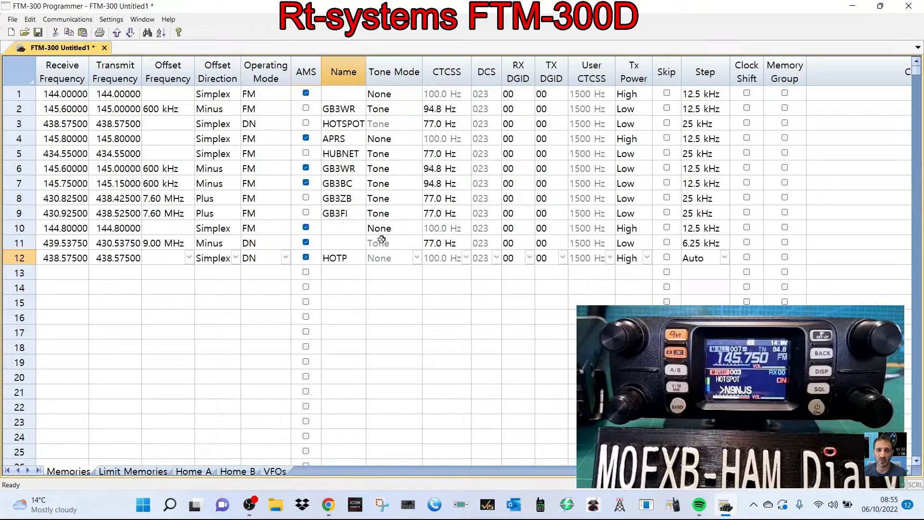
key("BackSpace")
type("SPO")
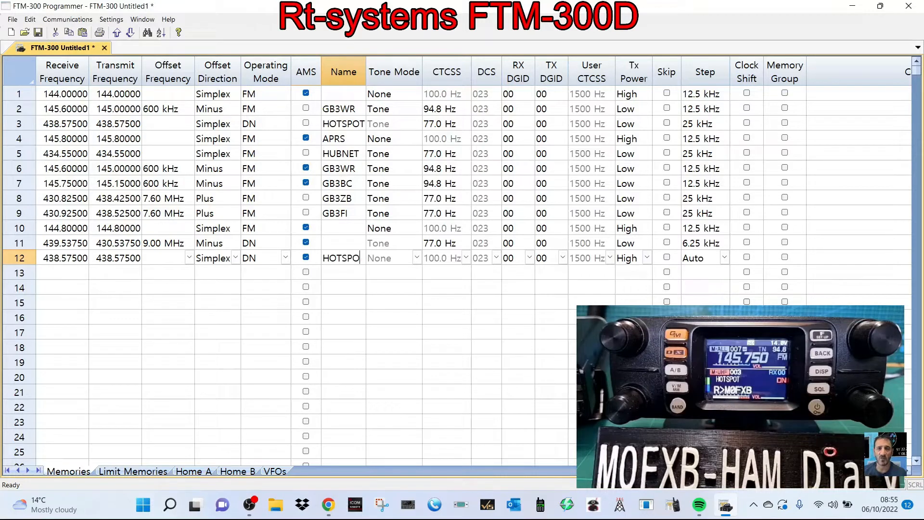
type("T2")
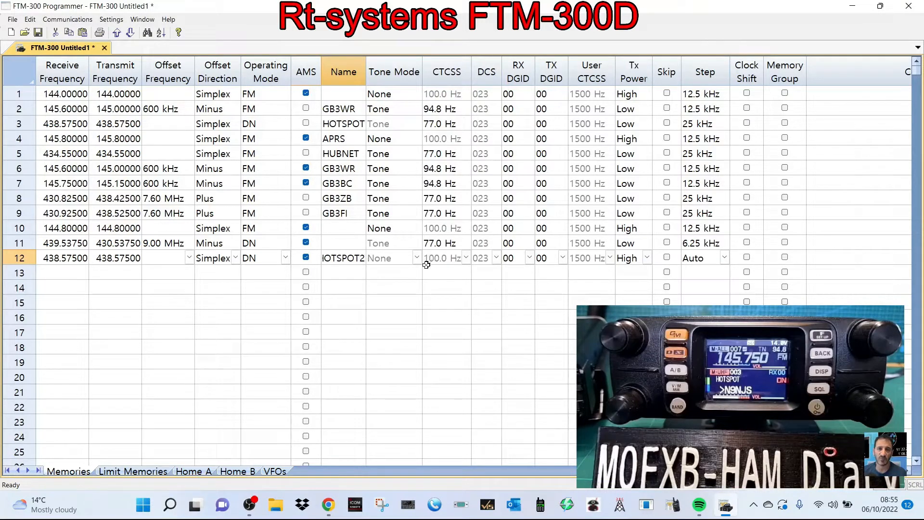
key("BackSpace")
key("Return")
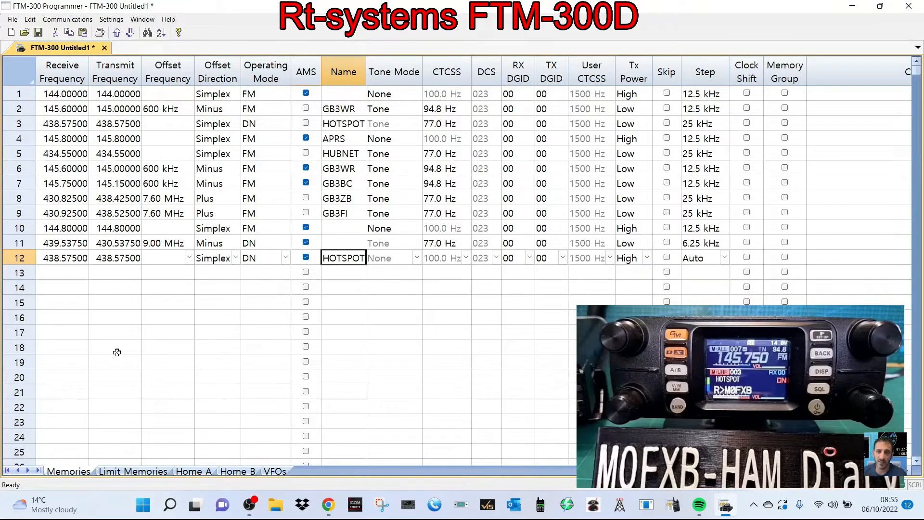
Enter a receive frequency of 145.60000 in memory channel 13 and name the channel GB3WR.
left_click(61, 276)
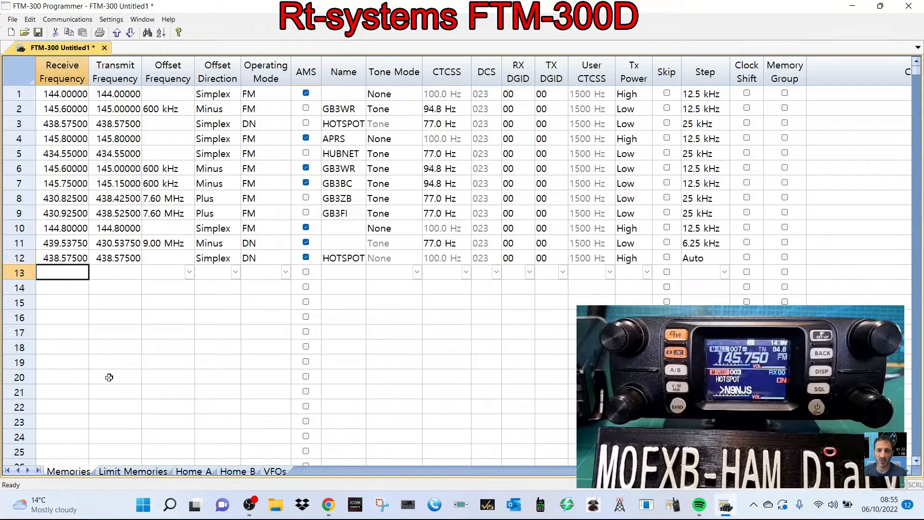
type("145.60000")
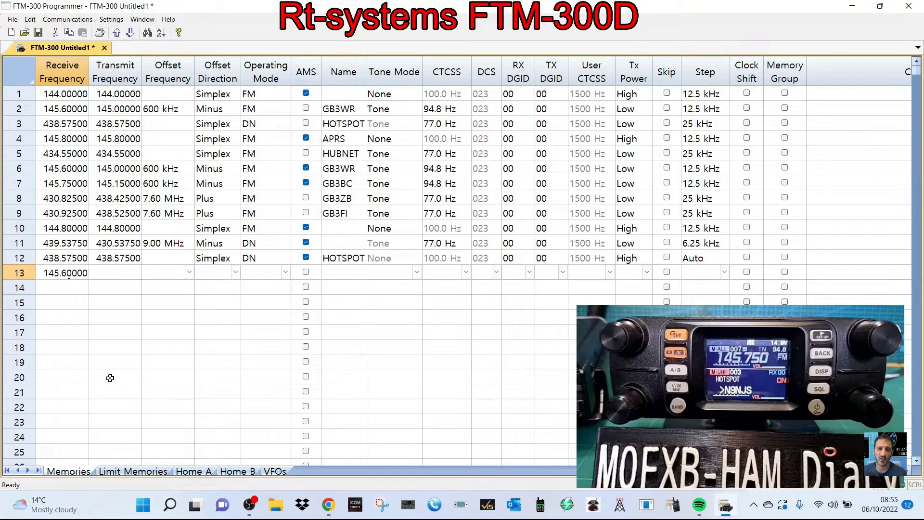
type("6")
left_click(107, 274)
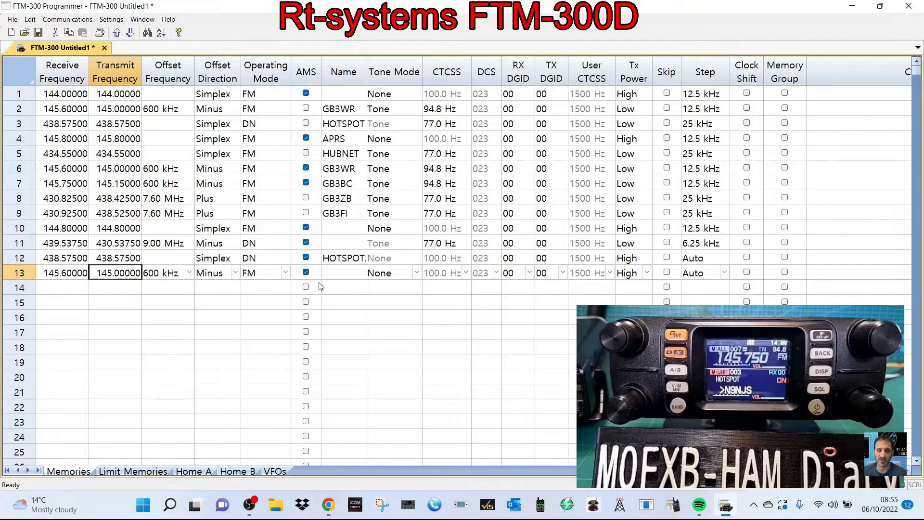
left_click(337, 274)
type("G")
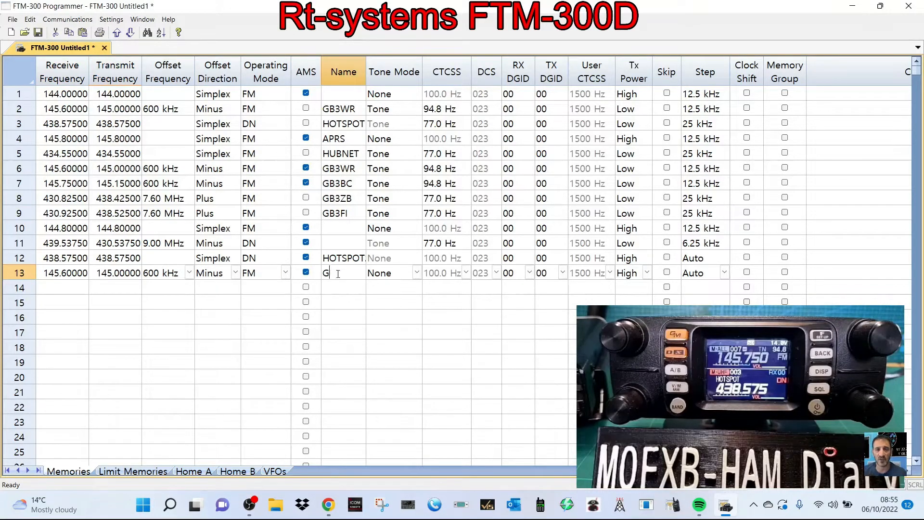
type("B3WR")
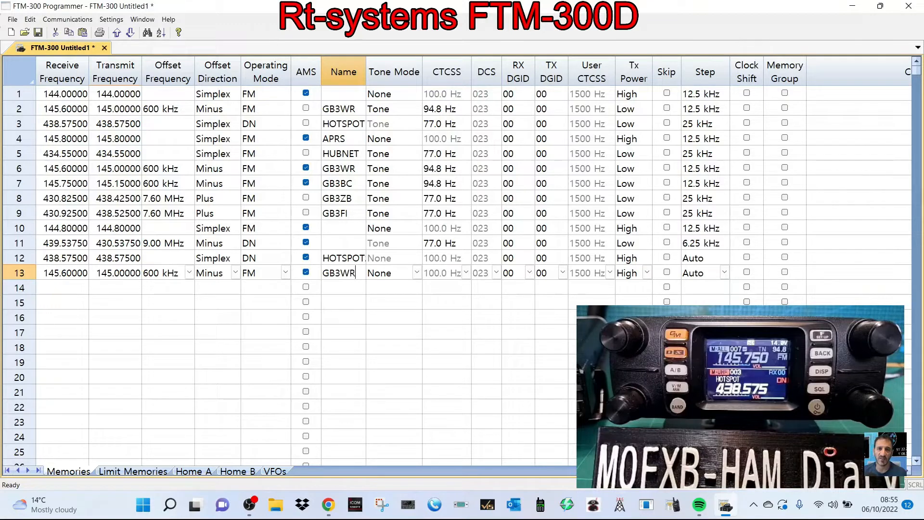
Set channel 13's tone mode to Tone and its CTCSS to 94.8 Hz.
left_click(417, 273)
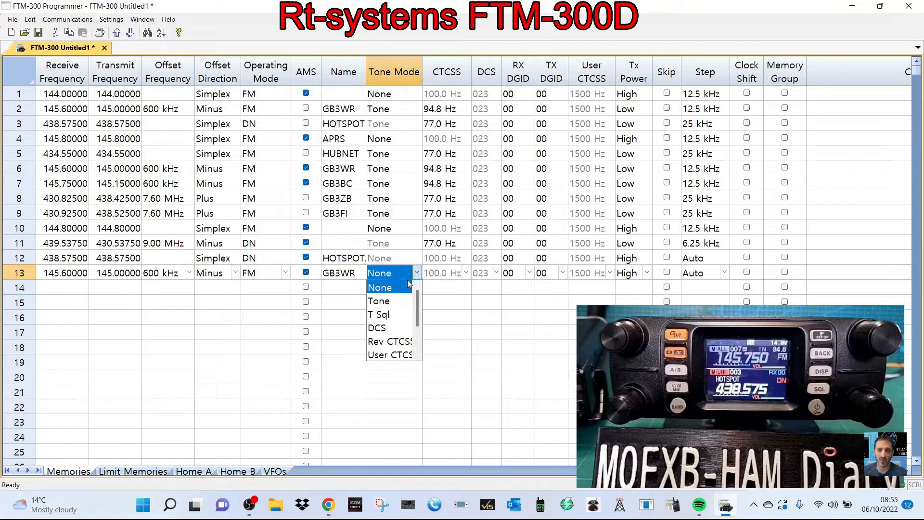
left_click(391, 301)
left_click(441, 272)
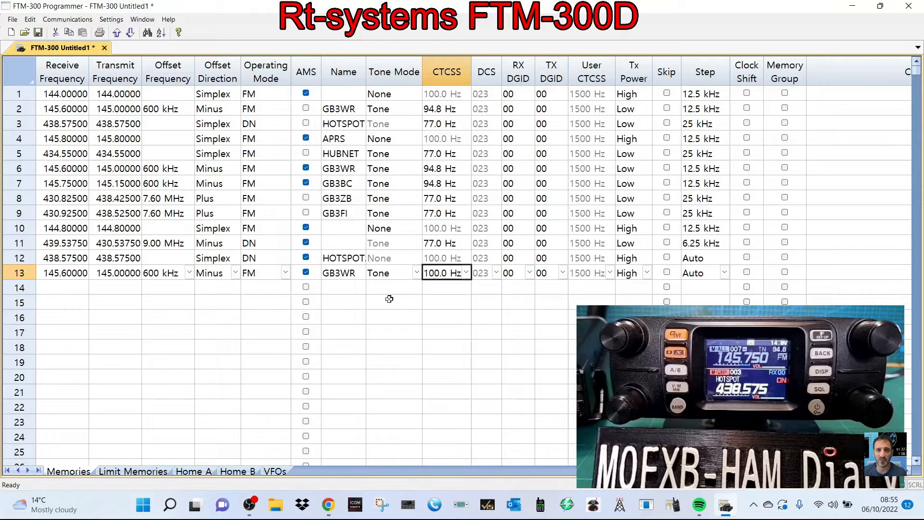
left_click(466, 273)
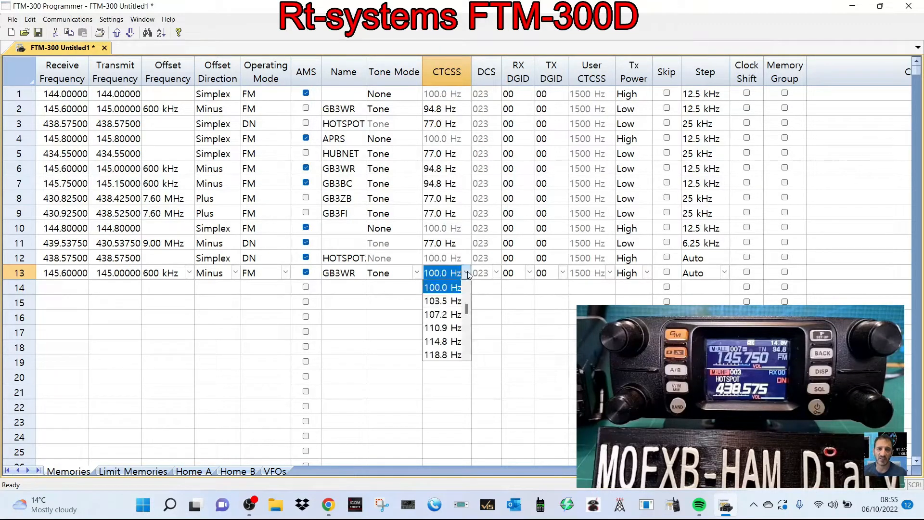
scroll(467, 306, "up", 2)
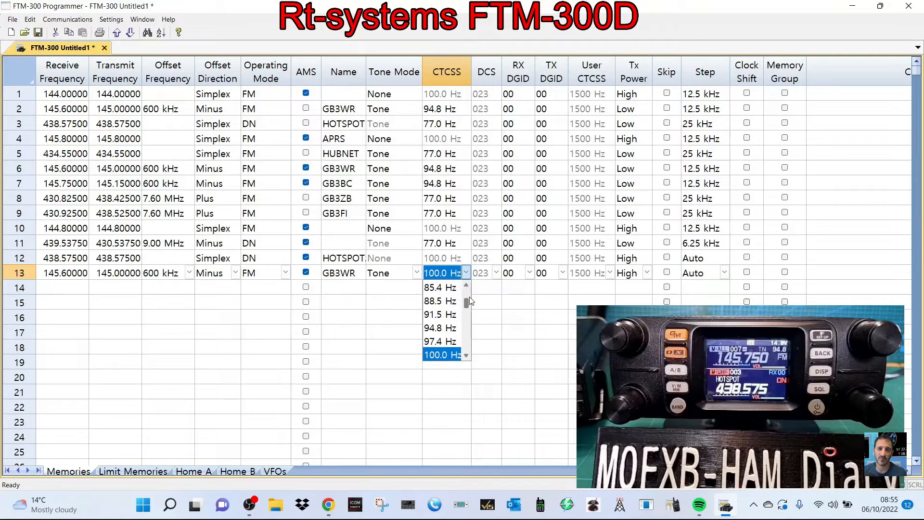
left_click(441, 327)
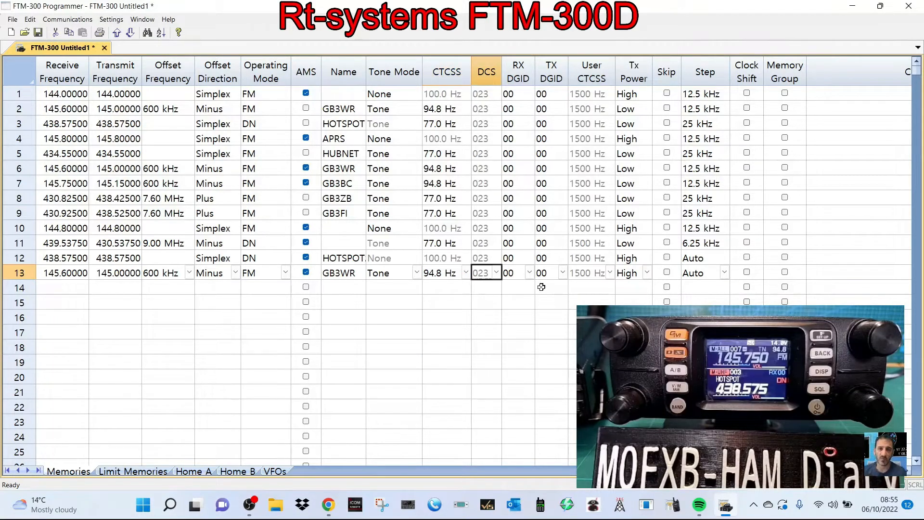
Set the transmit power of memory channels 10 and 12 to Low.
left_click(642, 229)
left_click(632, 244)
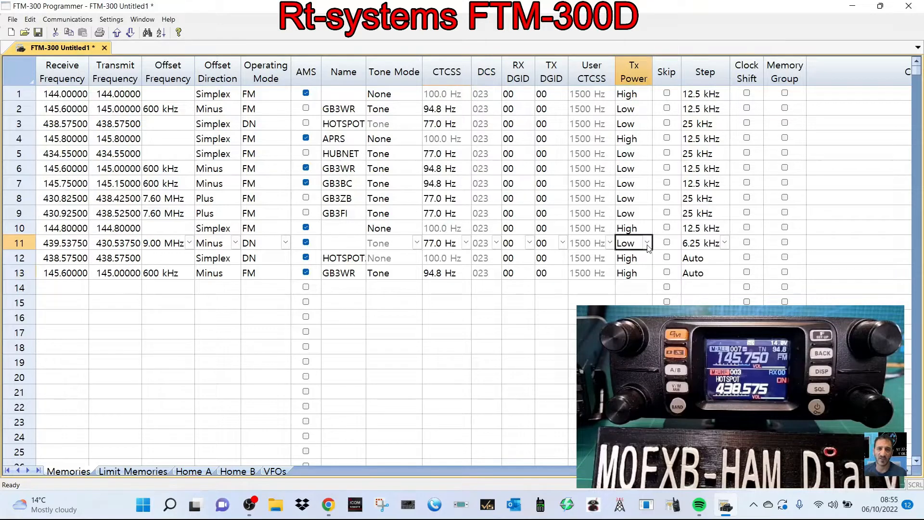
left_click(640, 229)
left_click(647, 228)
left_click(629, 244)
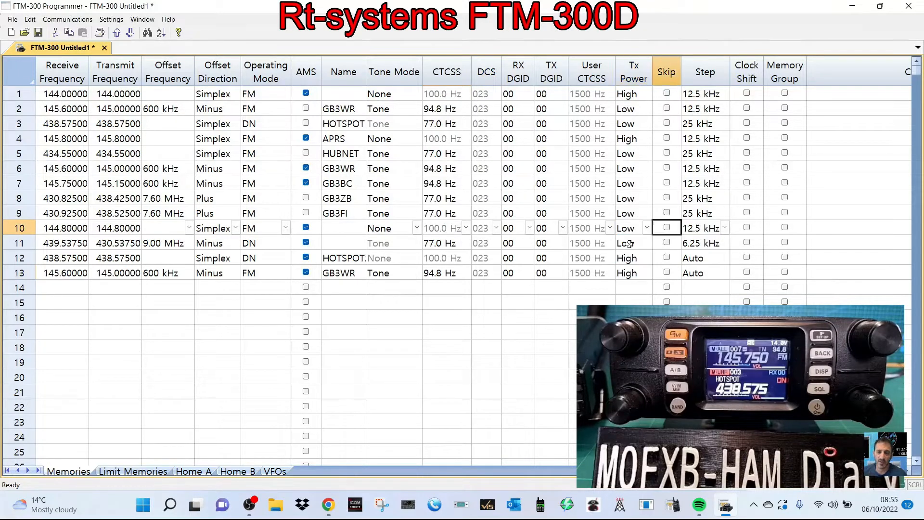
left_click(648, 259)
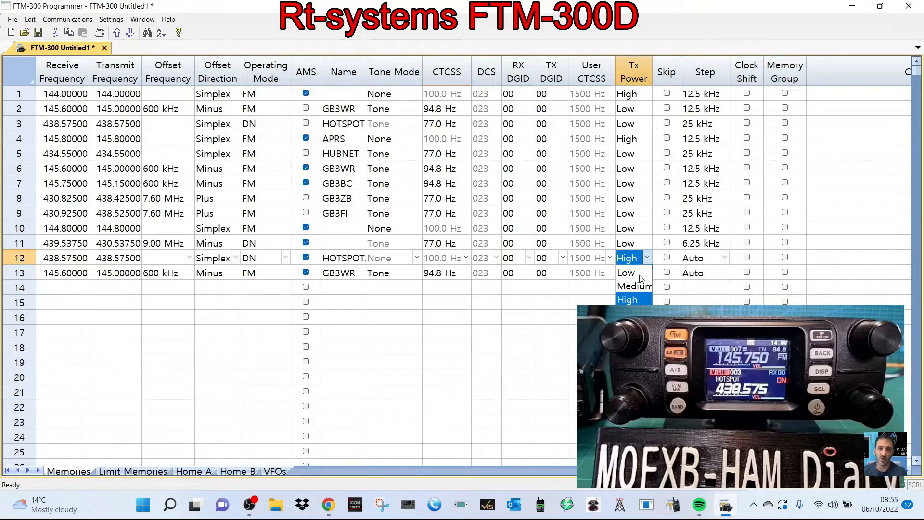
left_click(626, 273)
Set the transmit power of memory channels 1 and 13 to Low.
left_click(643, 94)
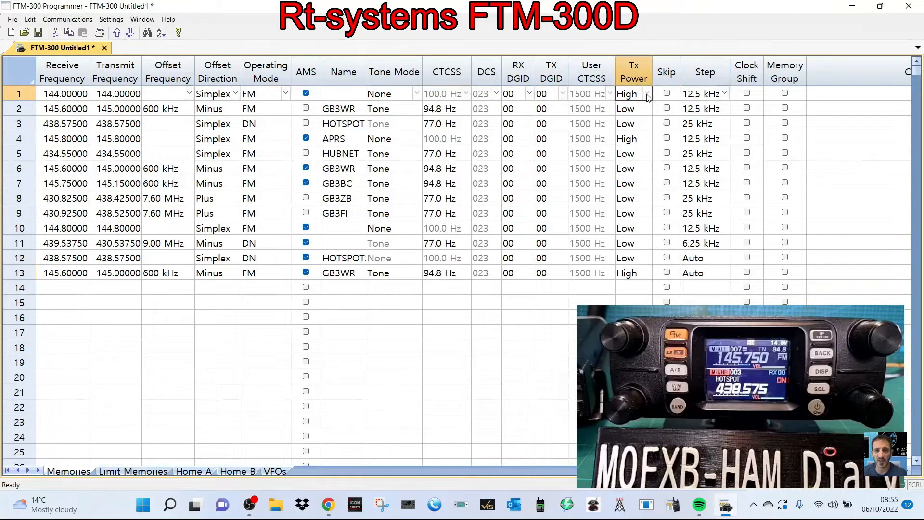
left_click(647, 95)
left_click(642, 108)
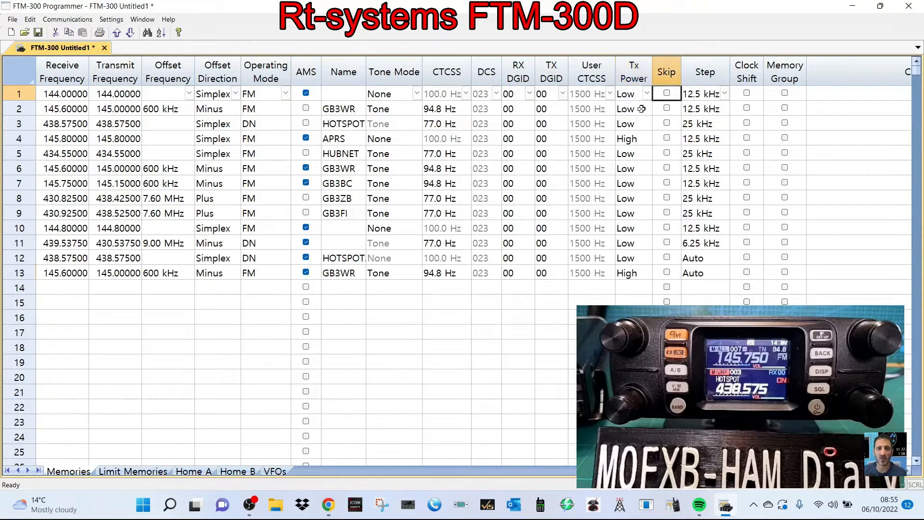
left_click(634, 274)
left_click(648, 273)
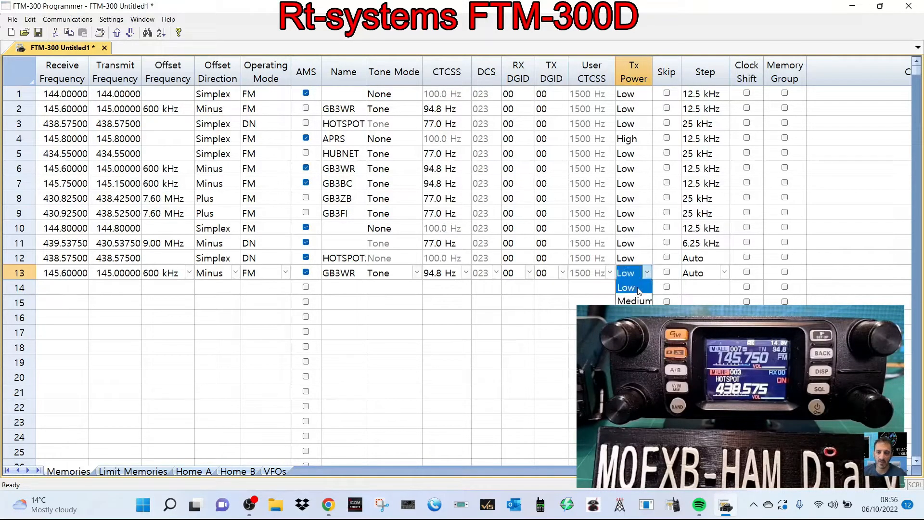
left_click(639, 288)
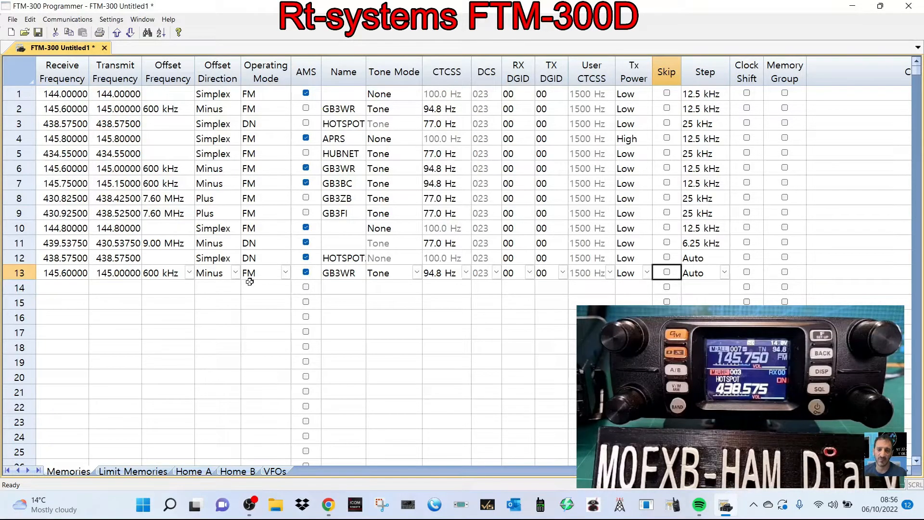
Turn off AMS for memory channels 12 and 13.
left_click(306, 273)
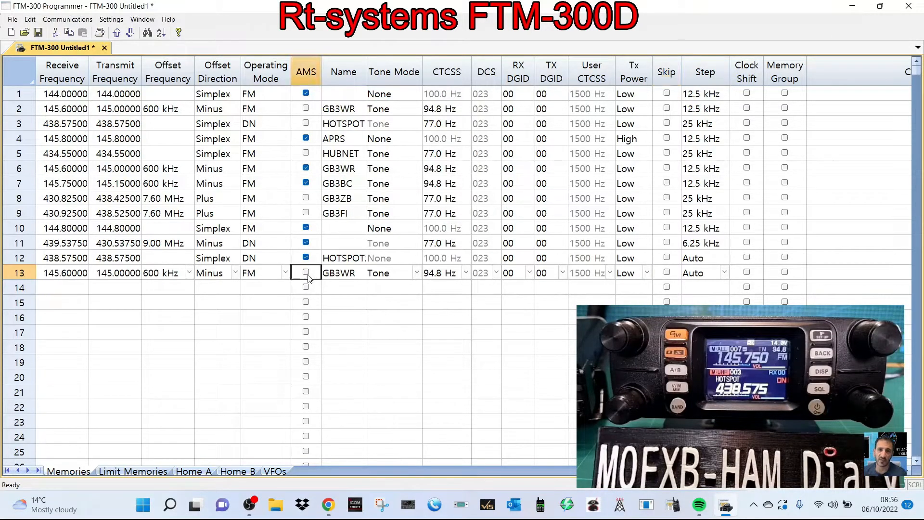
left_click(307, 273)
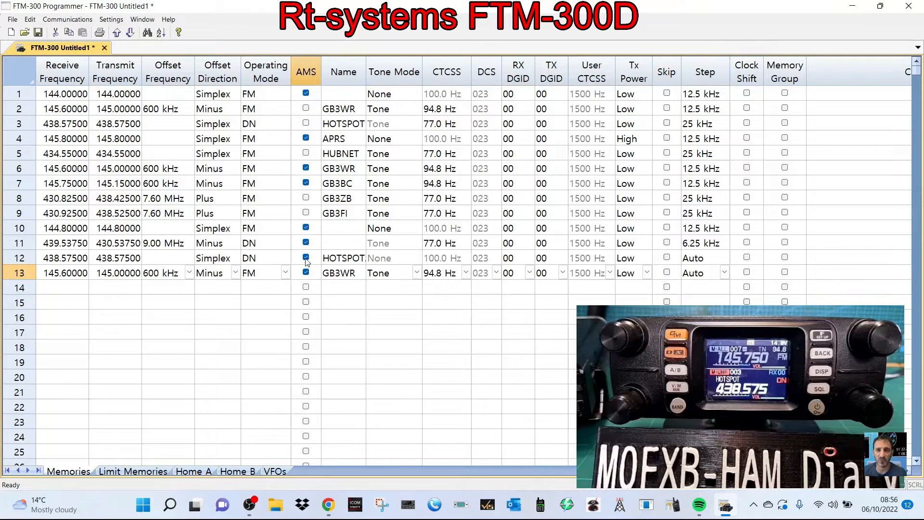
left_click(306, 258)
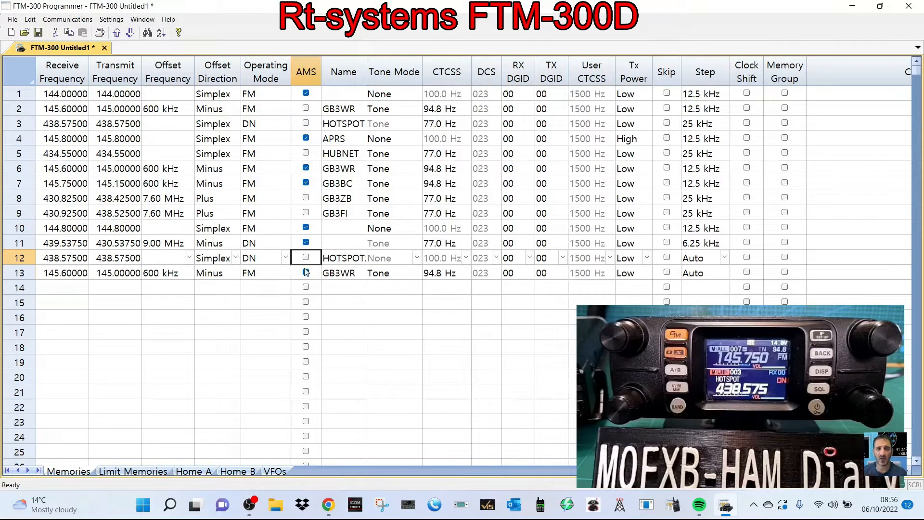
left_click(306, 273)
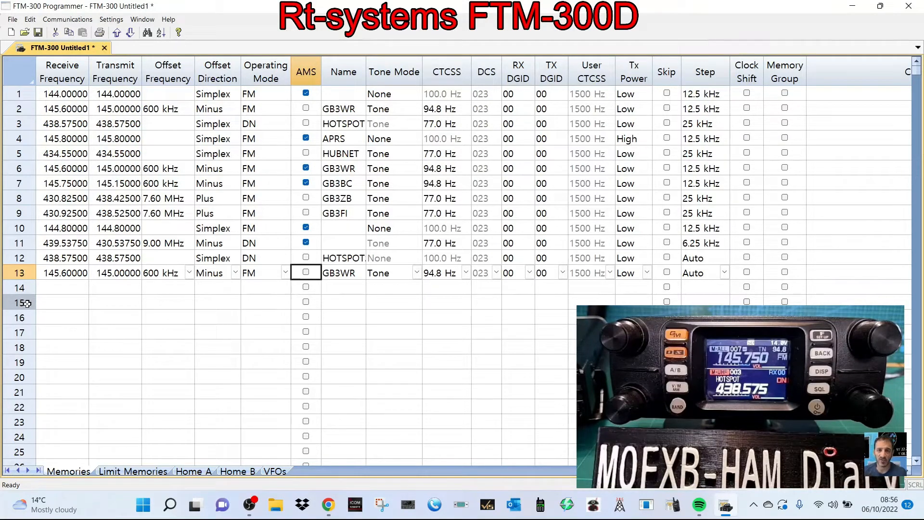
Enter a receive frequency of 430.825 in memory channel 14 and let the remaining channel fields fill in.
left_click(65, 287)
type("43")
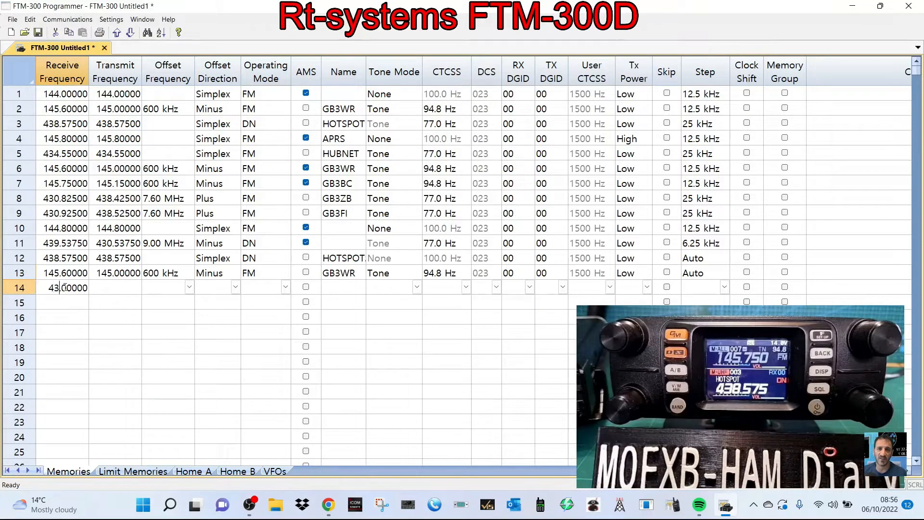
type("0")
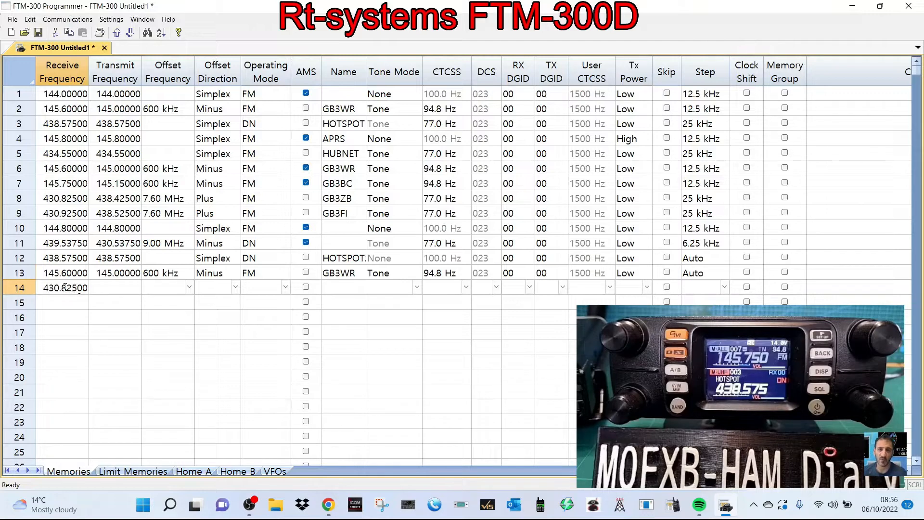
type(".825")
left_click(103, 288)
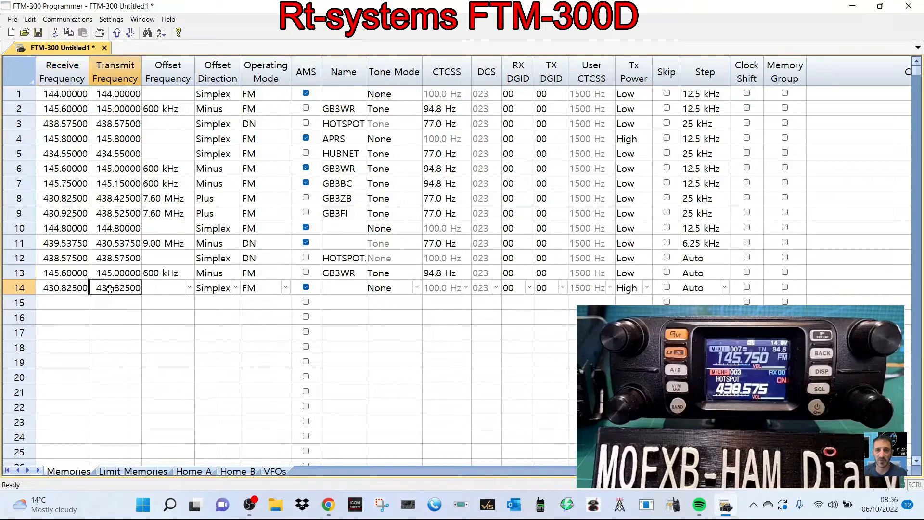
Set channel 14's offset direction to Plus and its offset frequency to 7.60 MHz.
left_click(190, 290)
left_click(169, 288)
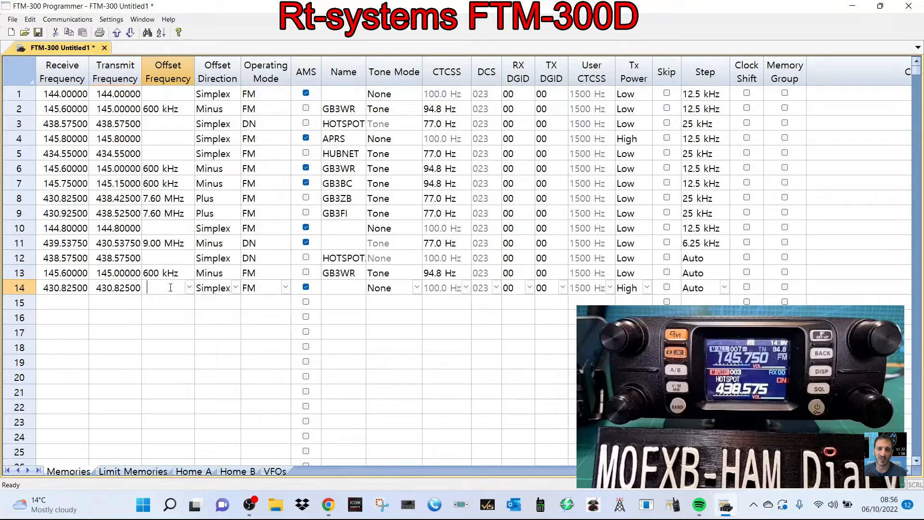
left_click(230, 292)
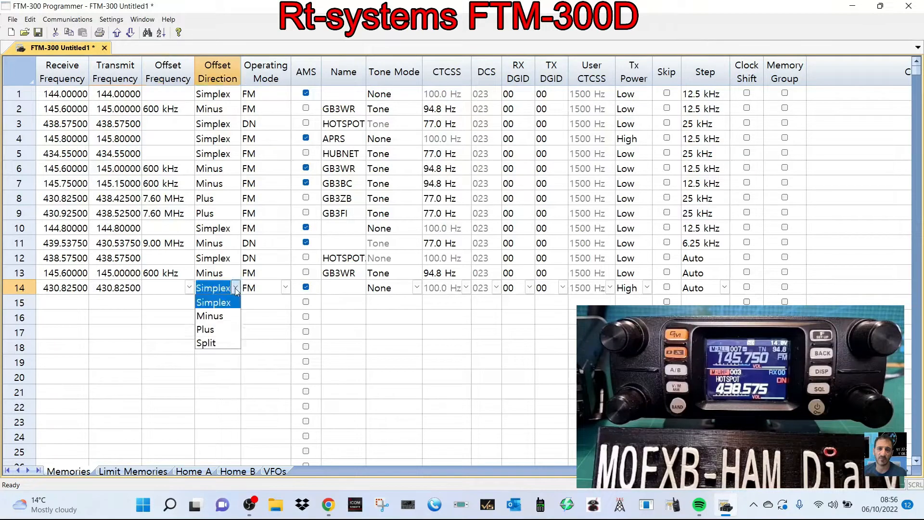
left_click(218, 330)
left_click(190, 289)
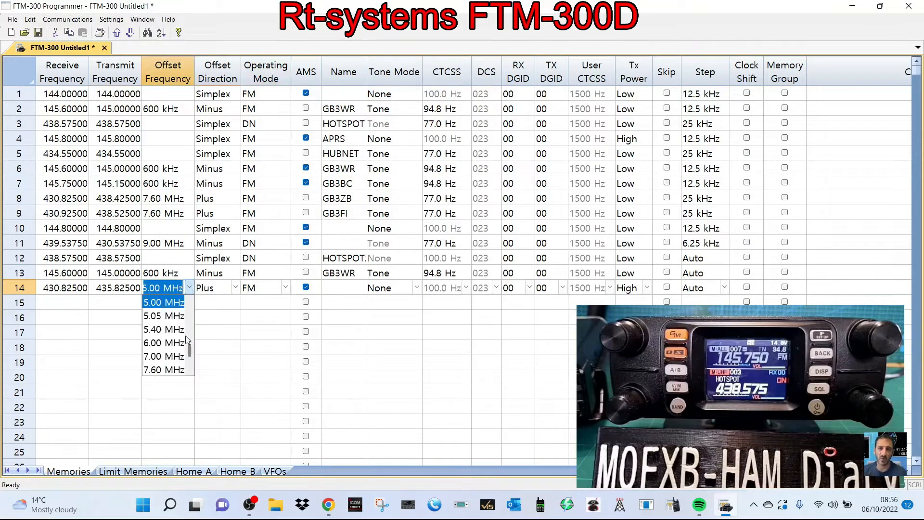
left_click(168, 370)
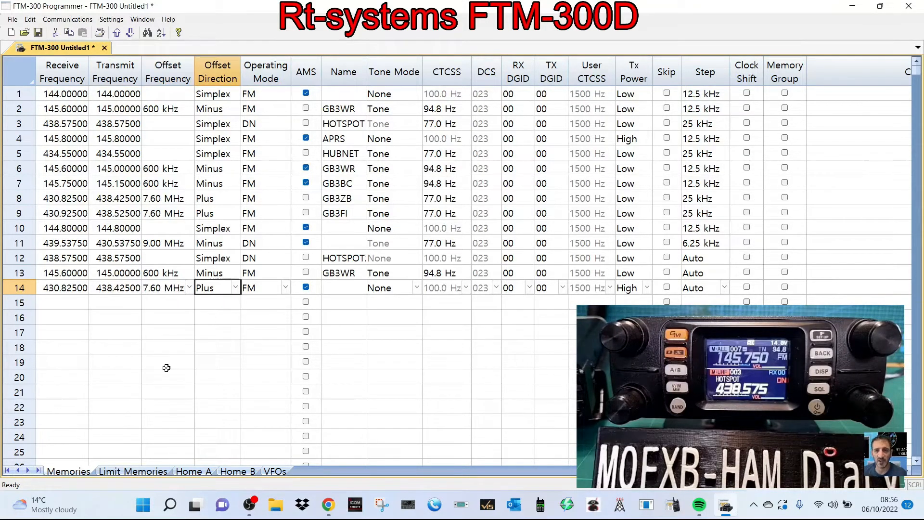
left_click(258, 287)
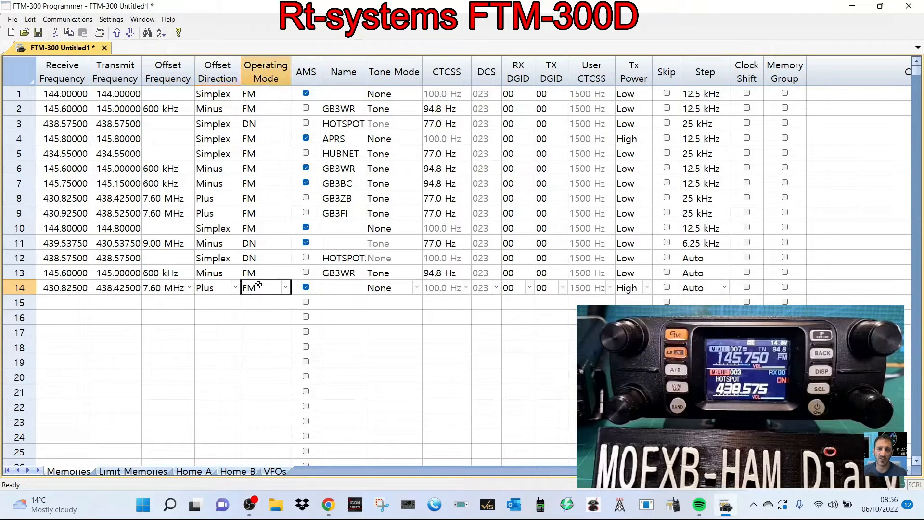
Enter a receive frequency of 439.5375 in memory channel 15 and let the remaining channel fields fill in.
left_click(70, 302)
type("43")
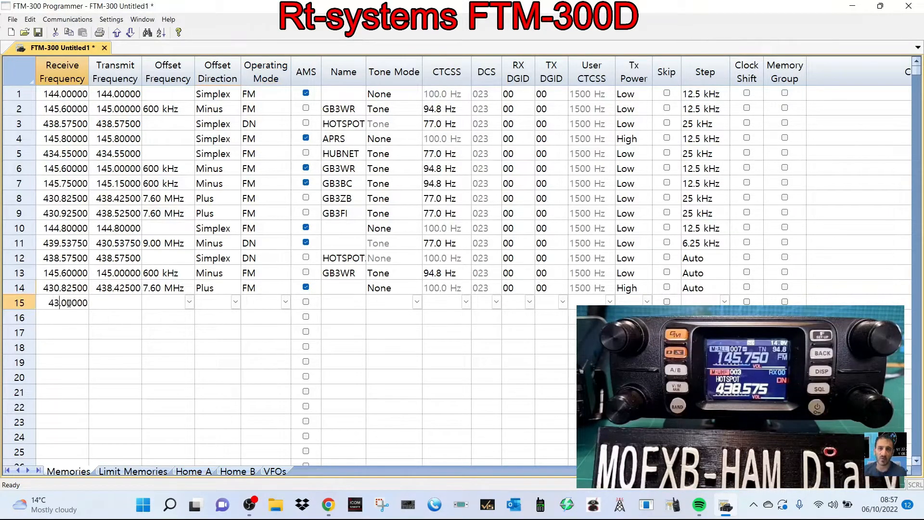
type("9.")
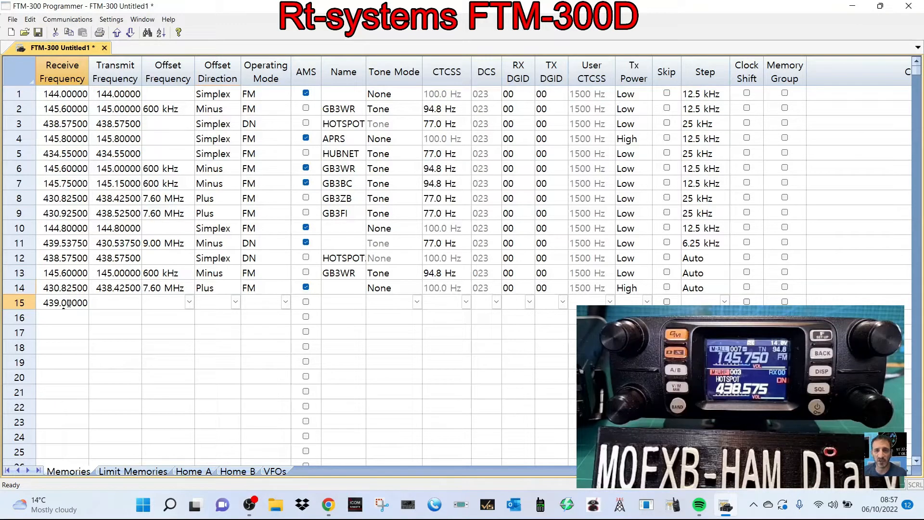
type("5375")
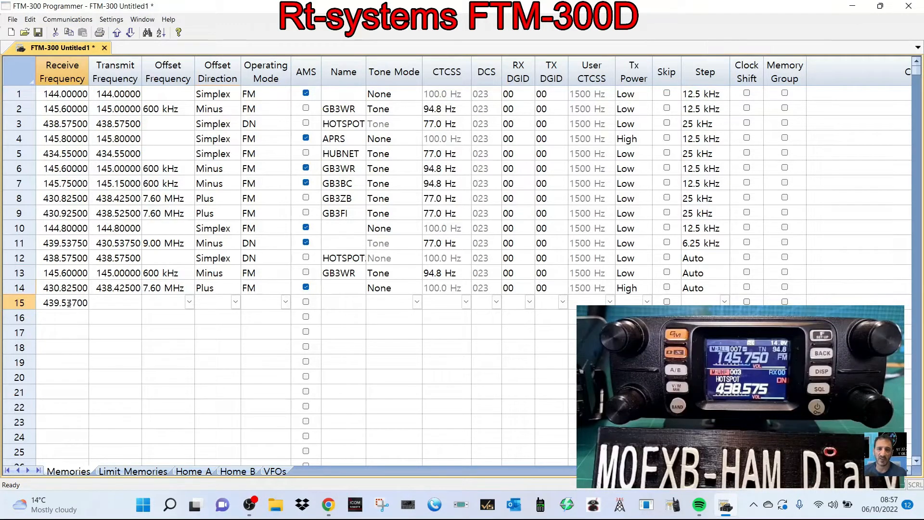
left_click(115, 303)
Set channel 15's offset direction to Plus and its offset frequency to 9.00 MHz.
left_click(189, 303)
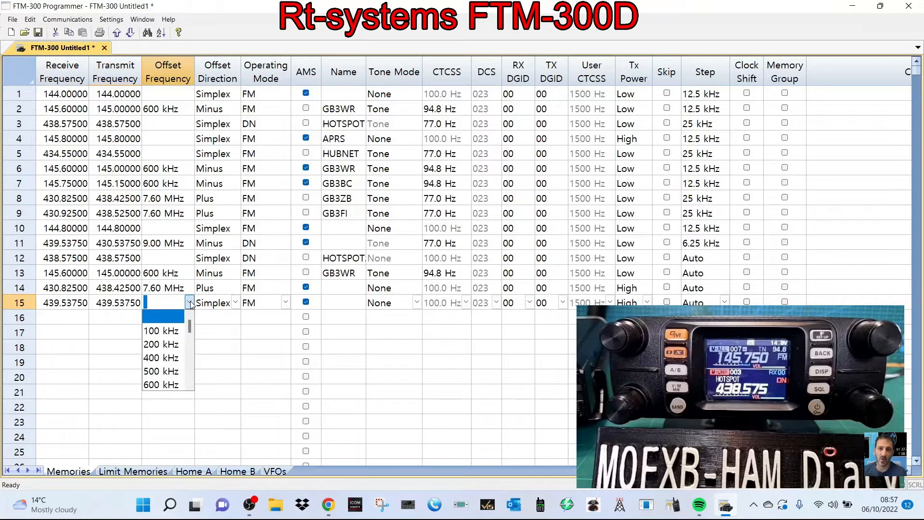
left_click(235, 303)
left_click(225, 344)
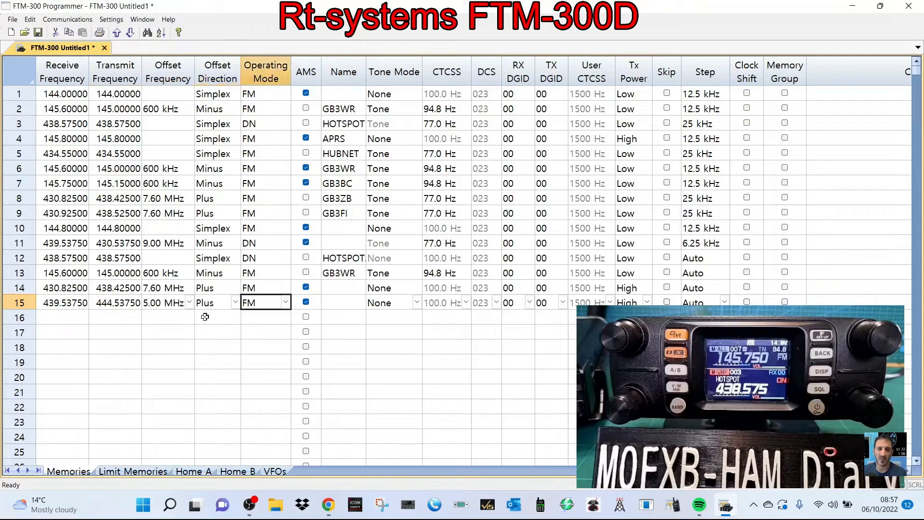
left_click(189, 302)
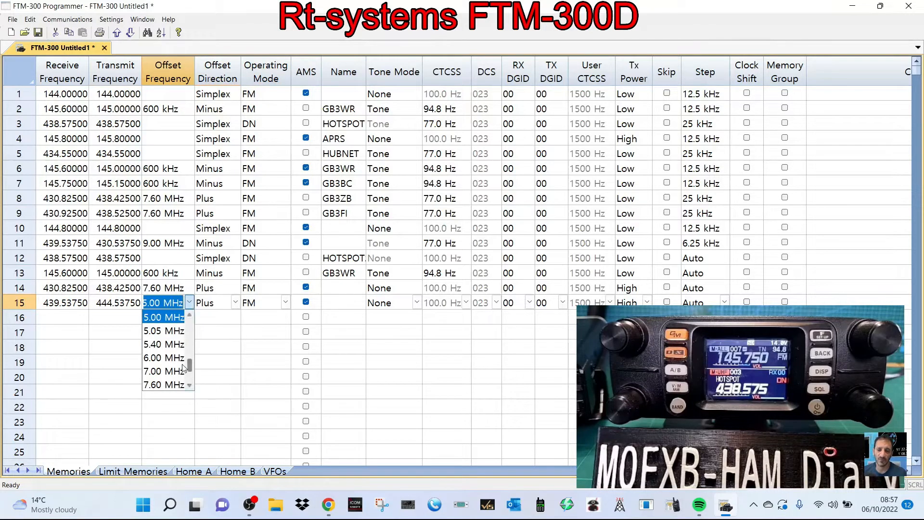
scroll(178, 359, "down", 2)
left_click(166, 345)
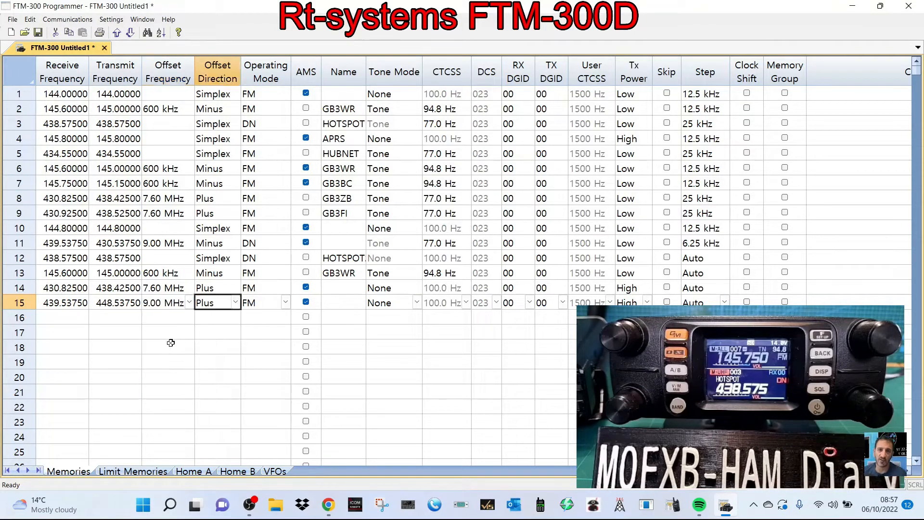
Set channel 15's operating mode to DN and name the channel GB3IS.
left_click(285, 302)
left_click(259, 359)
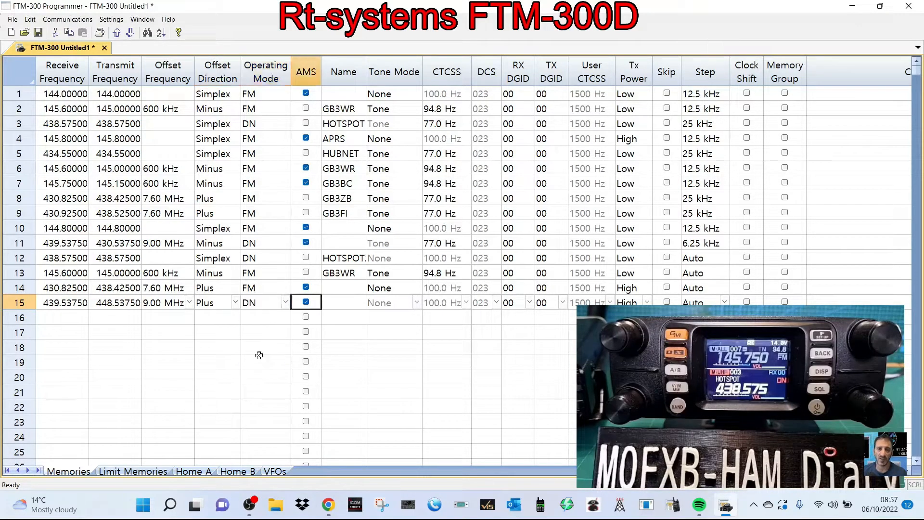
left_click(343, 304)
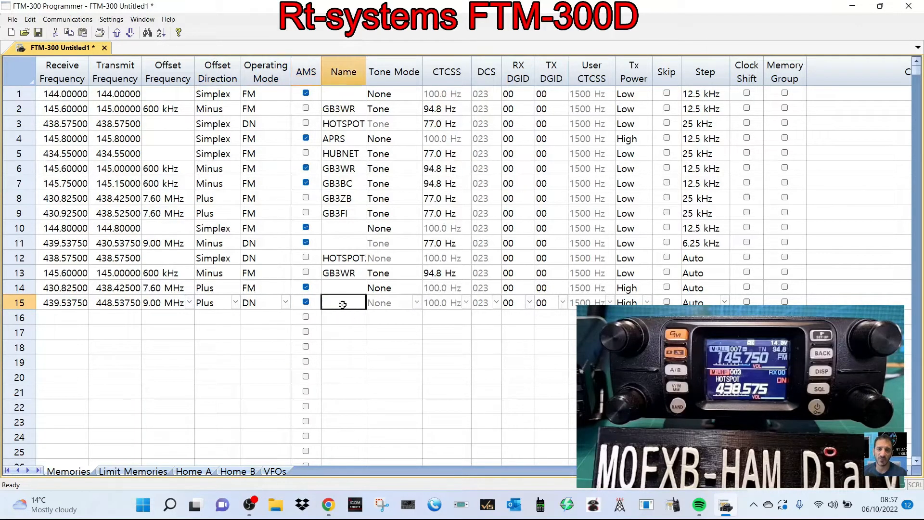
type("GB")
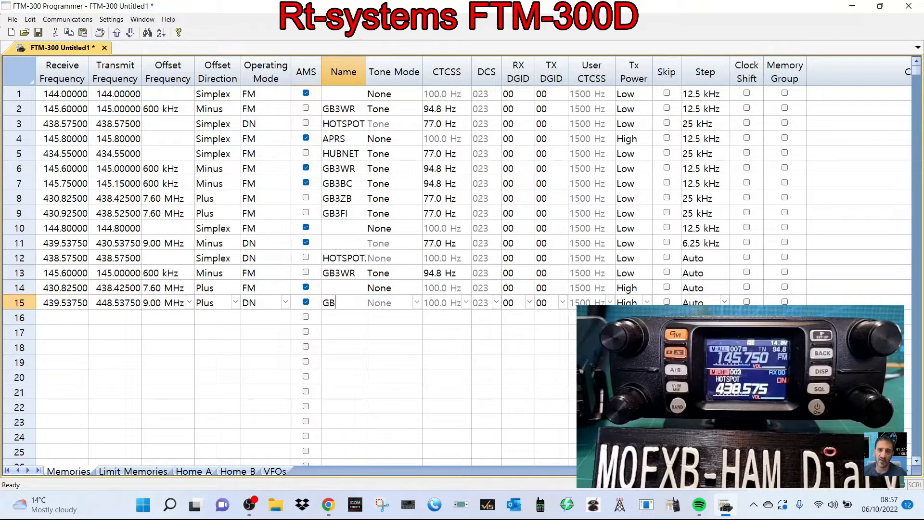
type("3IS")
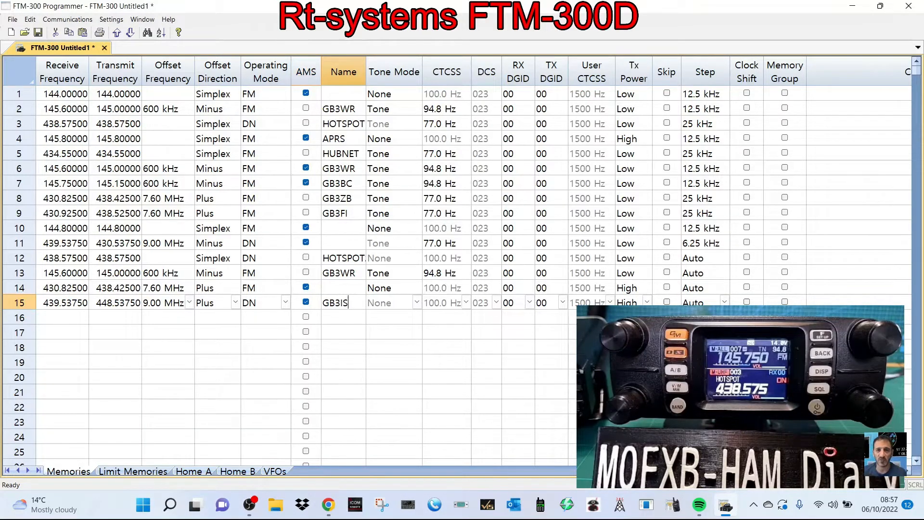
left_click(416, 332)
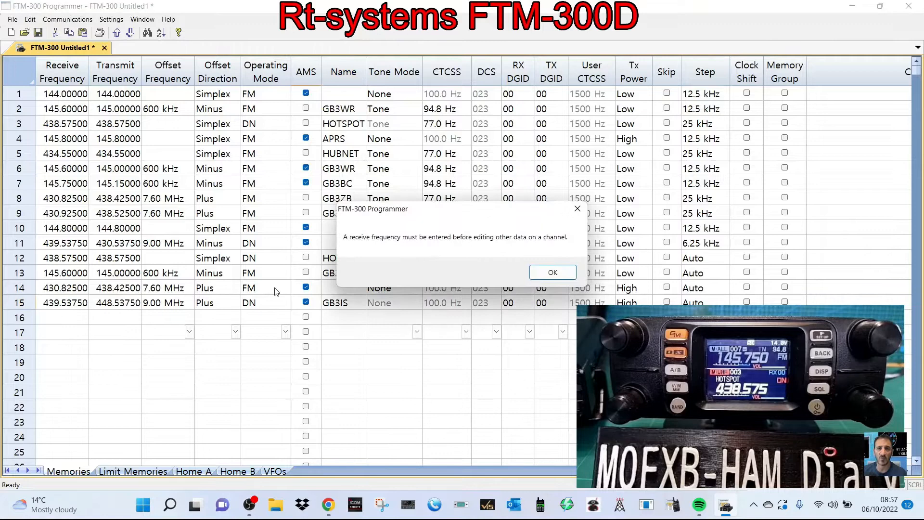
left_click(553, 272)
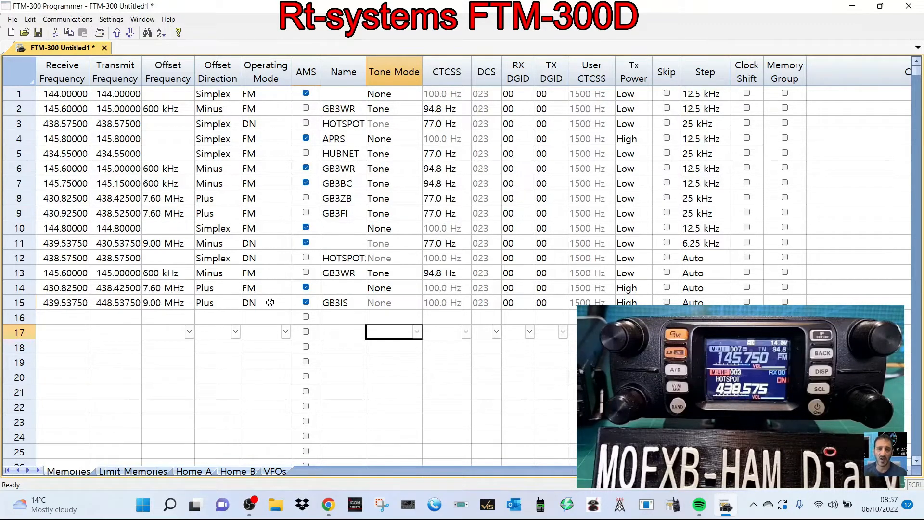
Change channel 15's offset direction to Minus.
left_click(226, 303)
left_click(236, 303)
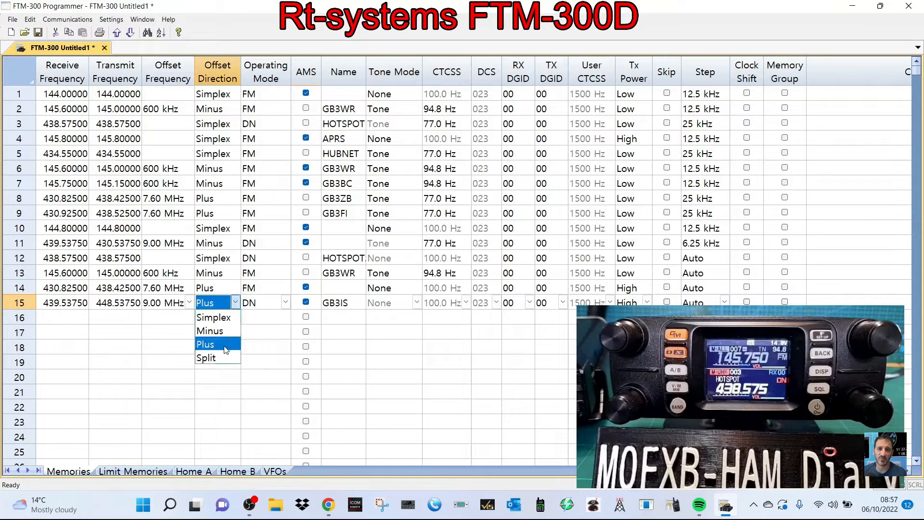
left_click(214, 331)
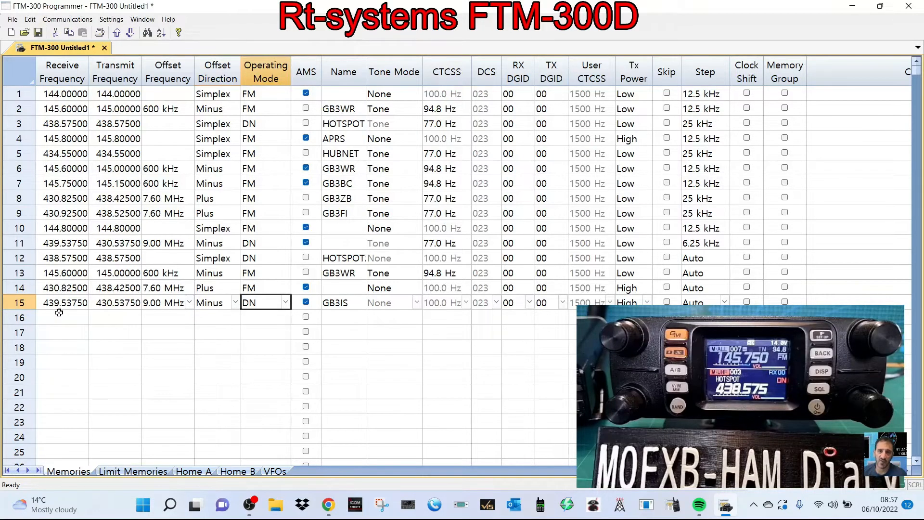
left_click(430, 353)
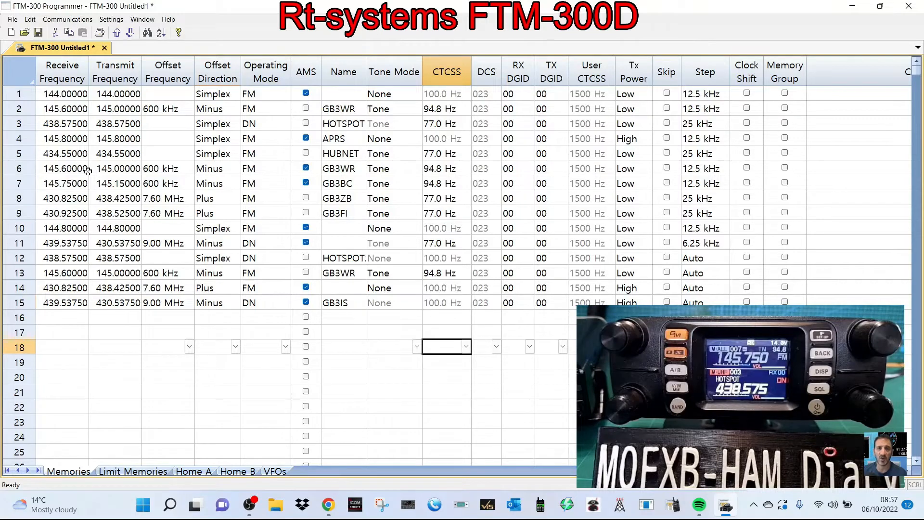
scroll(616, 193, "down", 2)
scroll(608, 205, "up", 2)
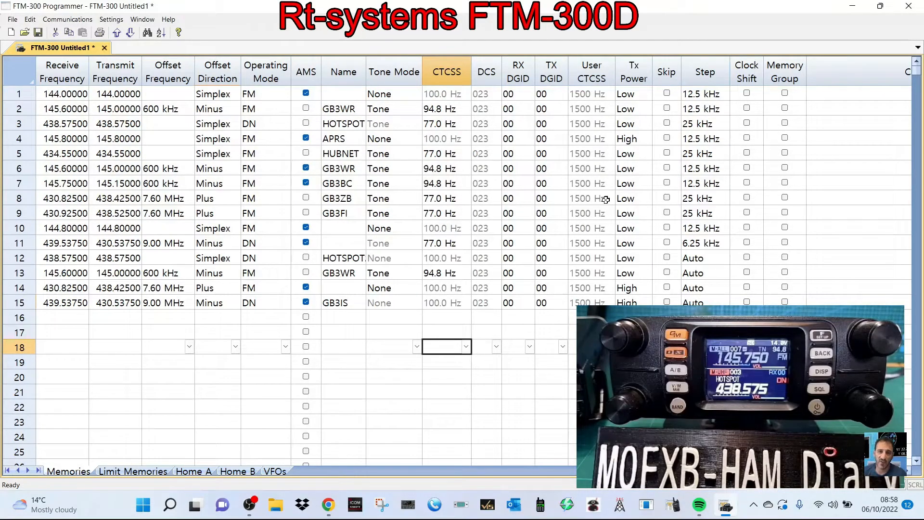
Search RepeaterBook for repeaters within 30 miles of Bristol, UK, on the 2 meter and 70 cm bands only.
left_click(10, 20)
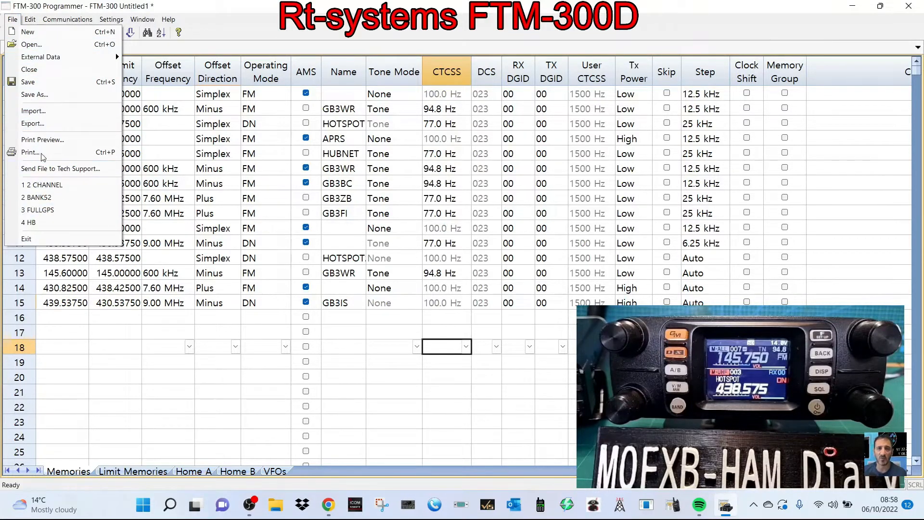
mouse_move(64, 57)
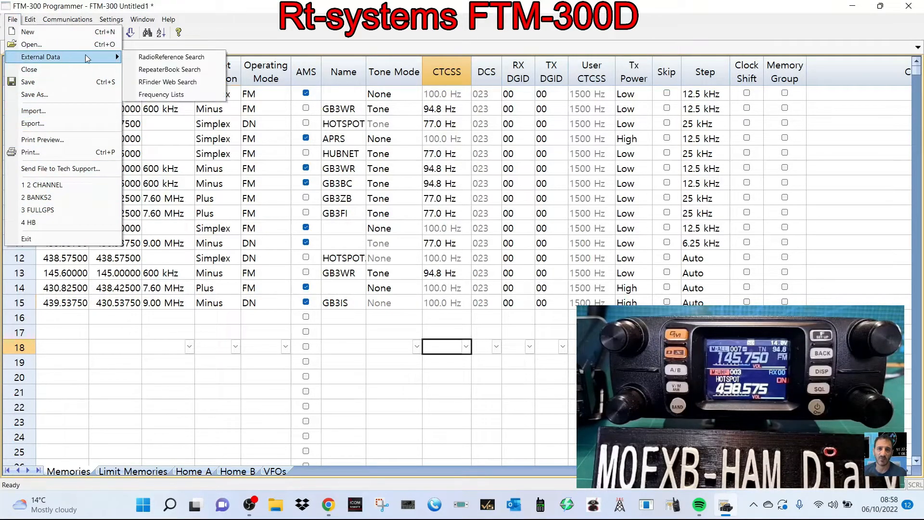
left_click(163, 71)
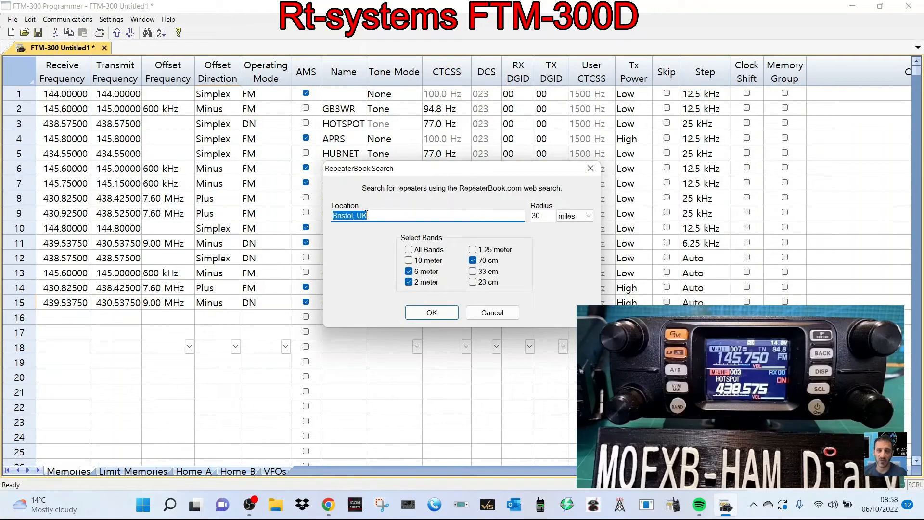
left_click(408, 271)
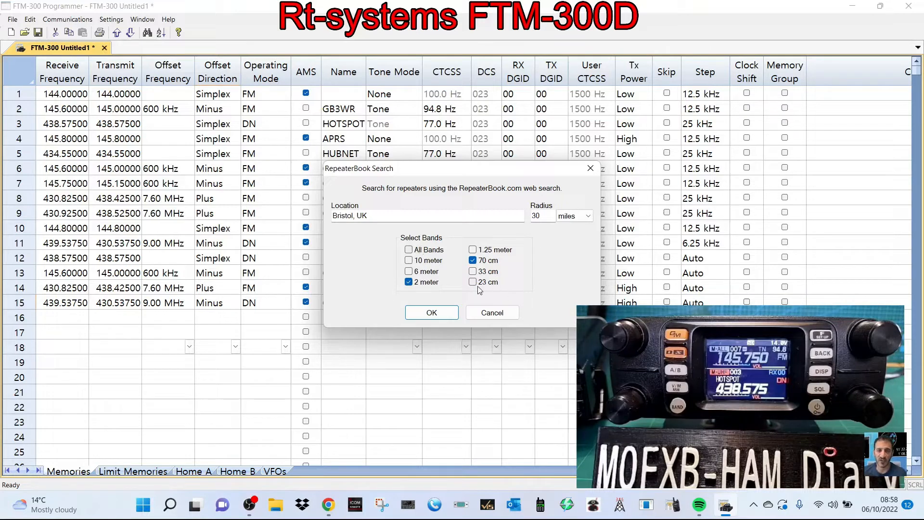
left_click(589, 216)
left_click(580, 226)
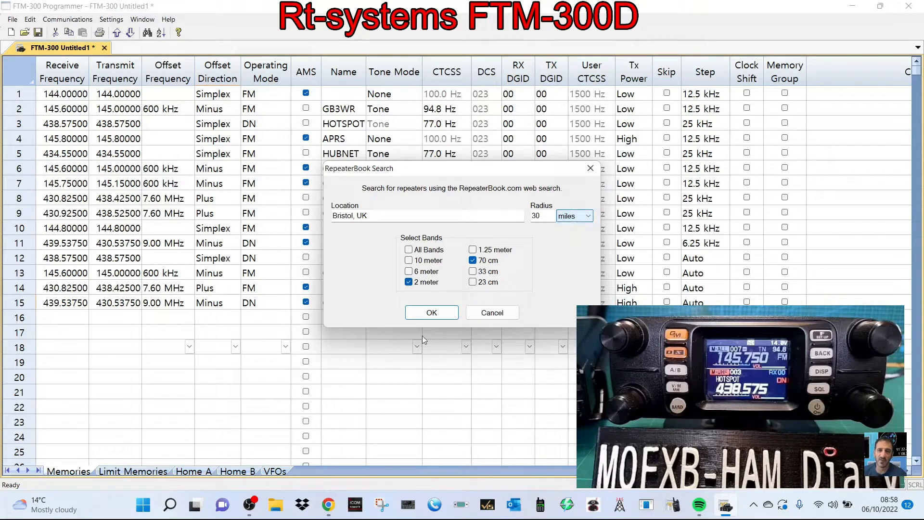
left_click(431, 313)
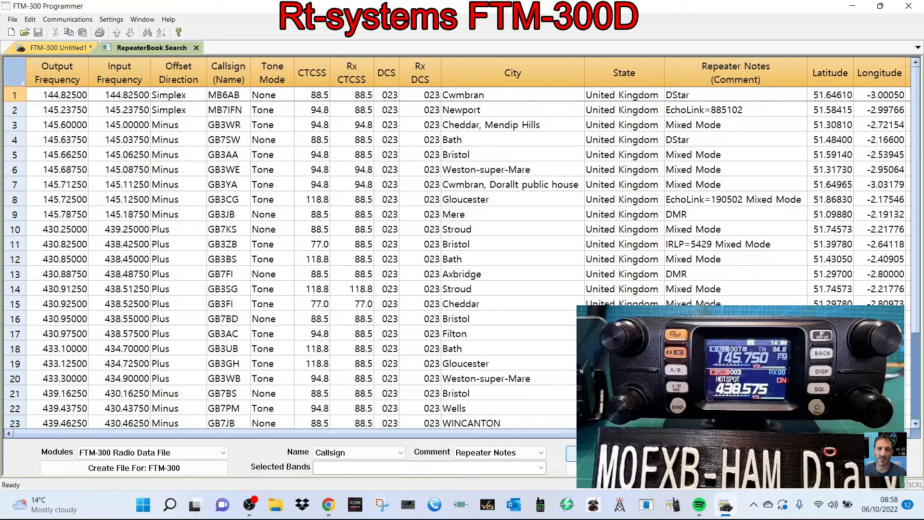
Copy all repeaters from the RepeaterBook search results into the FTM-300 memories, starting at channel 16.
left_click(572, 453)
right_click(167, 208)
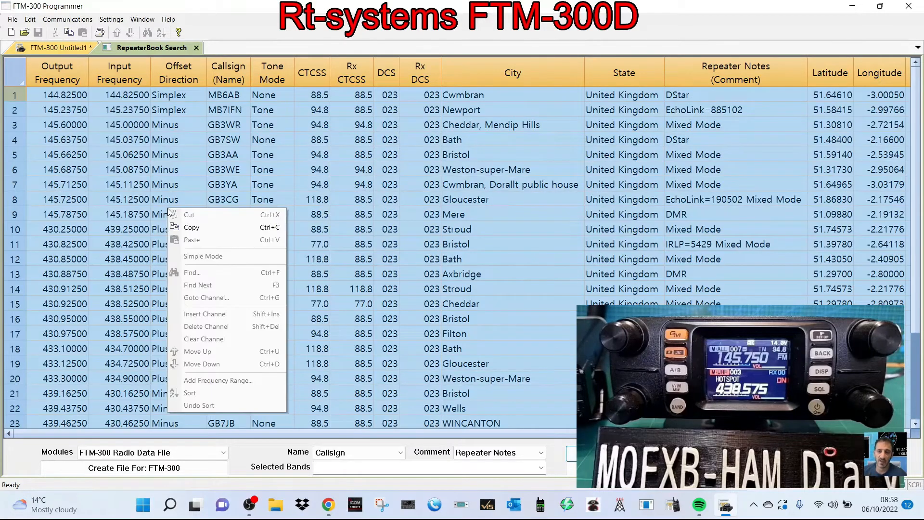
left_click(197, 227)
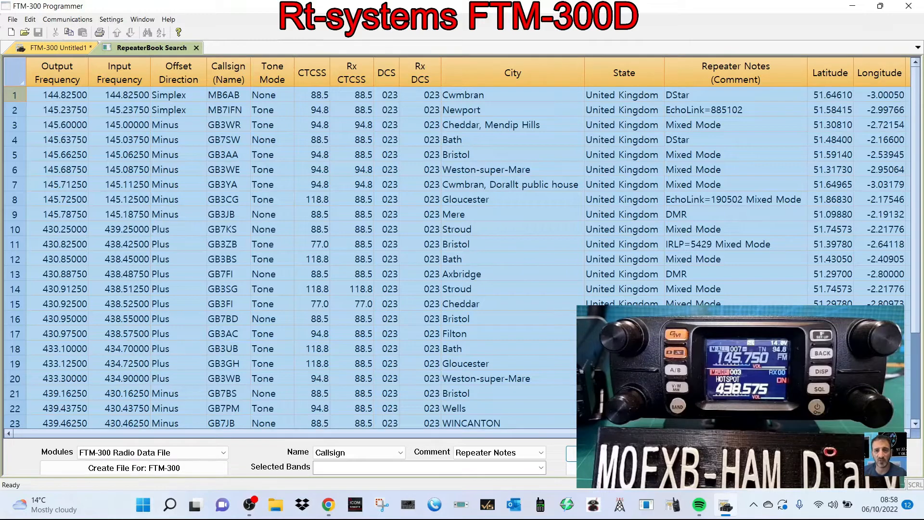
left_click(46, 47)
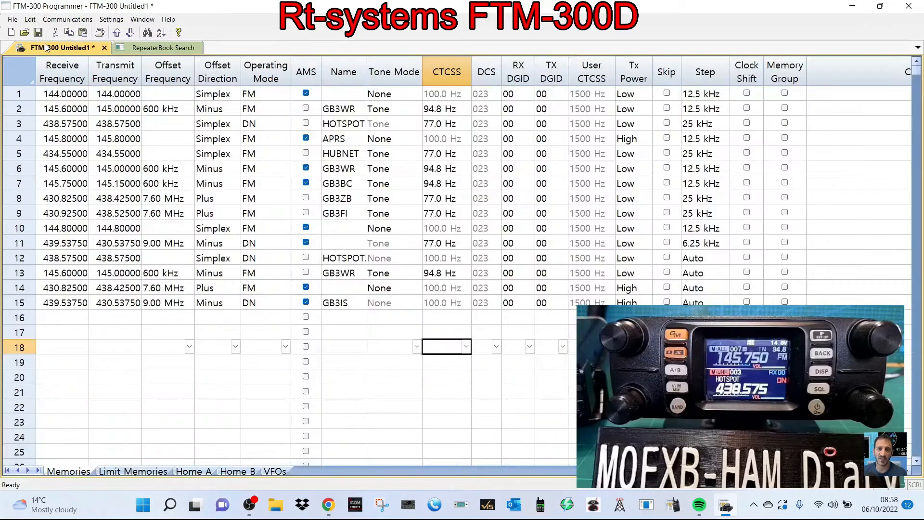
left_click(19, 320)
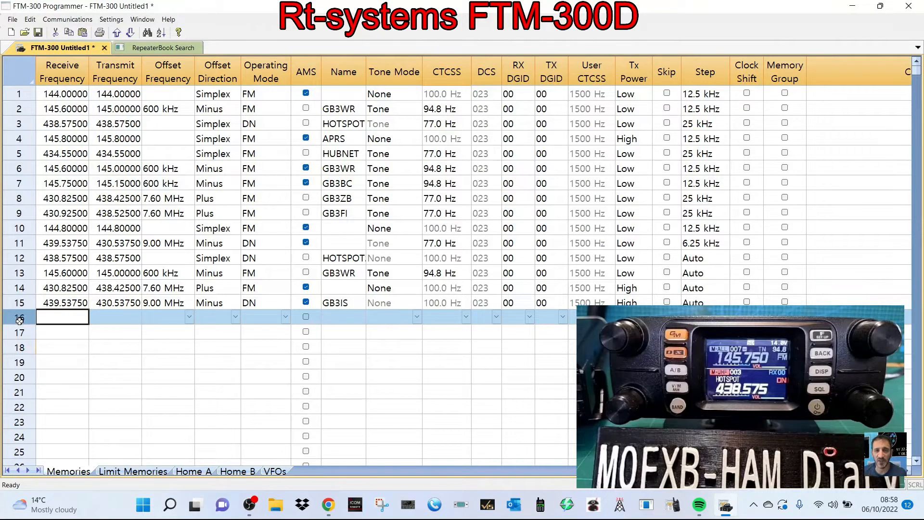
right_click(66, 315)
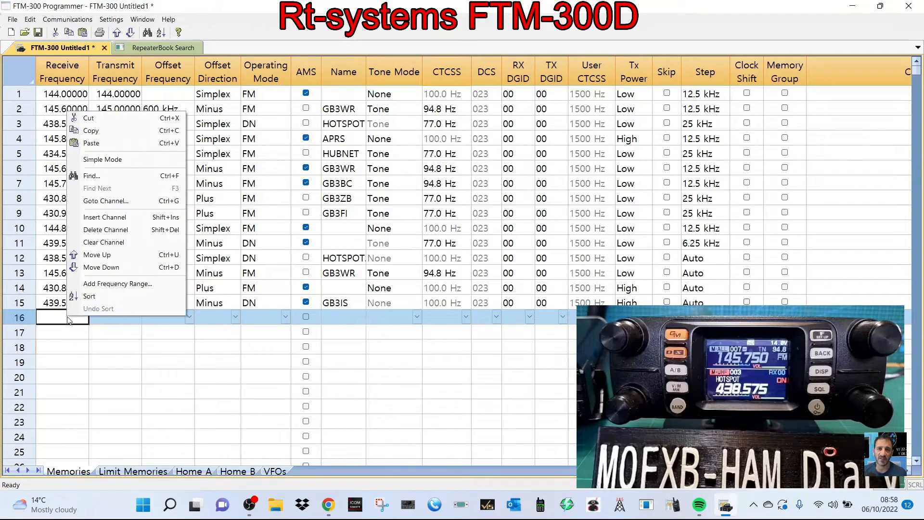
left_click(111, 142)
Review the pasted repeater channels from channel 16 onward, checking their frequencies, offsets, names and tones.
scroll(127, 370, "down", 5)
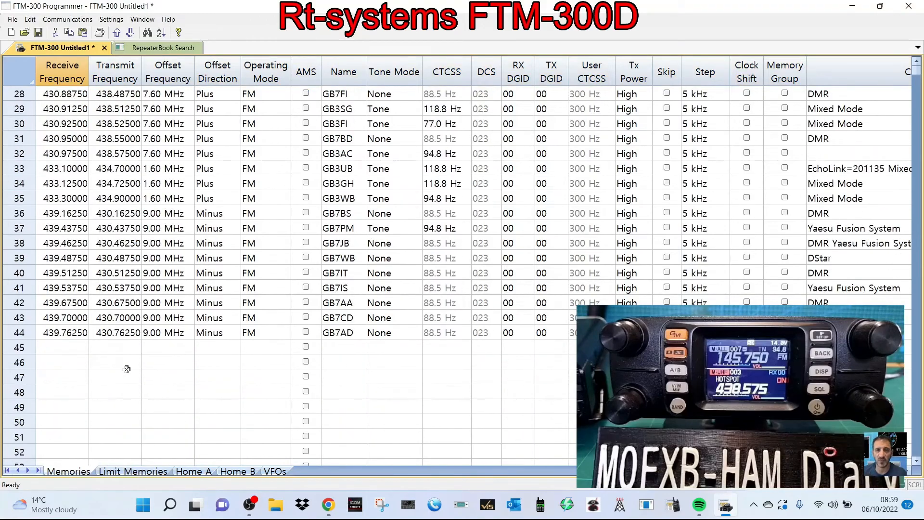
scroll(127, 359, "up", 4)
scroll(129, 358, "up", 5)
scroll(131, 357, "down", 7)
scroll(131, 358, "down", 4)
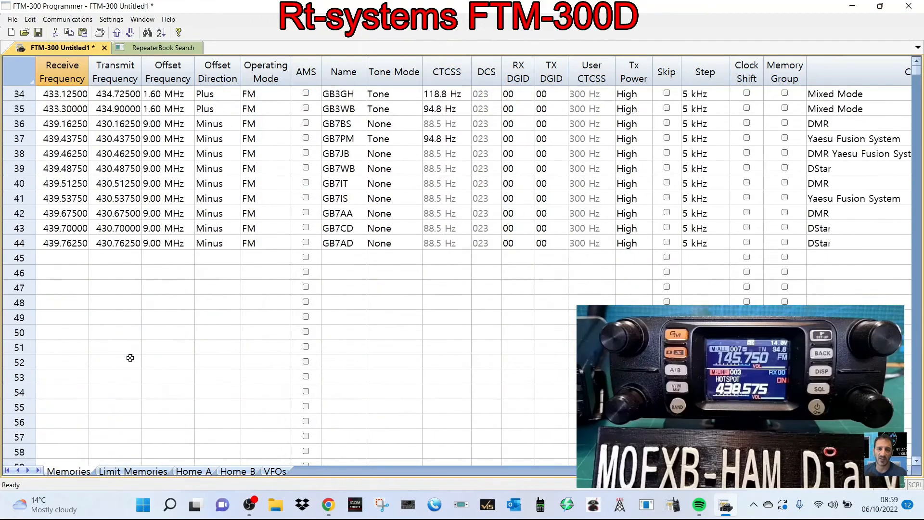
scroll(130, 358, "up", 10)
scroll(130, 362, "down", 4)
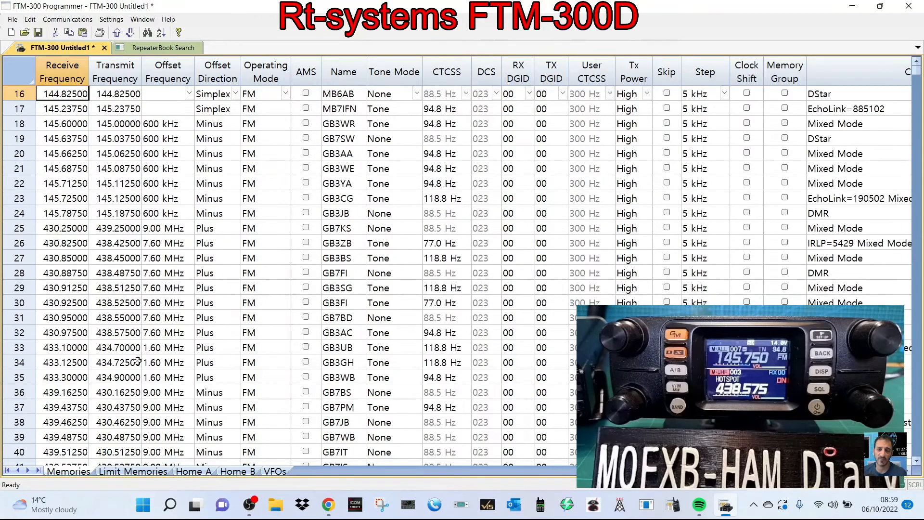
scroll(160, 341, "down", 4)
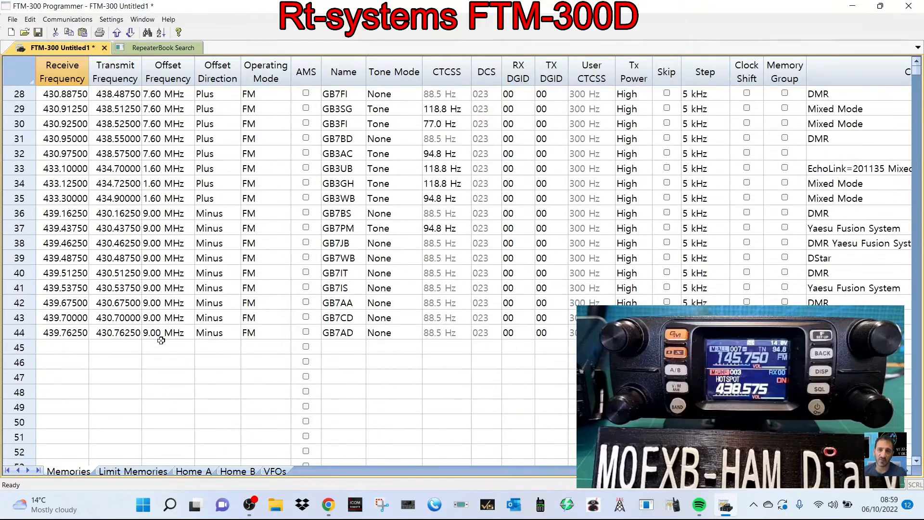
scroll(190, 363, "down", 9)
scroll(195, 368, "down", 4)
scroll(200, 373, "up", 20)
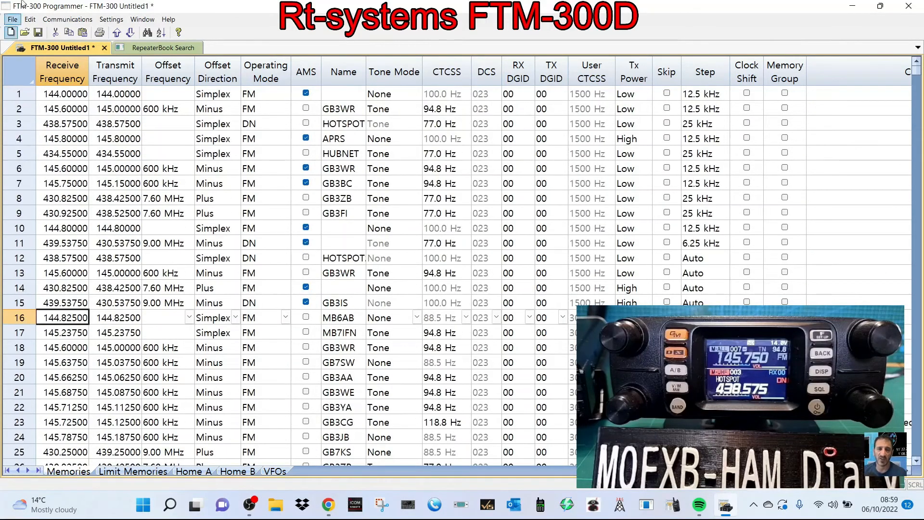
left_click(71, 20)
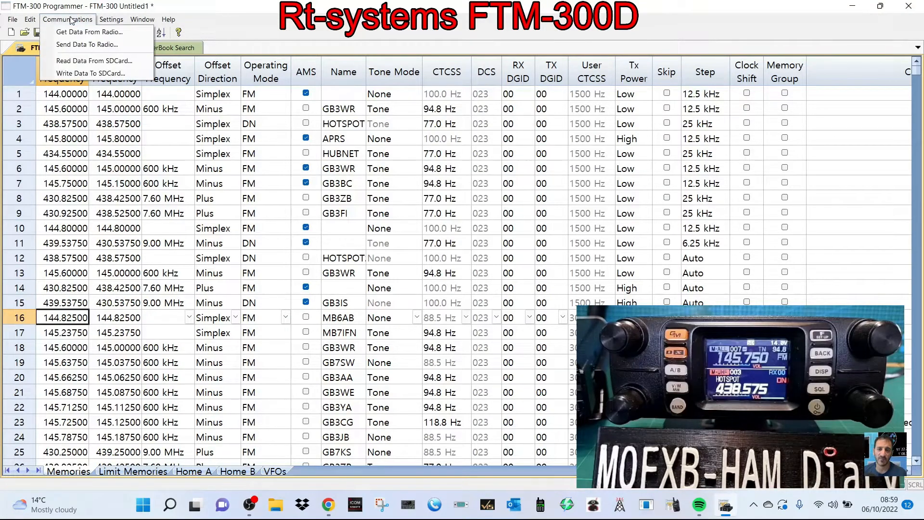
mouse_move(116, 20)
mouse_move(150, 20)
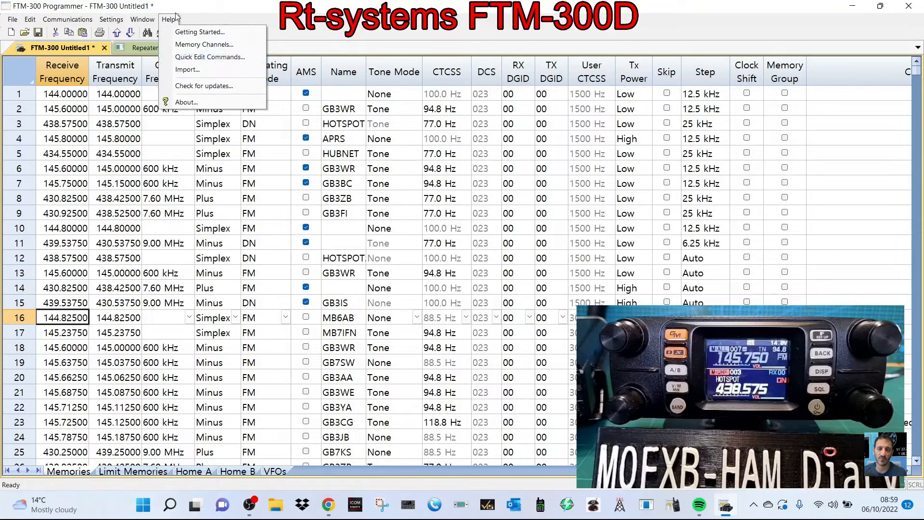
left_click(182, 44)
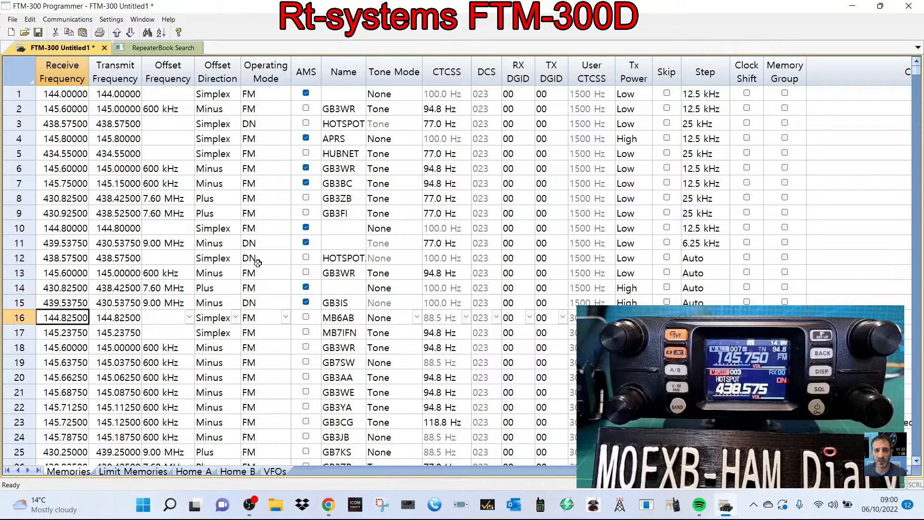
scroll(136, 305, "down", 12)
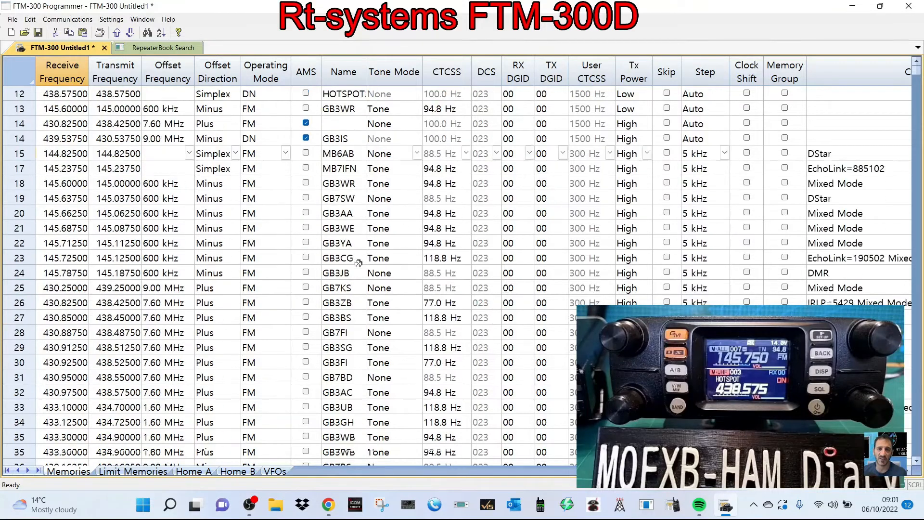
scroll(137, 309, "up", 7)
scroll(136, 309, "up", 5)
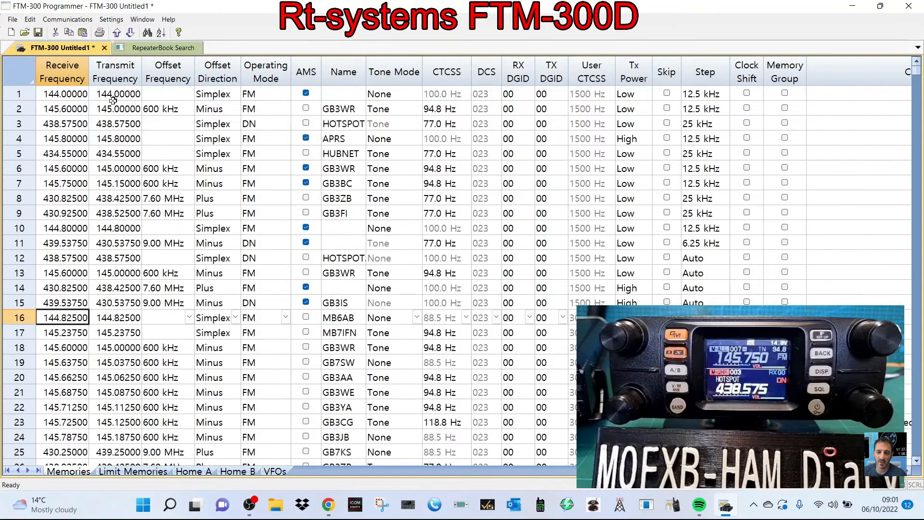
Add the UHF Itinerant Frequencies list from the external frequency lists to the memories, leaving the start channel blank.
left_click(13, 21)
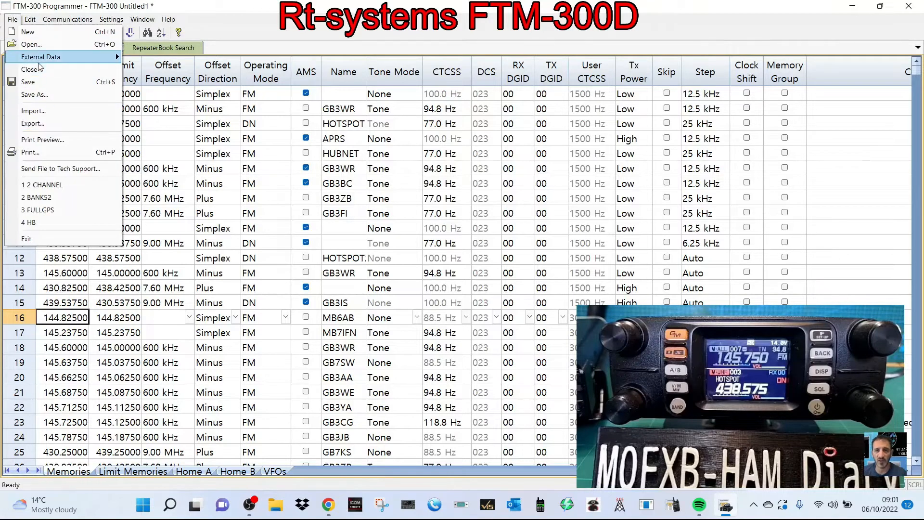
mouse_move(40, 60)
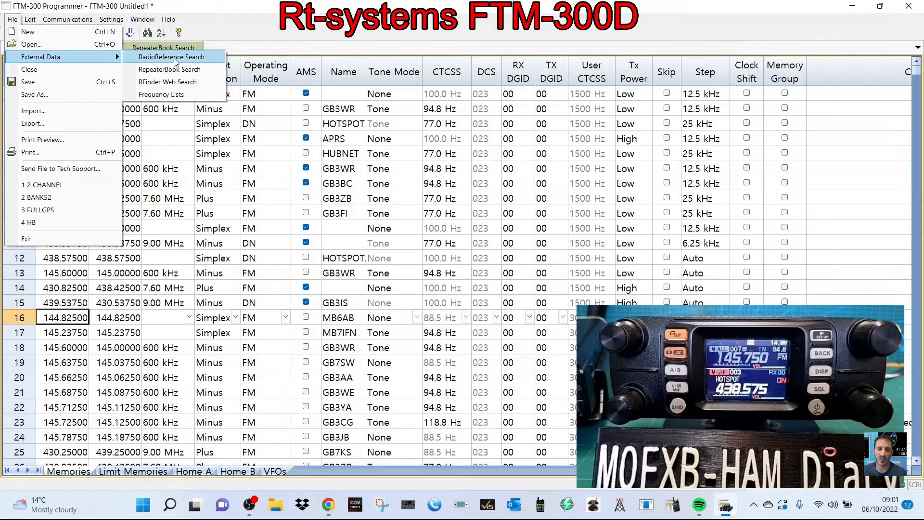
left_click(162, 95)
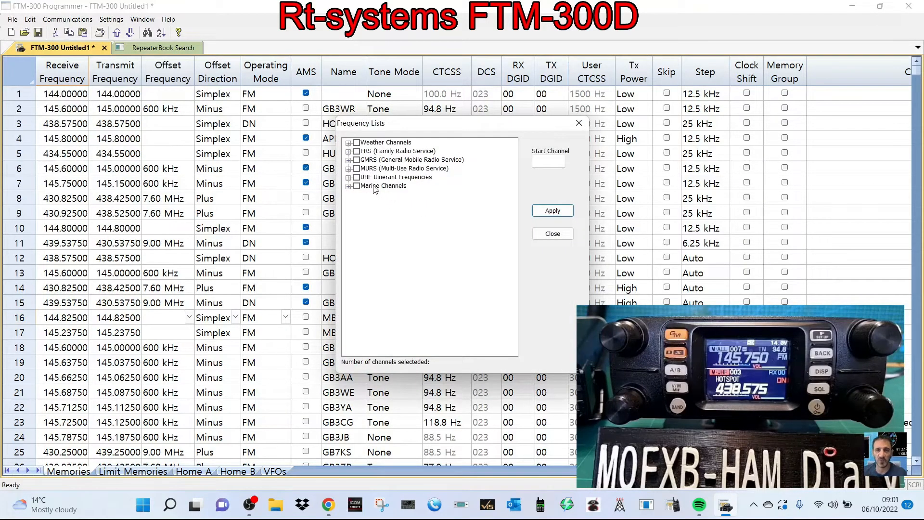
left_click(357, 177)
left_click(535, 213)
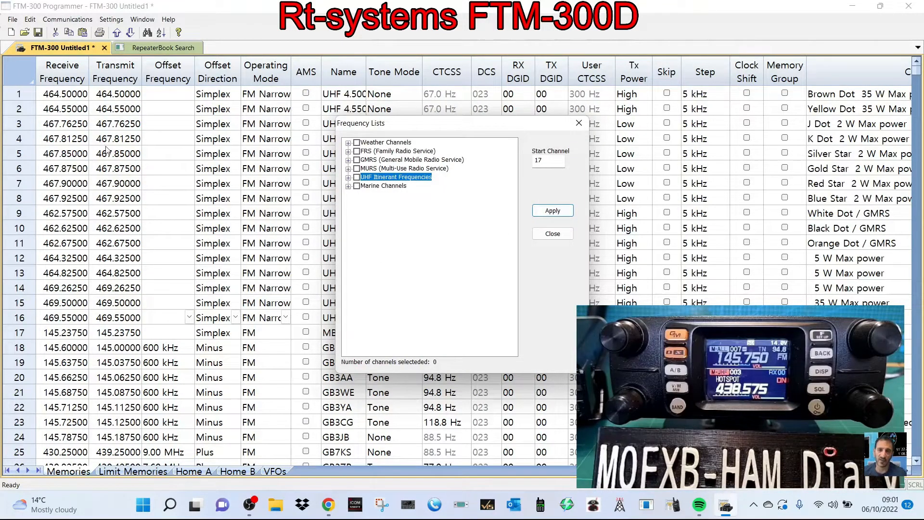
Add the Marine Channels frequency list to the memories, leaving the start channel blank.
left_click(357, 187)
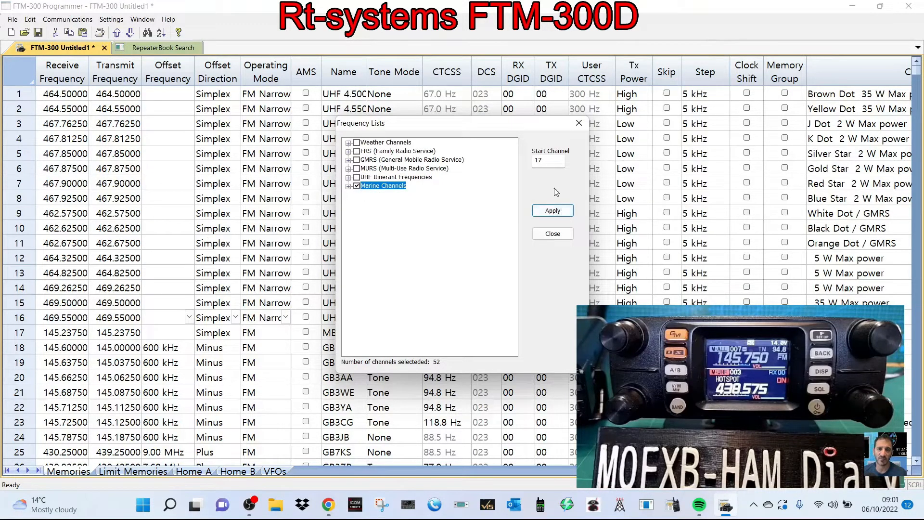
left_click(553, 234)
scroll(4, 359, "down", 12)
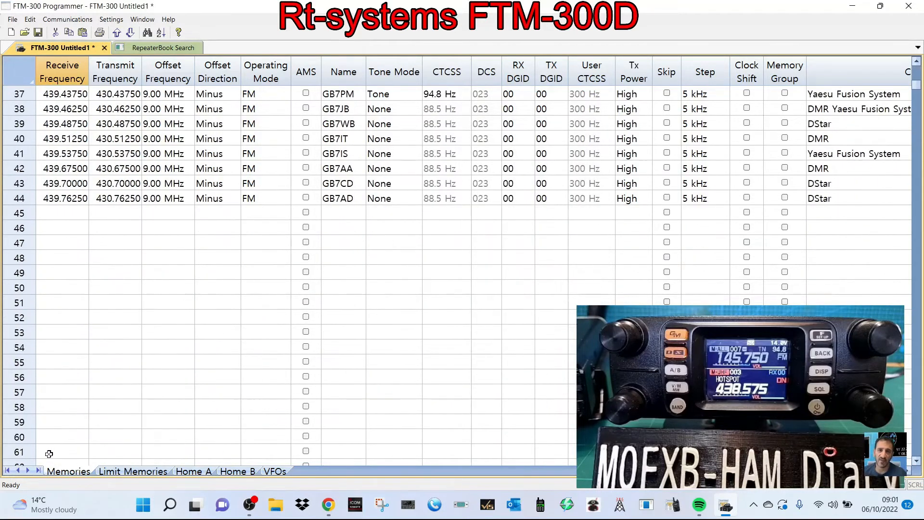
left_click(14, 214)
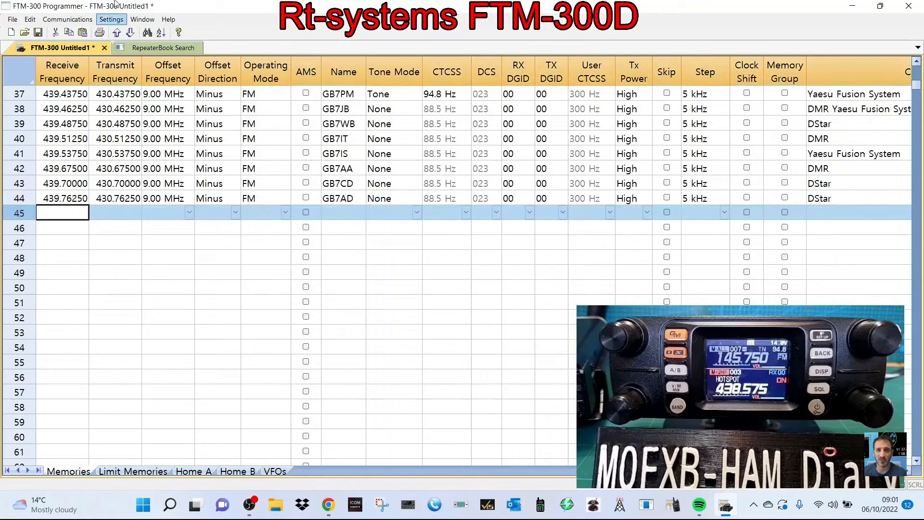
left_click(12, 19)
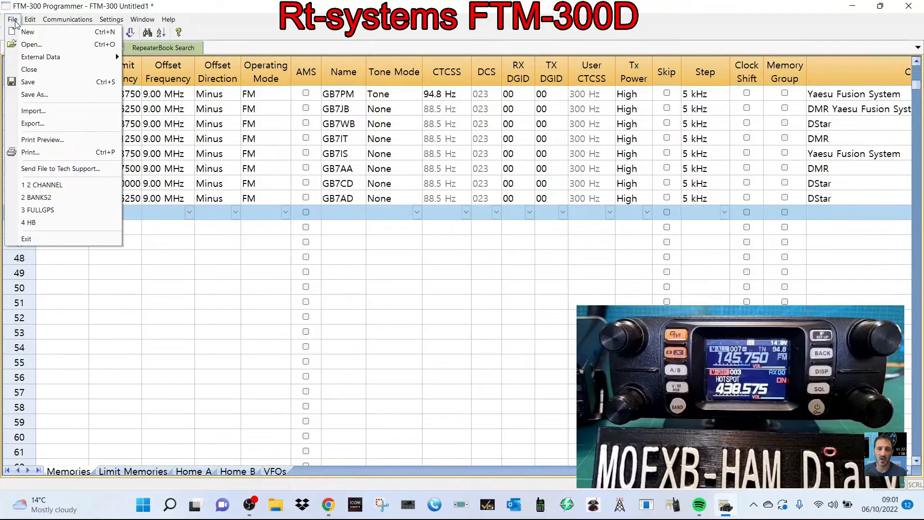
mouse_move(26, 58)
left_click(177, 97)
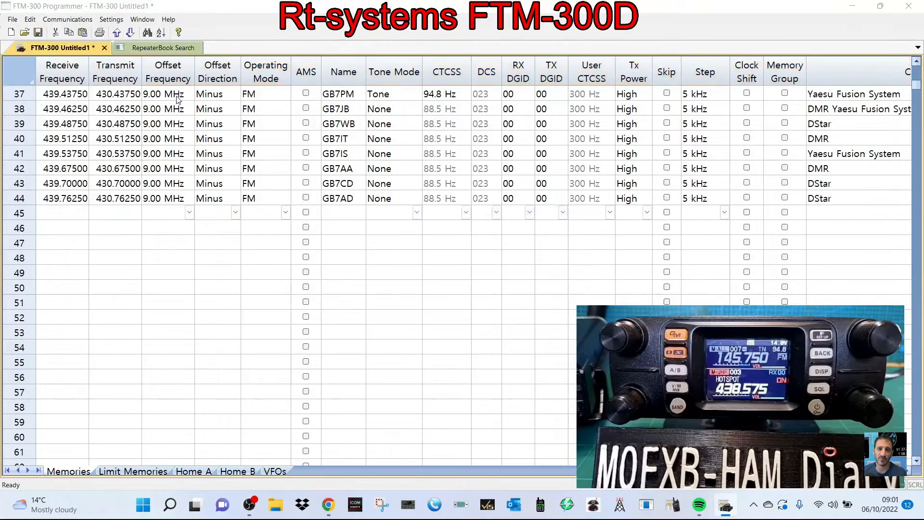
left_click(356, 186)
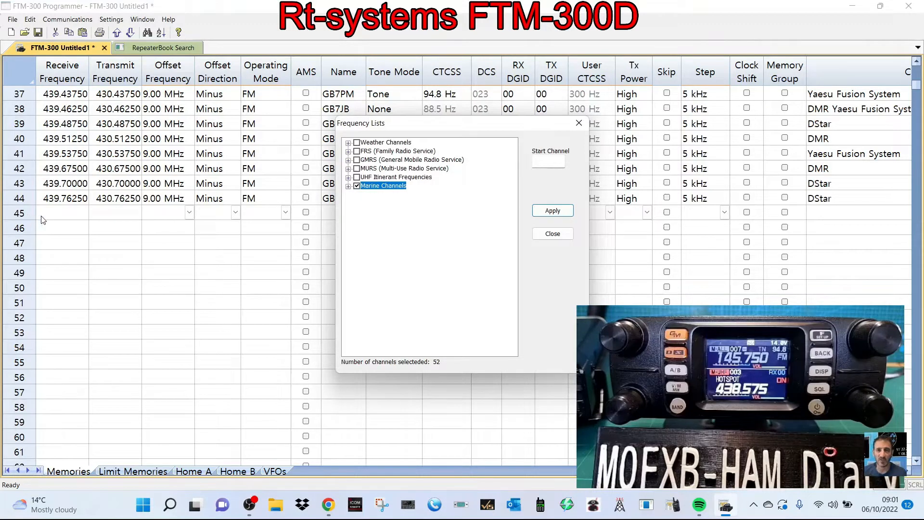
left_click(546, 212)
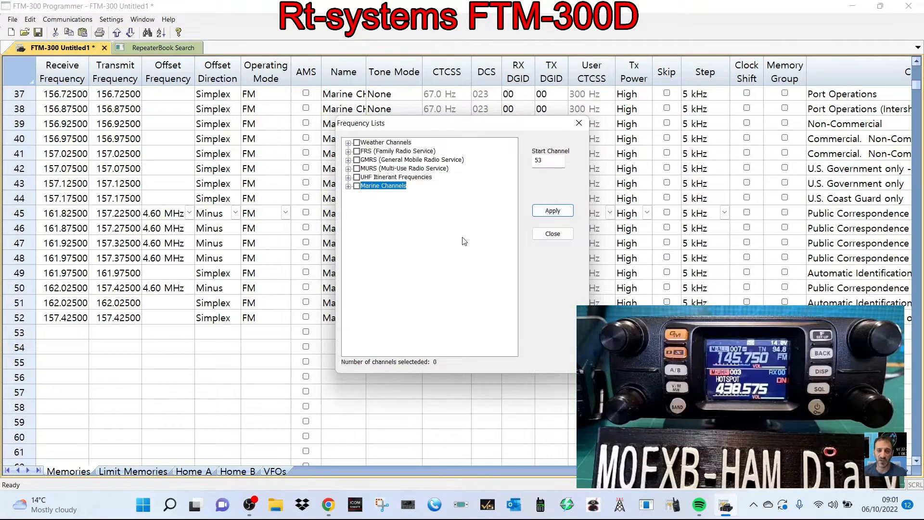
Add the GMRS (General Mobile Radio Service) frequency list to the memories starting at channel 53, and close the frequency lists.
left_click(357, 160)
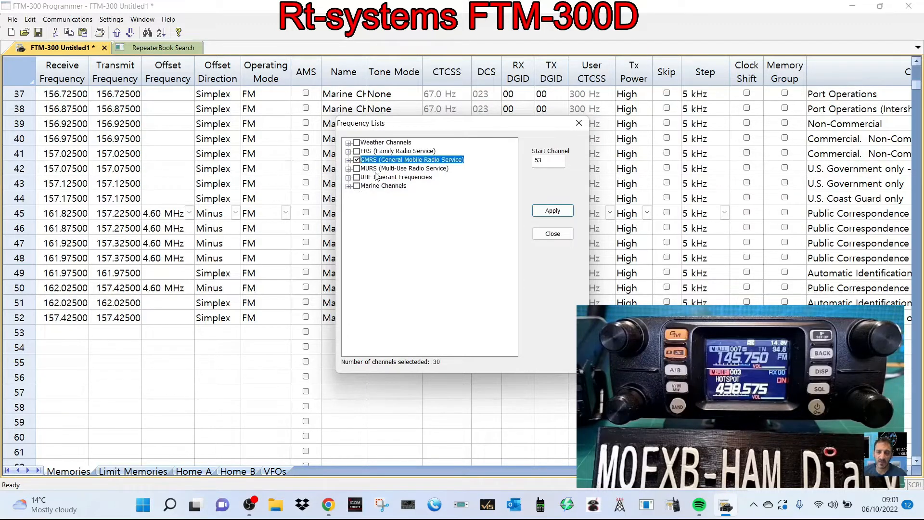
left_click(547, 212)
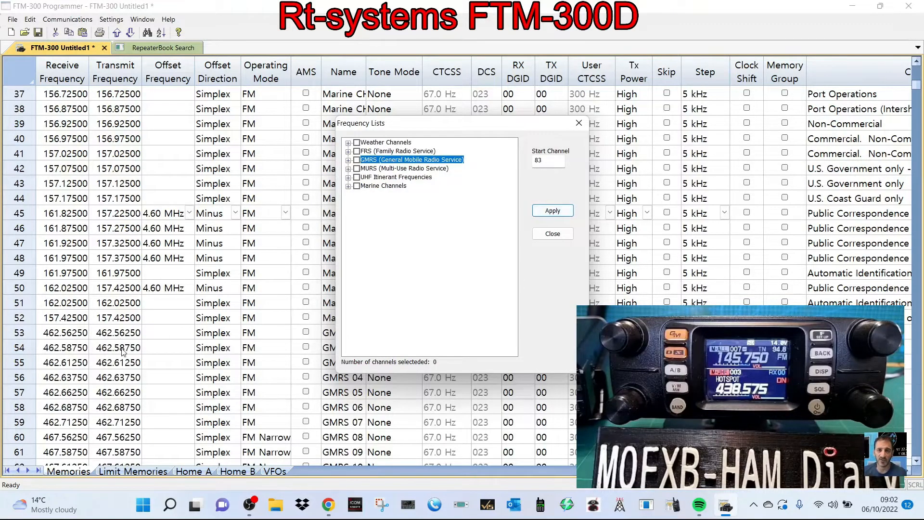
left_click(552, 234)
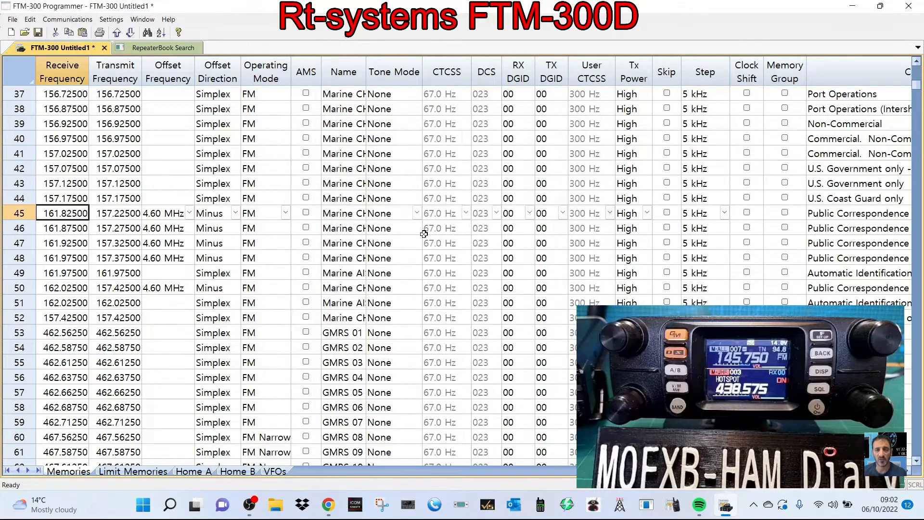
Review the imported marine and GMRS channels throughout the memories list.
scroll(419, 231, "down", 5)
scroll(318, 337, "up", 7)
scroll(296, 296, "up", 10)
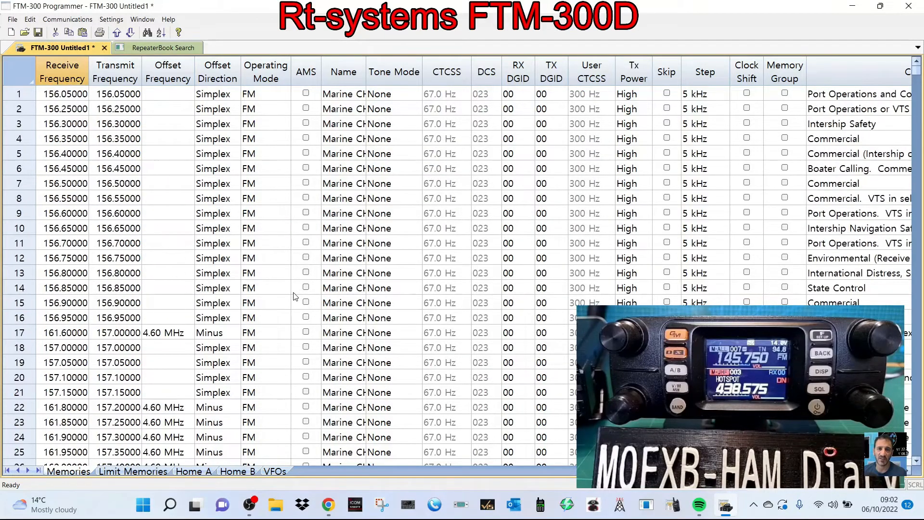
scroll(296, 296, "down", 20)
scroll(289, 294, "up", 9)
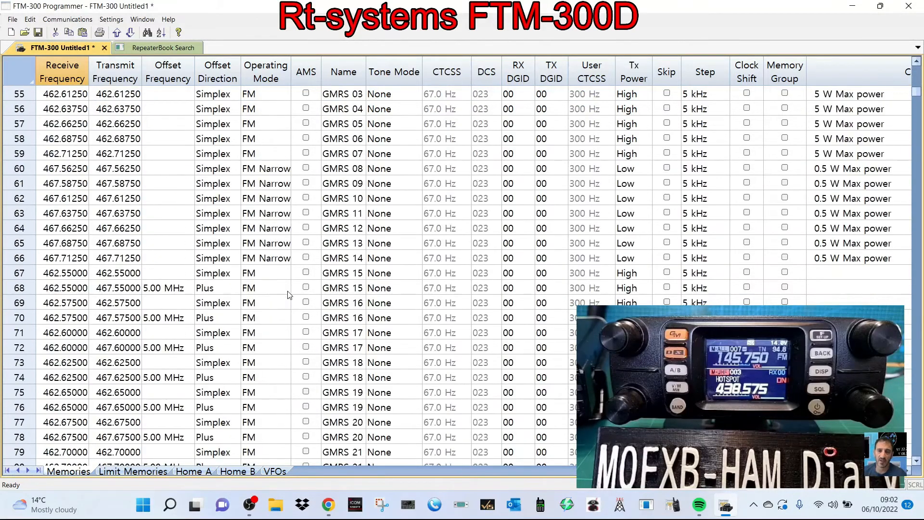
scroll(290, 294, "up", 18)
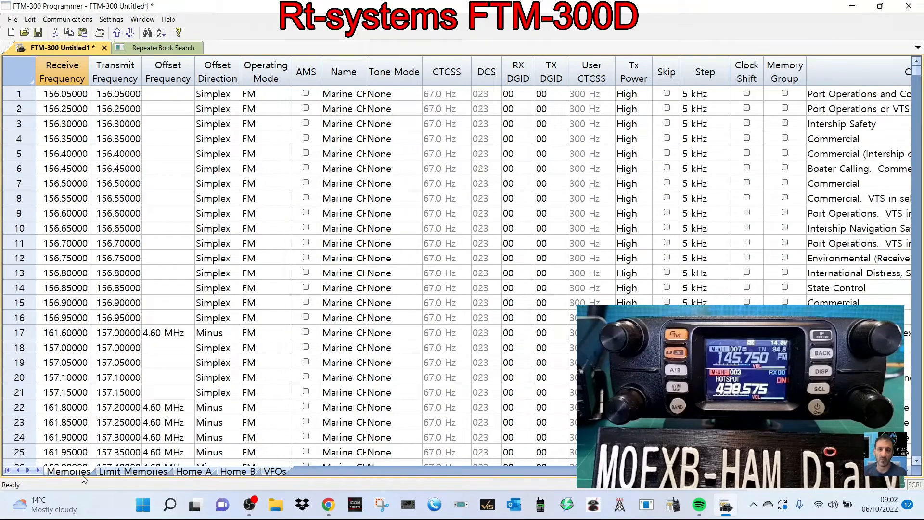
Send the programmed memory data to the FTM-300 radio, starting the transfer once the radio is in clone receive mode.
left_click(68, 20)
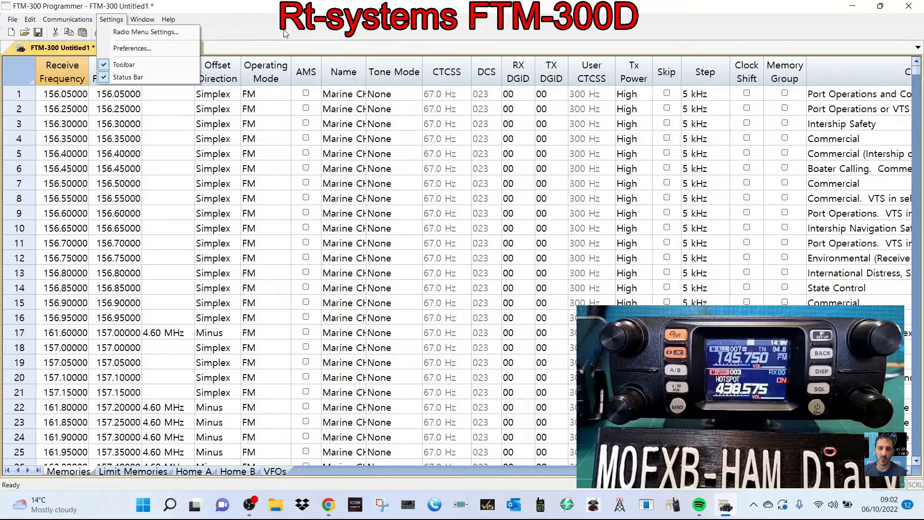
left_click(73, 46)
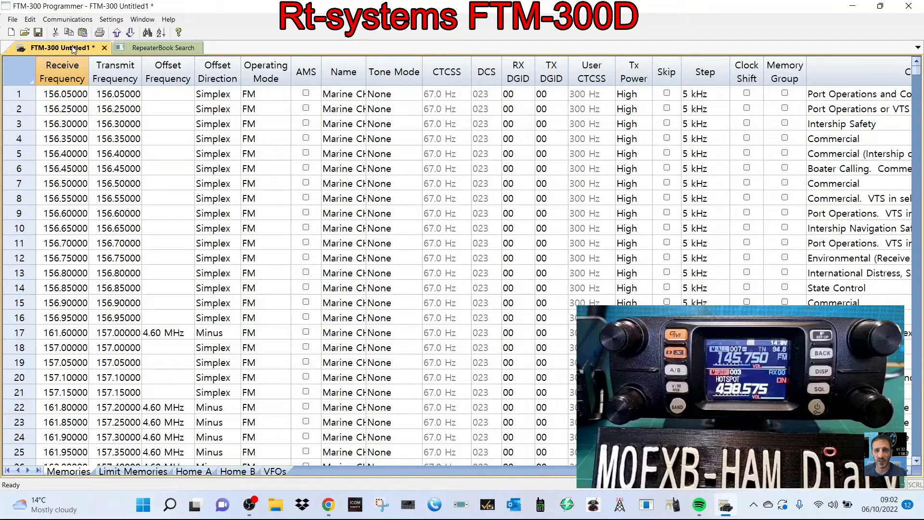
left_click(65, 20)
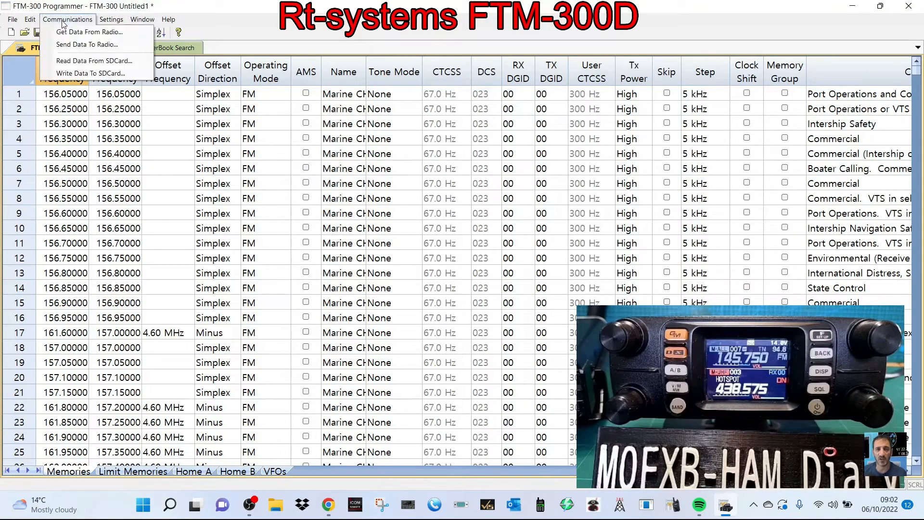
left_click(76, 45)
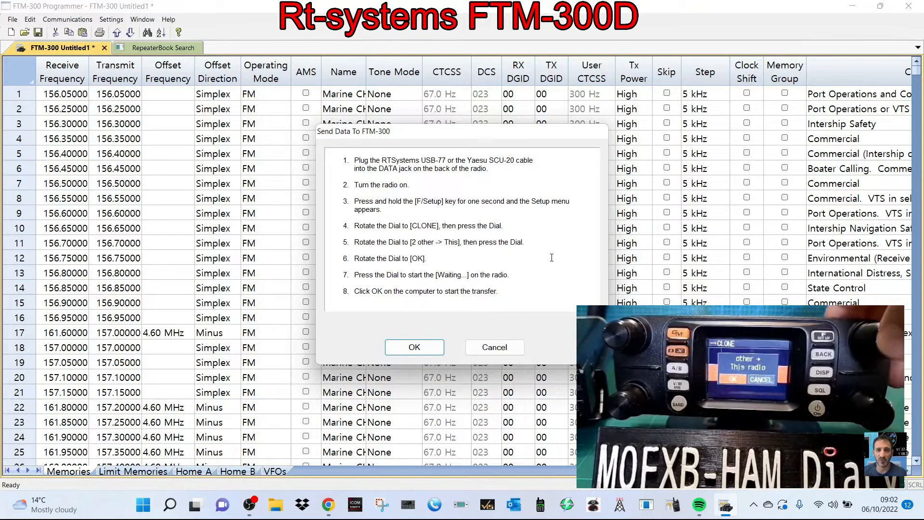
left_click(403, 351)
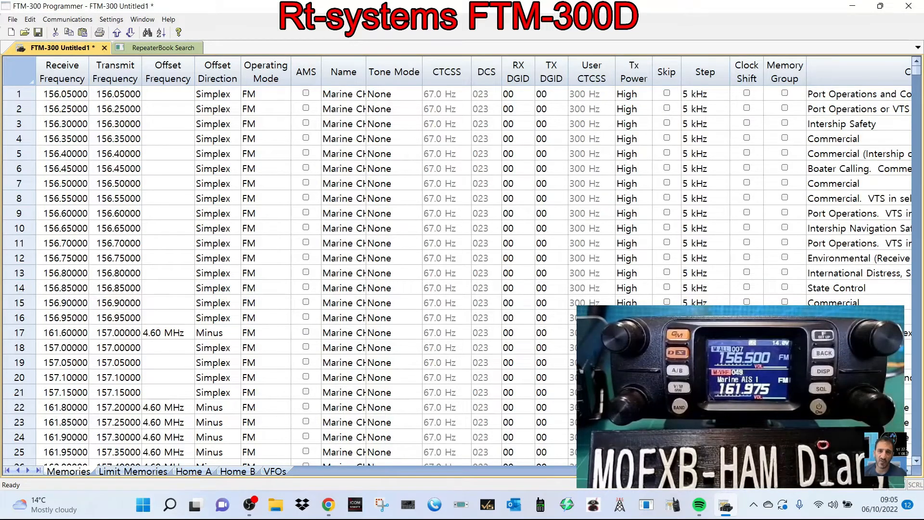
left_click(10, 19)
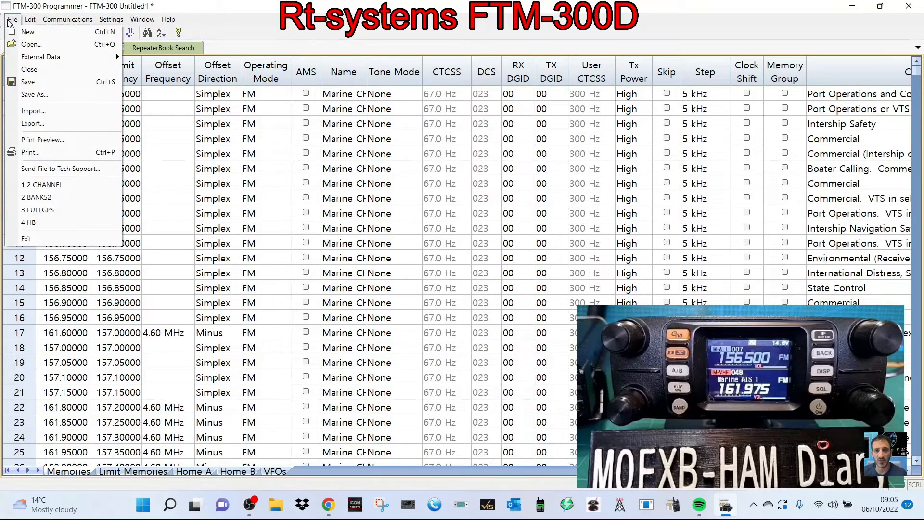
left_click(26, 119)
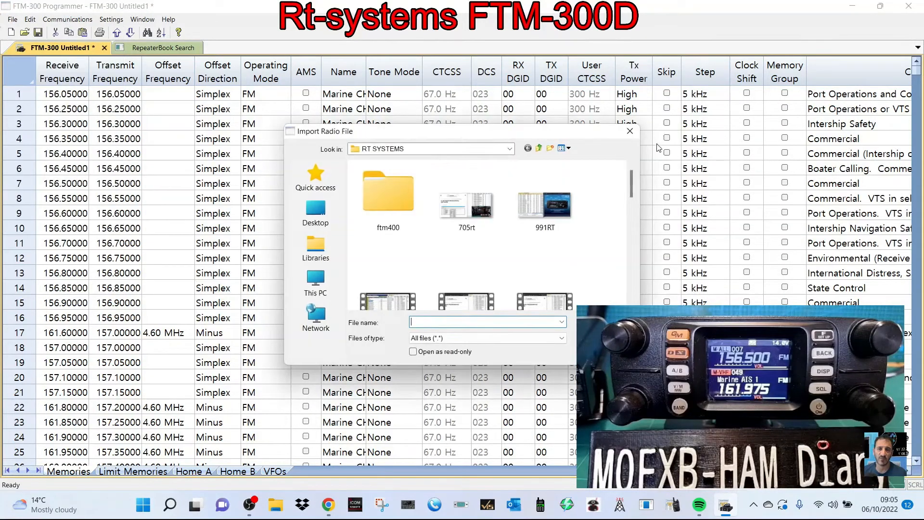
left_click(629, 132)
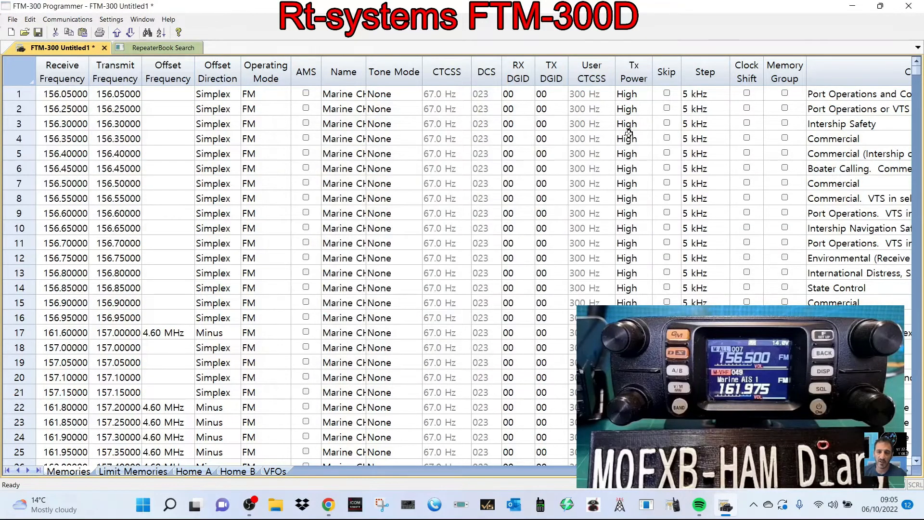
Export the radio file to the Desktop as a tab-delimited file named FILE300.
left_click(12, 19)
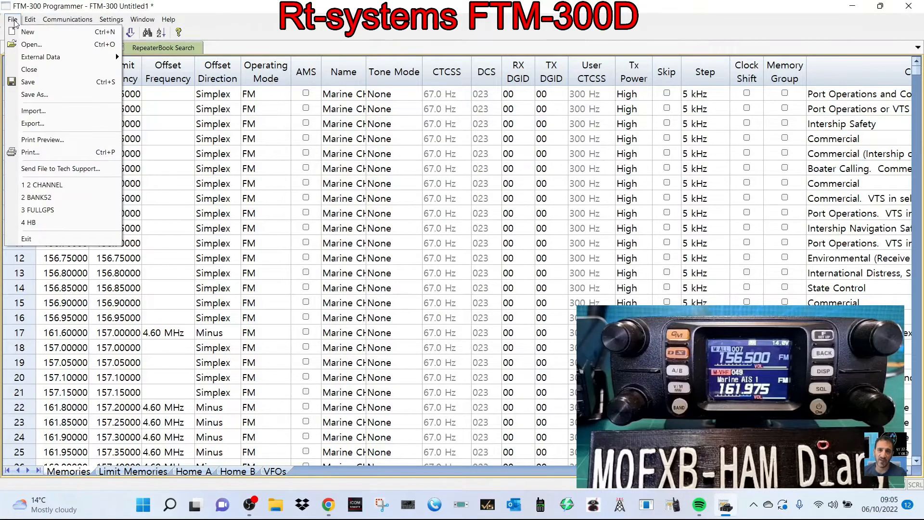
left_click(32, 123)
scroll(553, 251, "down", 10)
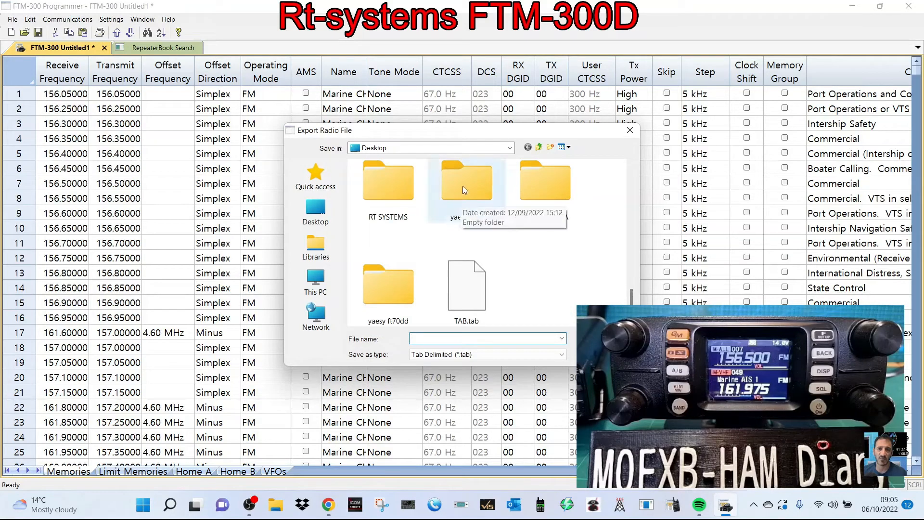
left_click(464, 179)
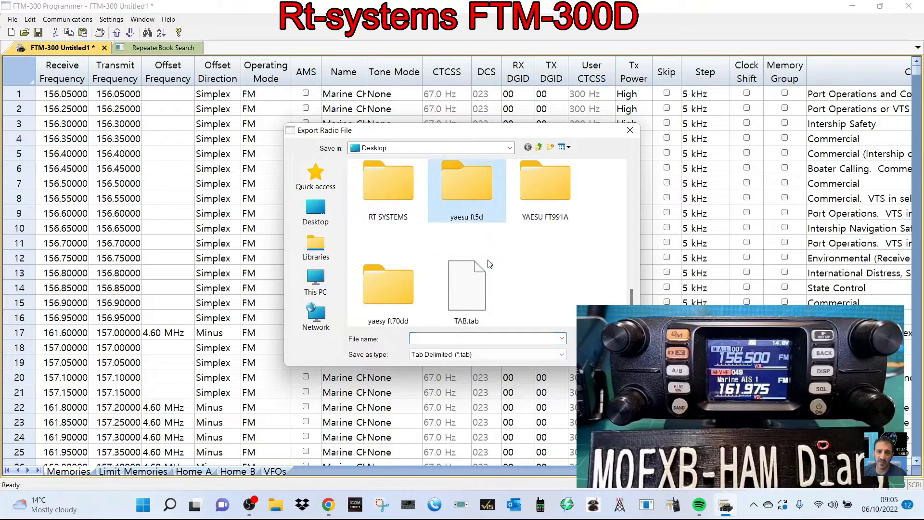
left_click(432, 336)
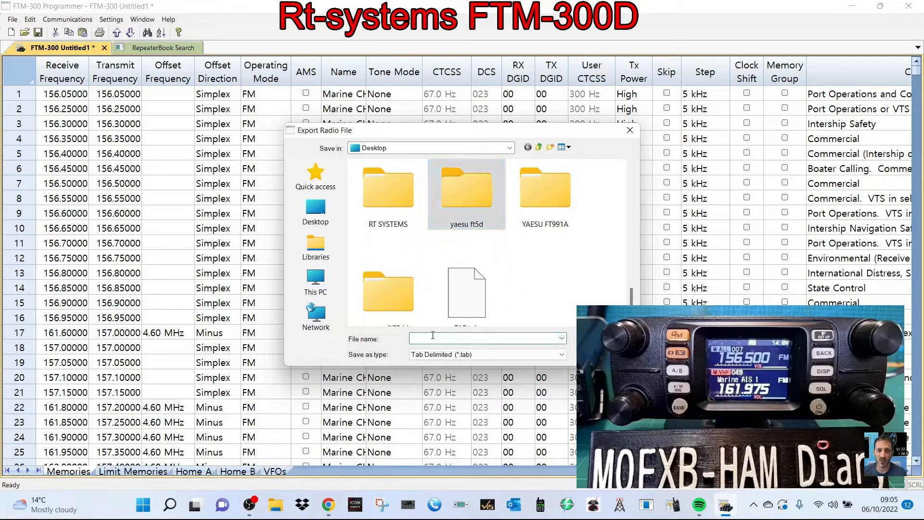
type("Fl")
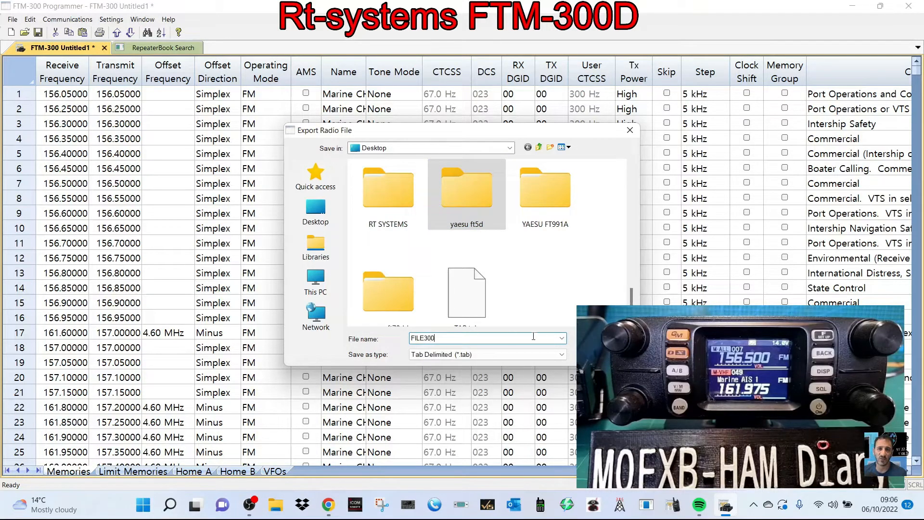
key("Return")
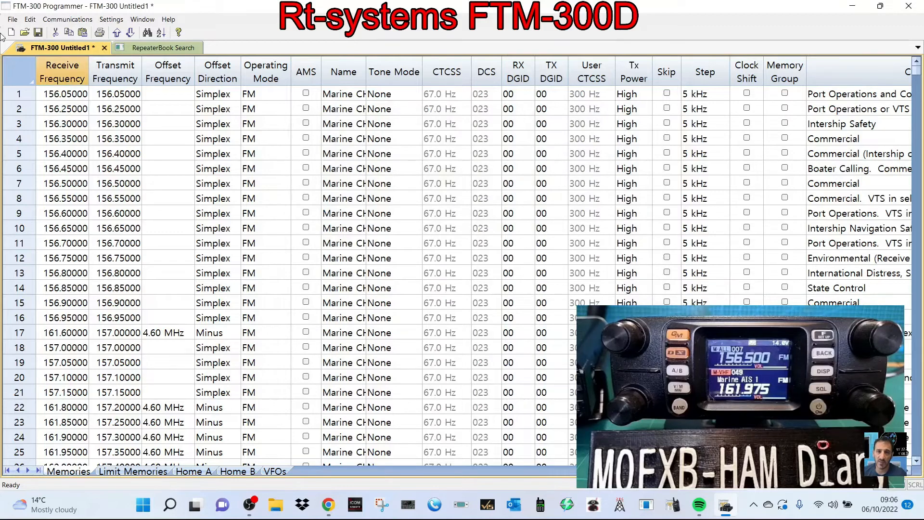
Browse the RT SYSTEMS folder for a radio file to import, and close the import dialog without choosing one.
left_click(13, 19)
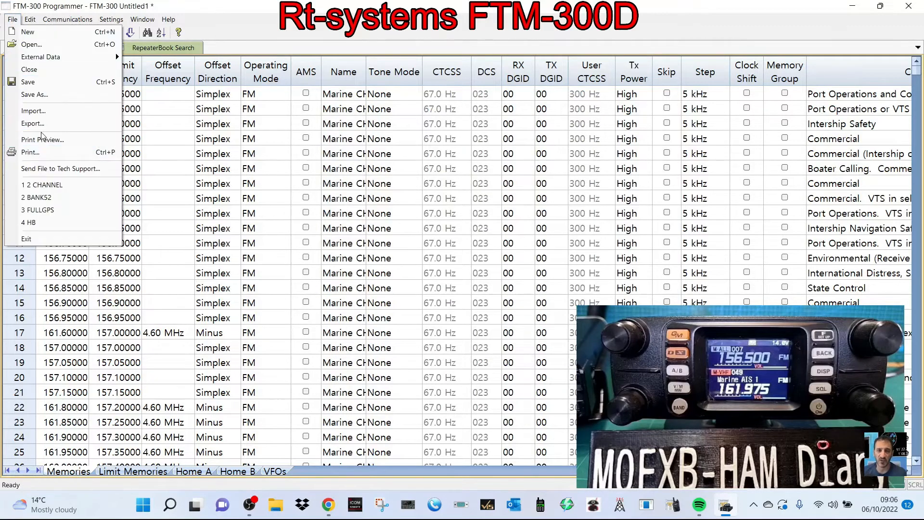
left_click(39, 113)
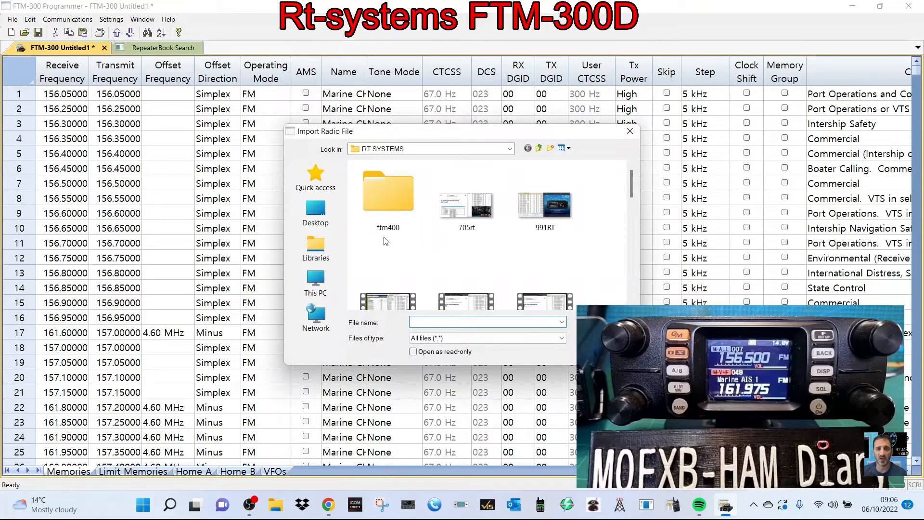
scroll(549, 235, "down", 10)
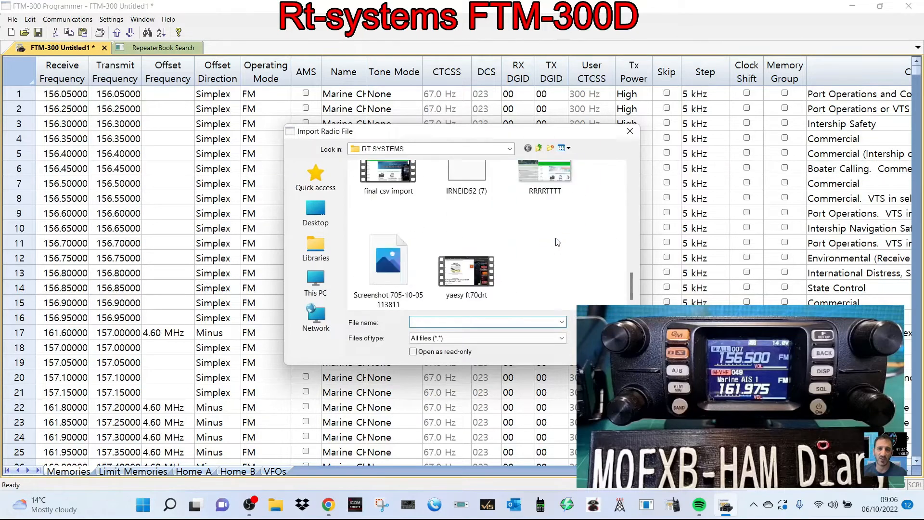
scroll(557, 243, "up", 10)
scroll(559, 244, "down", 2)
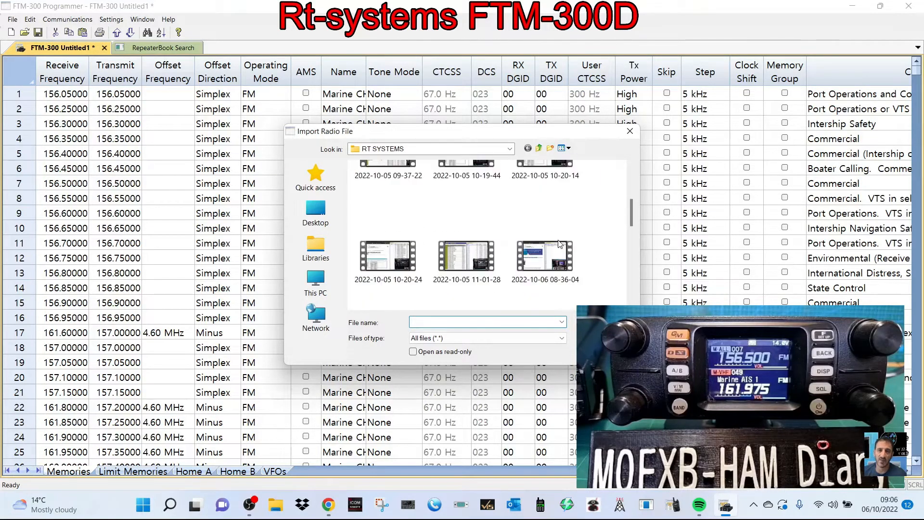
scroll(560, 244, "down", 5)
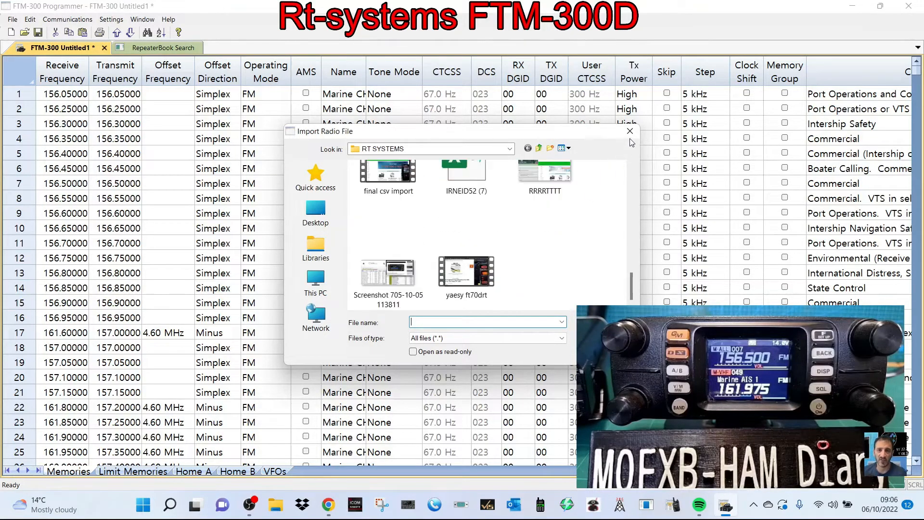
left_click(629, 131)
left_click(12, 20)
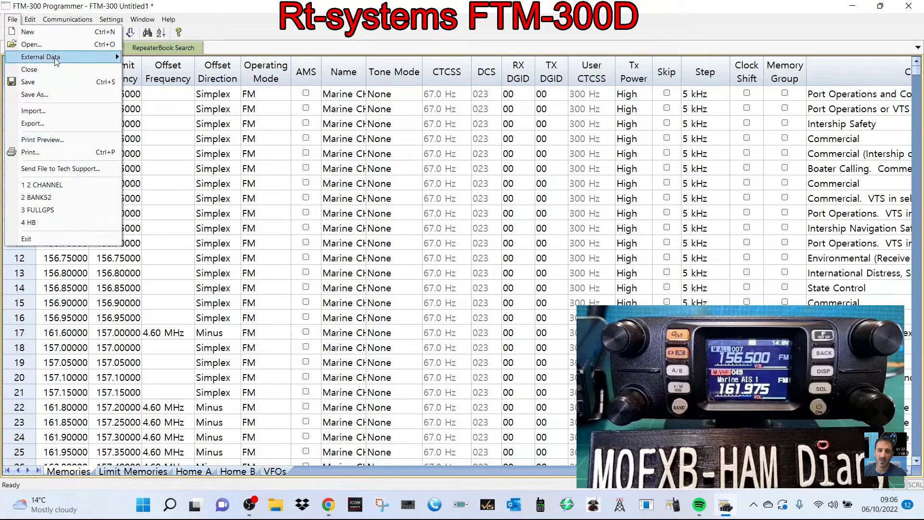
mouse_move(118, 20)
left_click(269, 22)
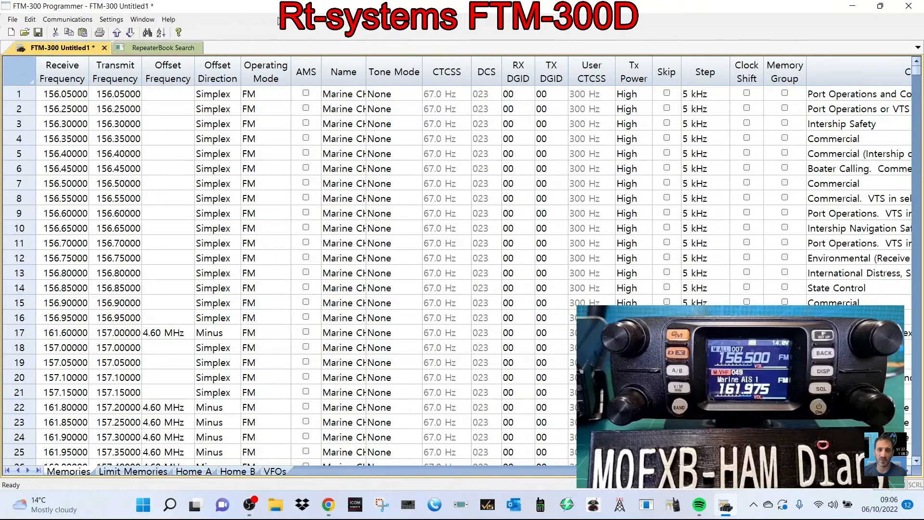
left_click(31, 20)
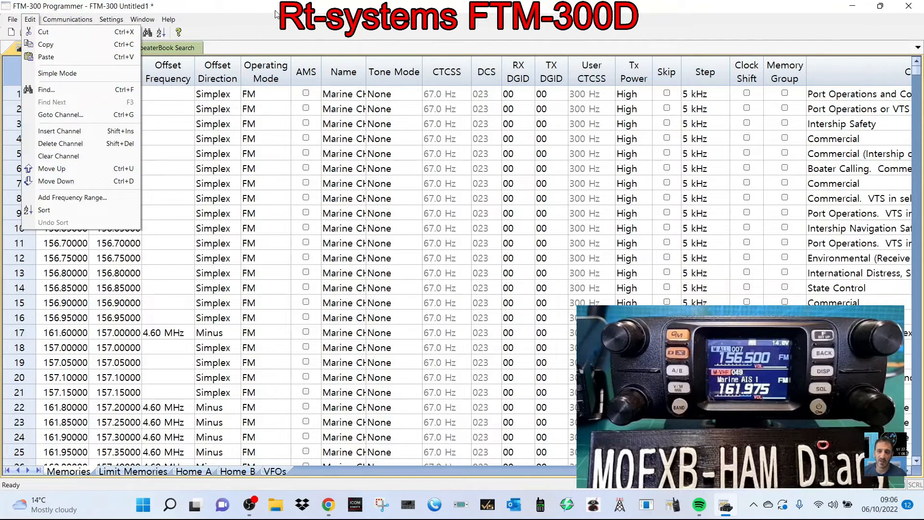
left_click(59, 19)
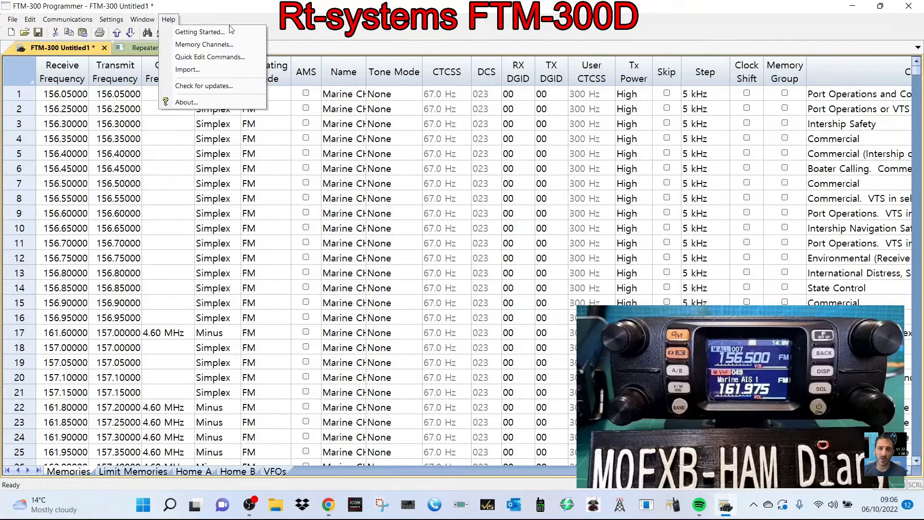
left_click(269, 20)
left_click(109, 20)
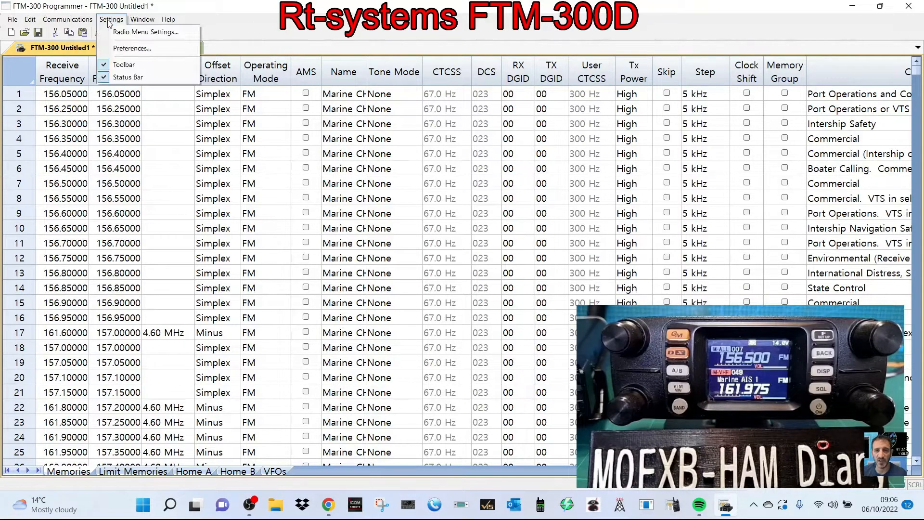
mouse_move(105, 21)
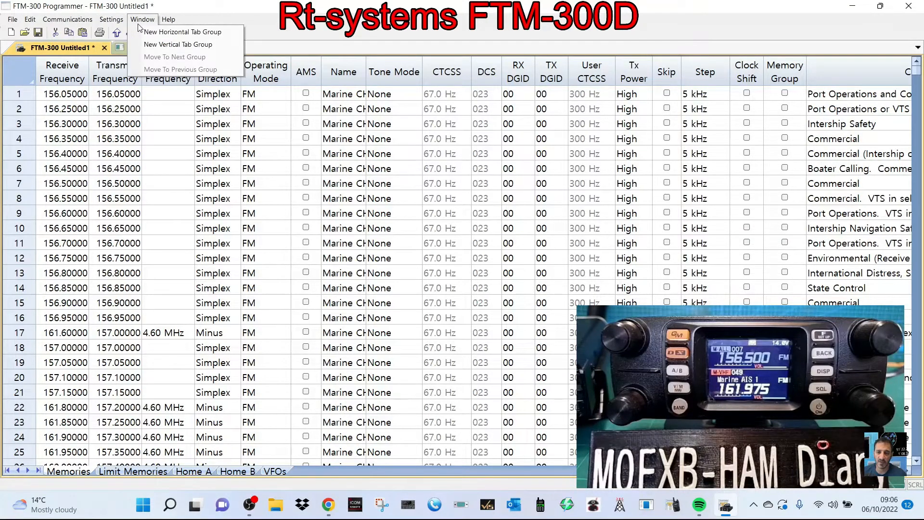
mouse_move(182, 27)
left_click(404, 33)
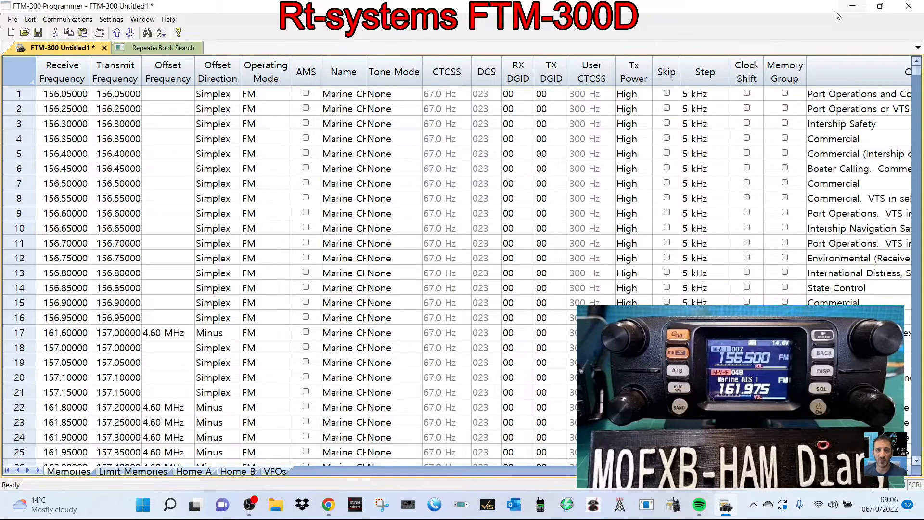
Restore the programmer window to its smaller size beside the browser and look through the open RT Systems and programming cable web pages.
left_click(880, 6)
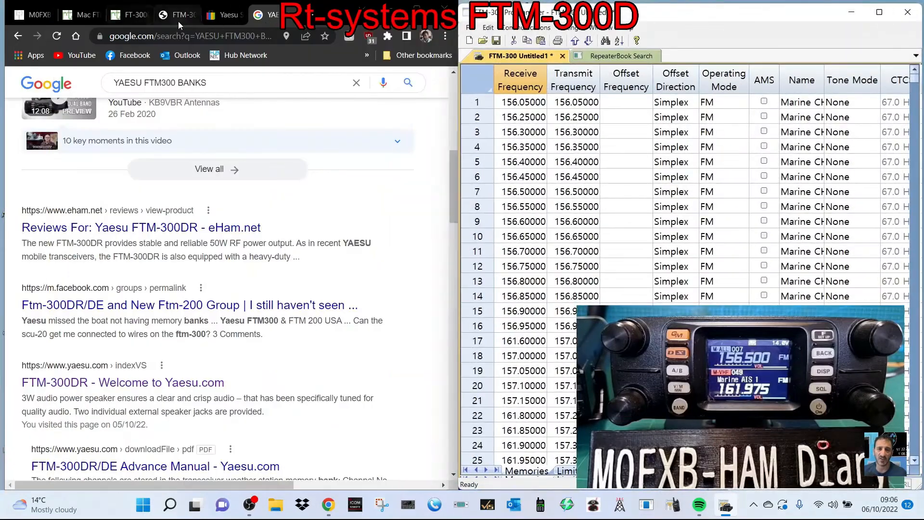
left_click(178, 21)
left_click(129, 15)
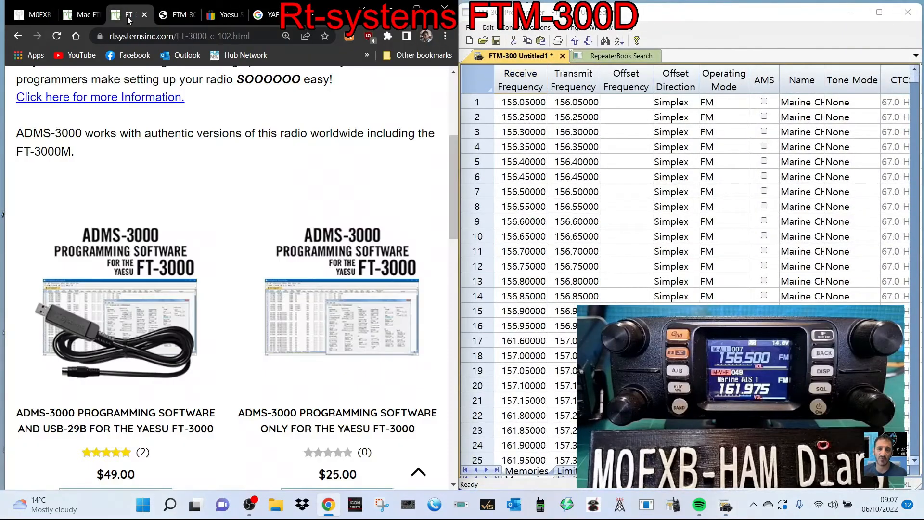
left_click(80, 19)
left_click(181, 21)
left_click(232, 16)
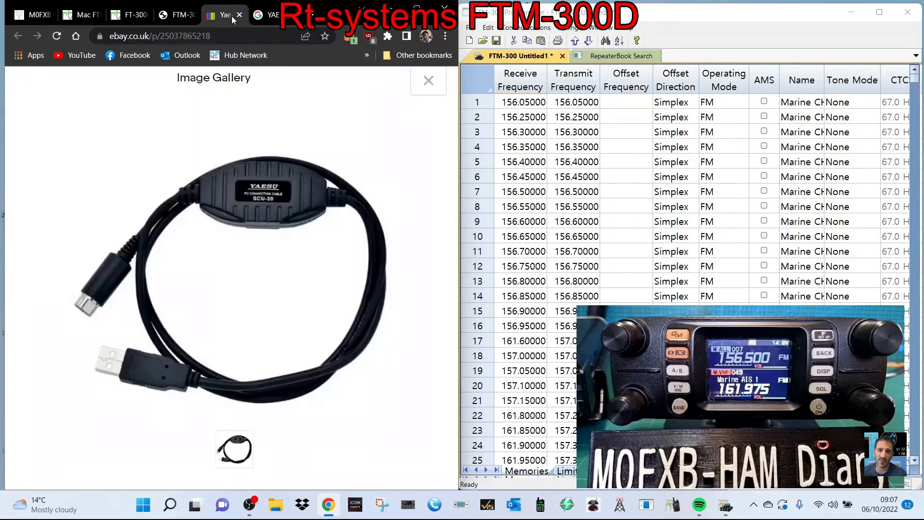
left_click(277, 16)
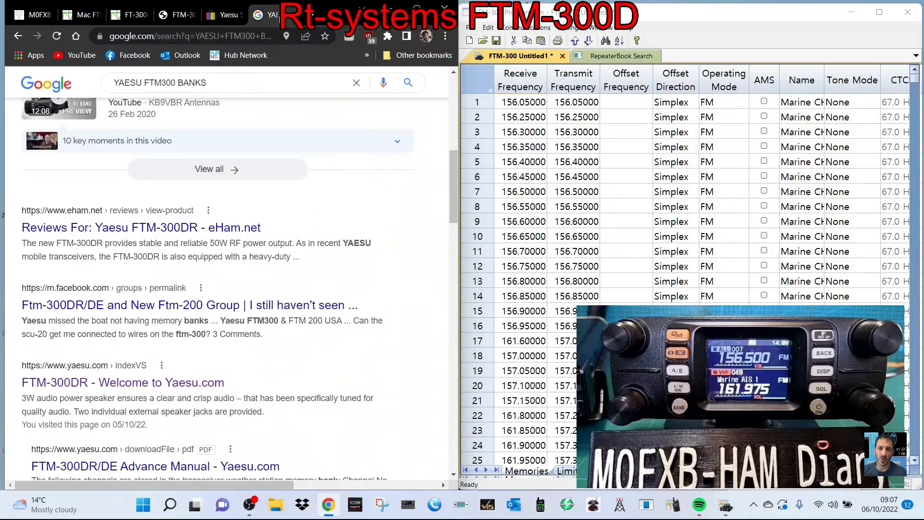
Search the web for YAESU FTM300 BANKS and open the FTM-300DR product page on Yaesu.com.
left_click(168, 36)
type("YA")
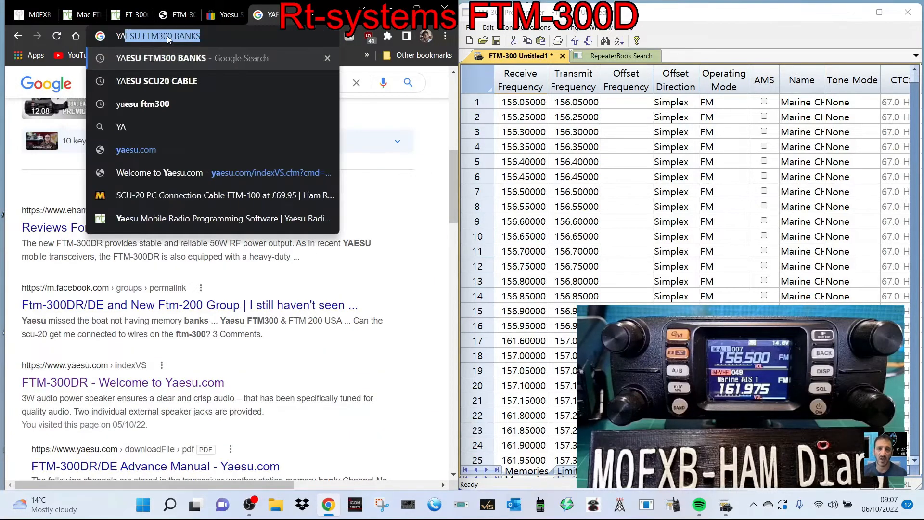
type("ESU FTM30")
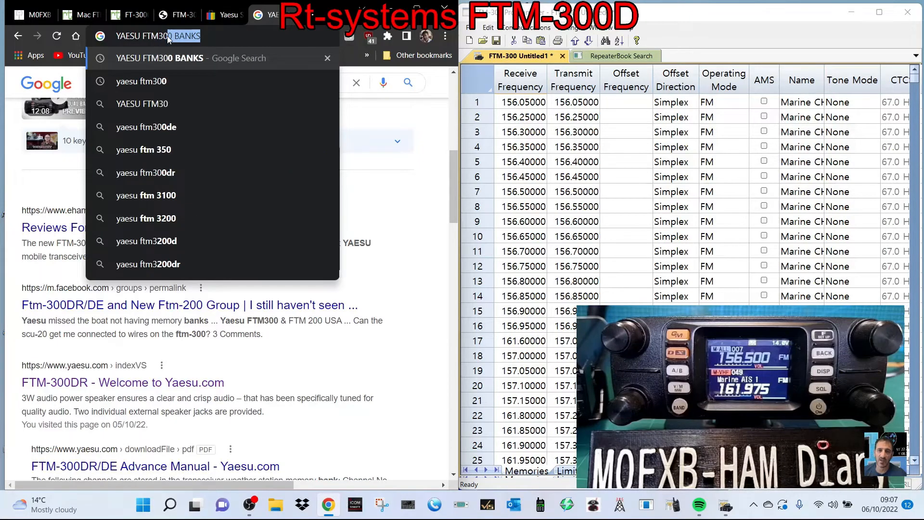
key("Return")
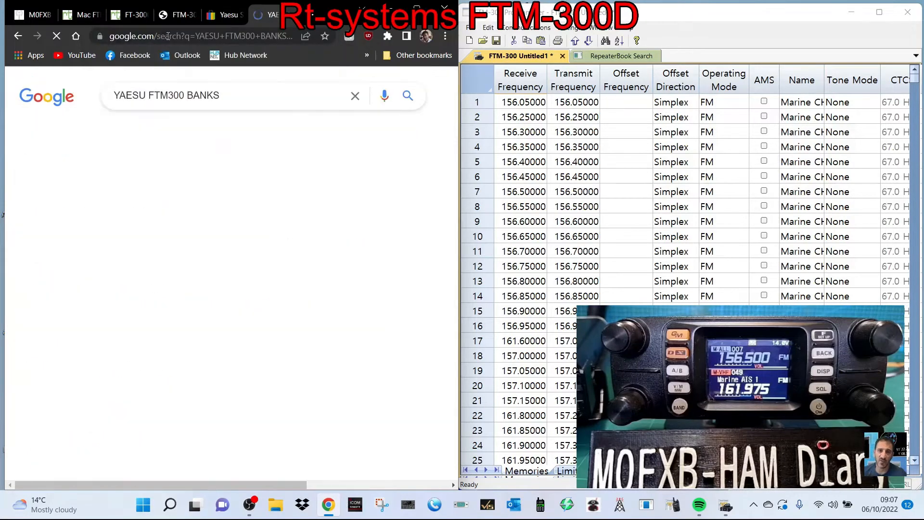
scroll(255, 317, "down", 8)
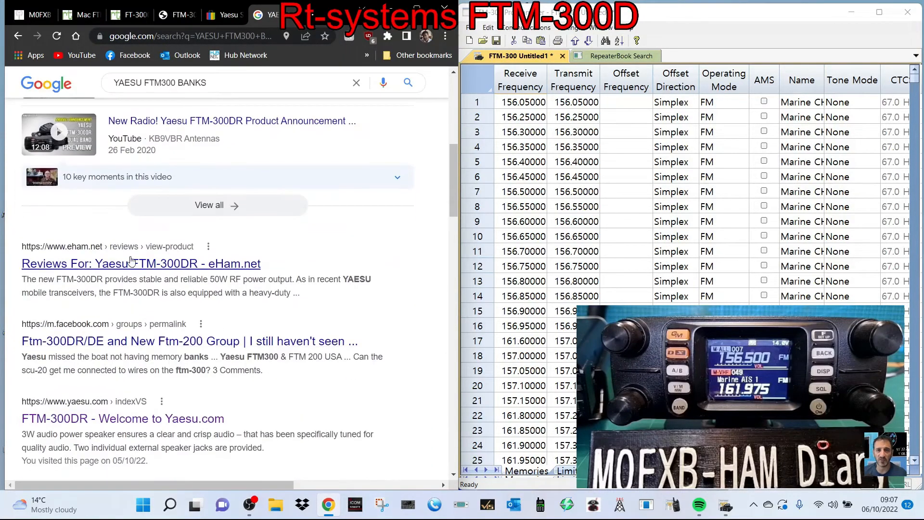
key("alt+Left")
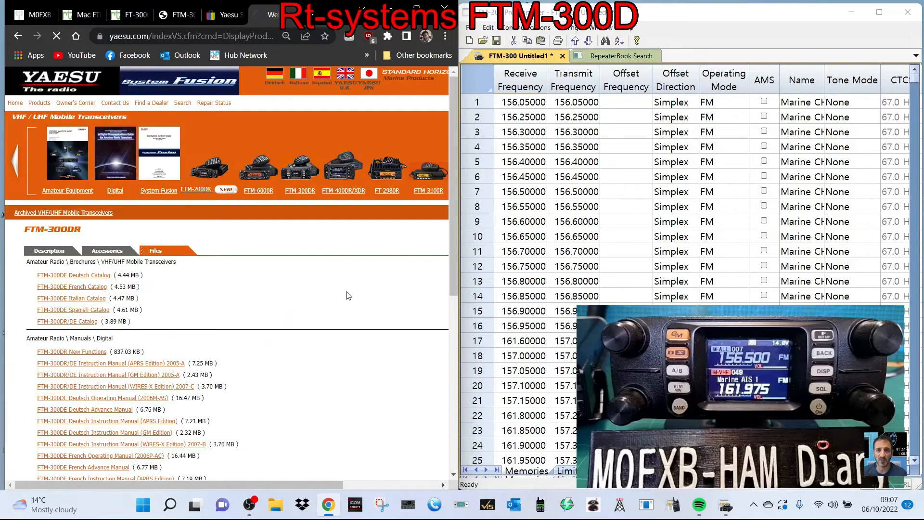
key("alt+Left")
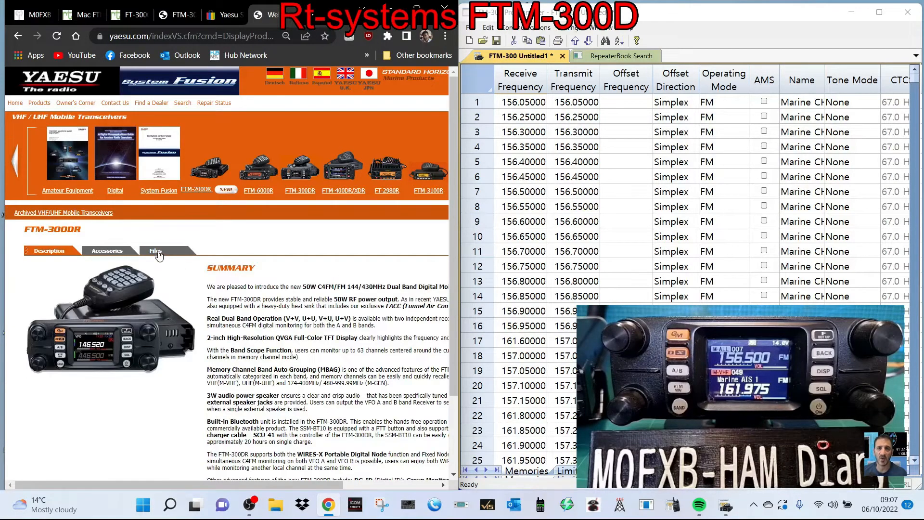
Download the FTM-300DR/FTM-300DE Programming Software ADMS-12 (Ver.1.0.0.0) from the product's files.
left_click(157, 252)
scroll(198, 347, "down", 10)
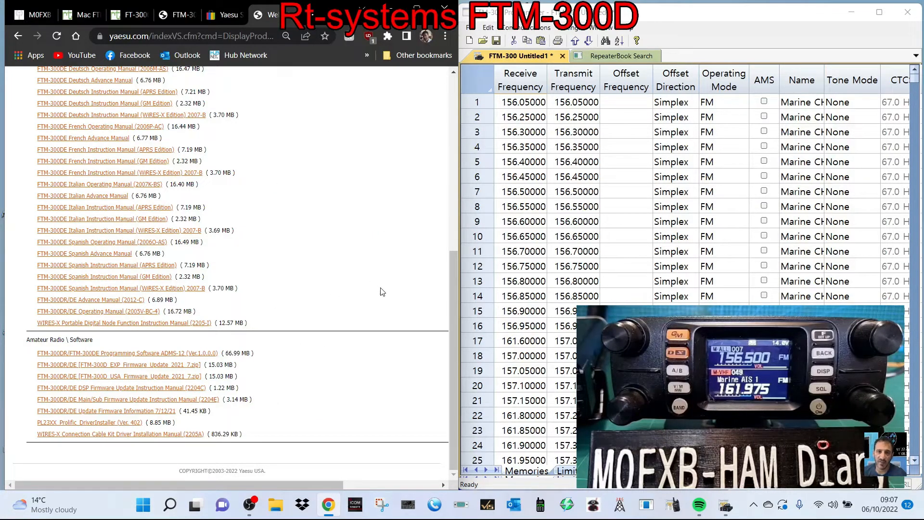
scroll(382, 292, "up", 6)
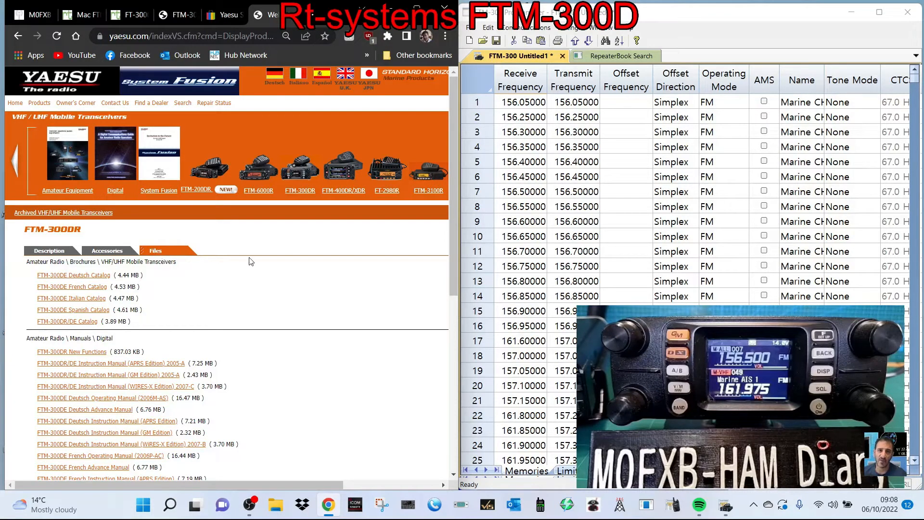
mouse_move(745, 13)
left_mouse_down()
mouse_move(732, 12)
mouse_move(757, 11)
mouse_move(747, 12)
left_mouse_up()
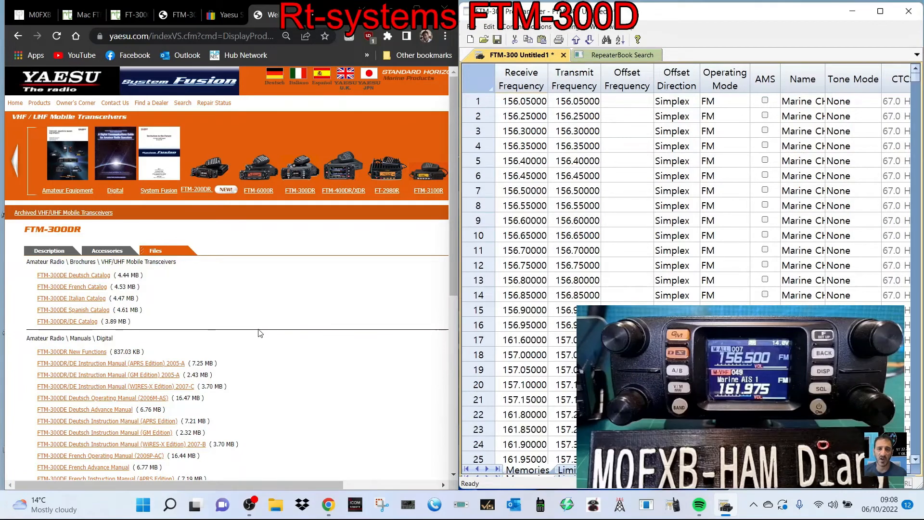
scroll(260, 333, "down", 7)
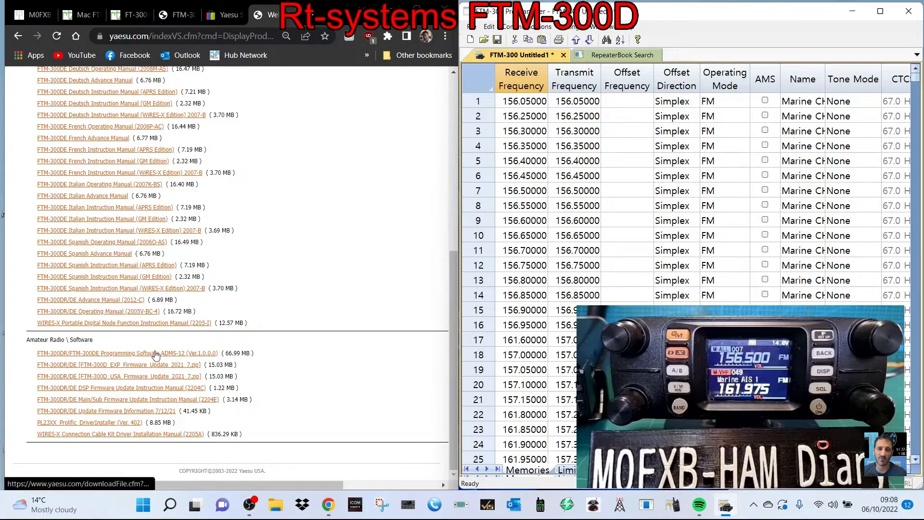
left_click(155, 355)
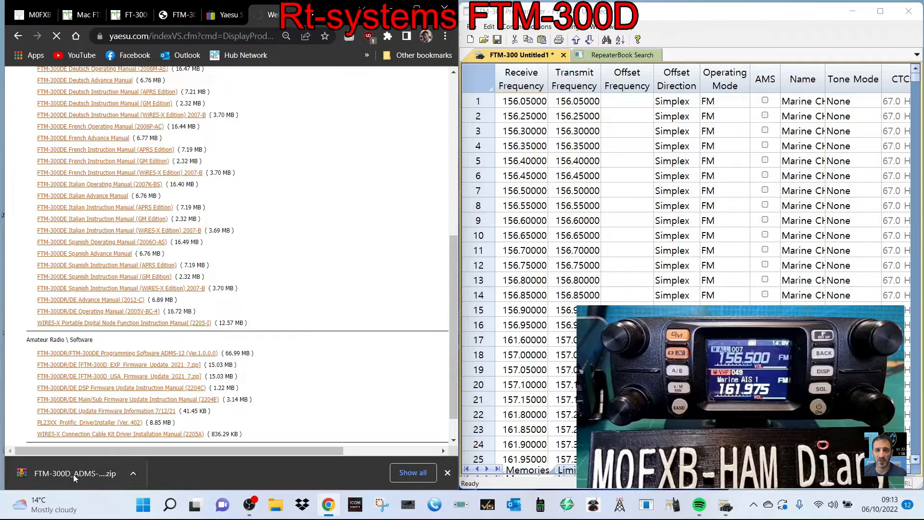
Open the downloaded FTM-300D_ADMS-12_ENG.zip archive, dismiss the WinRAR licence reminder and run setup.exe.
left_click(74, 475)
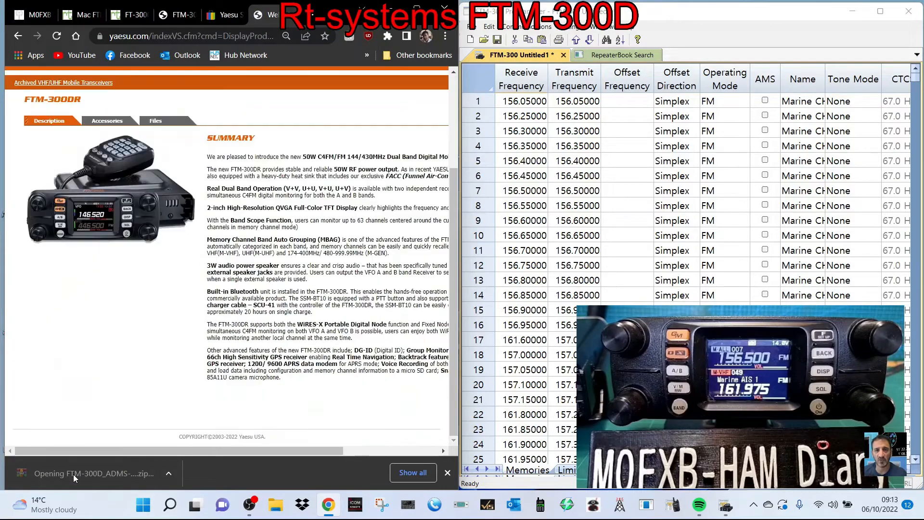
left_click(92, 219)
double_click(91, 218)
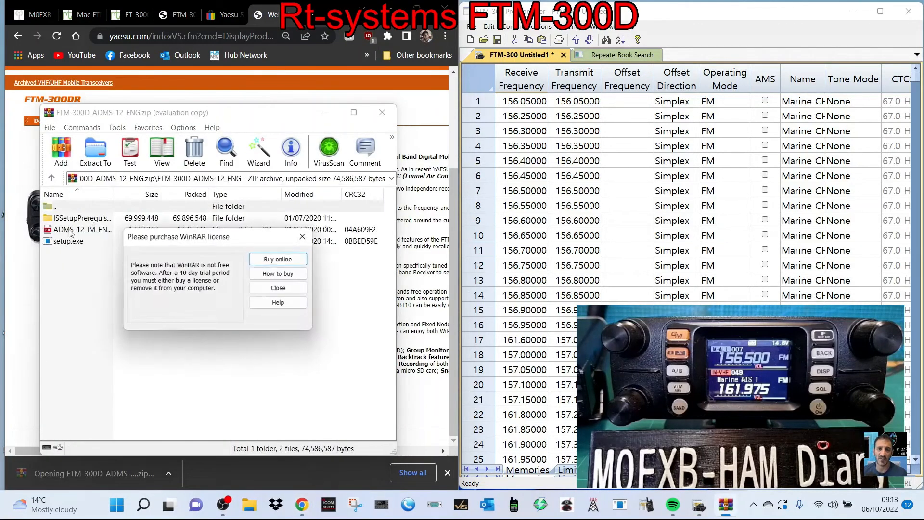
left_click(304, 232)
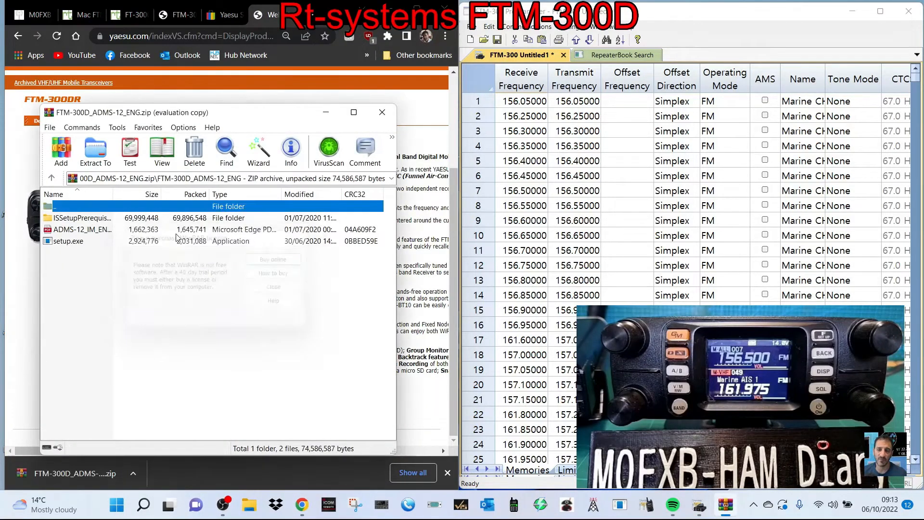
left_click(69, 243)
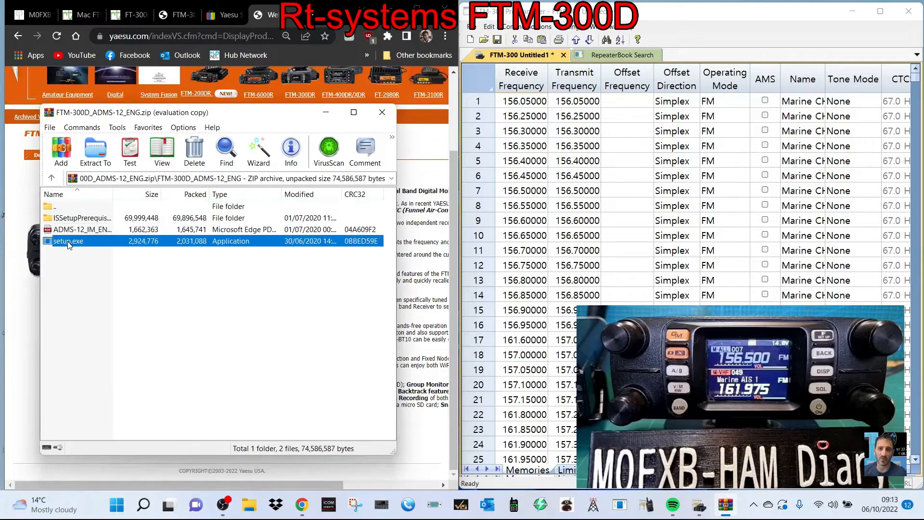
double_click(70, 243)
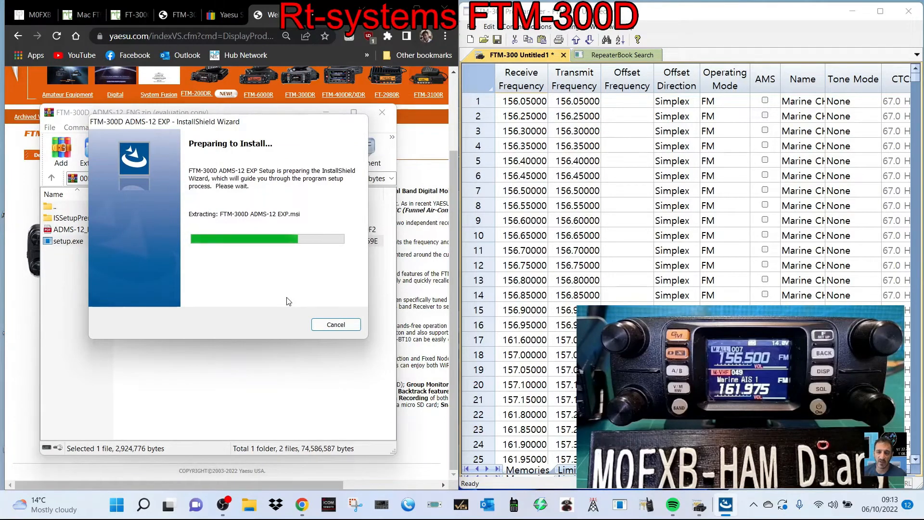
Install FTM-300D ADMS-12 EXP into the default Yaesu Musen program folder.
left_click_drag(521, 143, 304, 133)
left_click(301, 332)
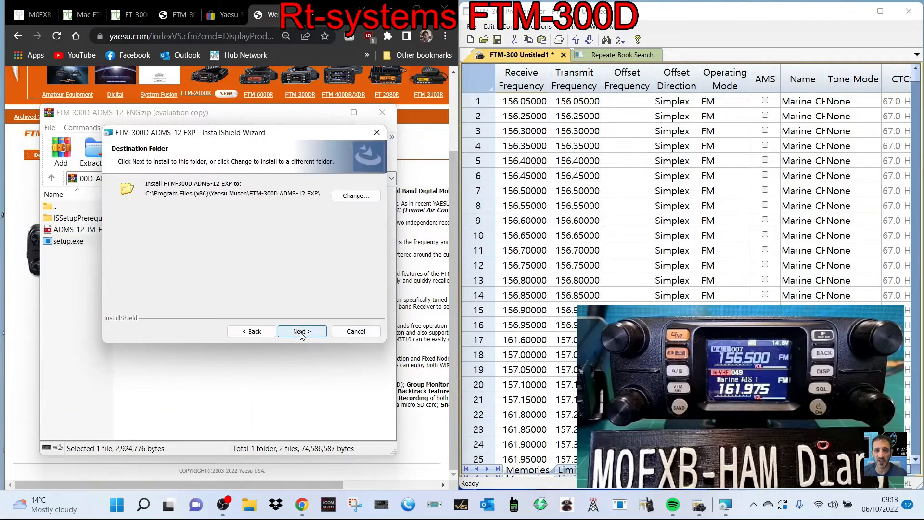
left_click(301, 332)
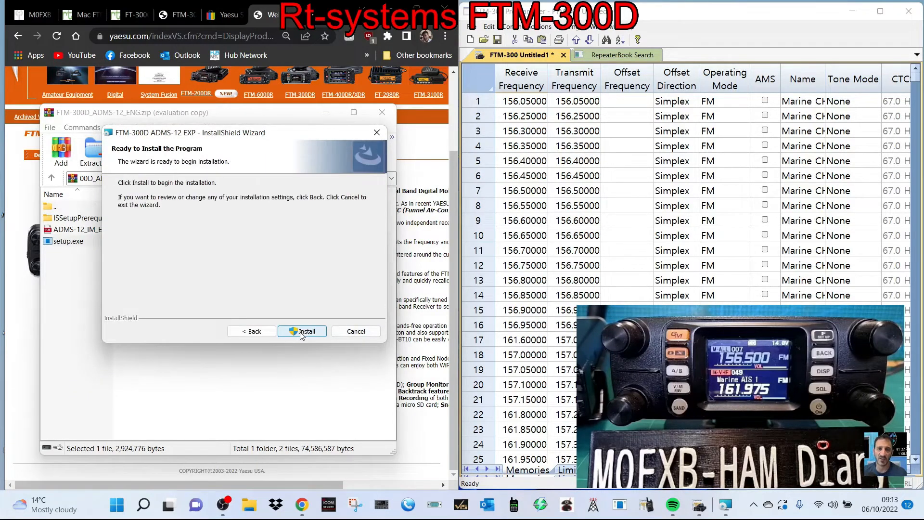
left_click(302, 333)
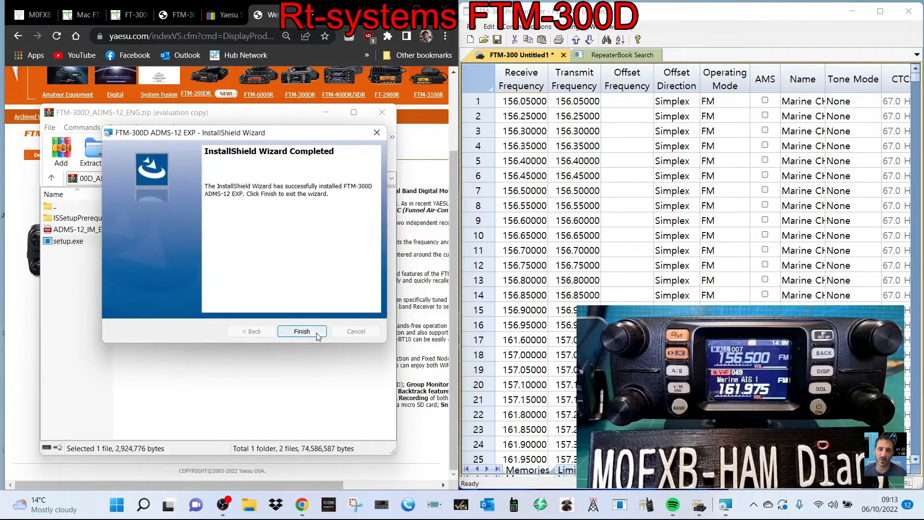
Close the finished installation wizard, launch FTM-300D ADMS-12 EXP and close the setup archive.
left_click(301, 333)
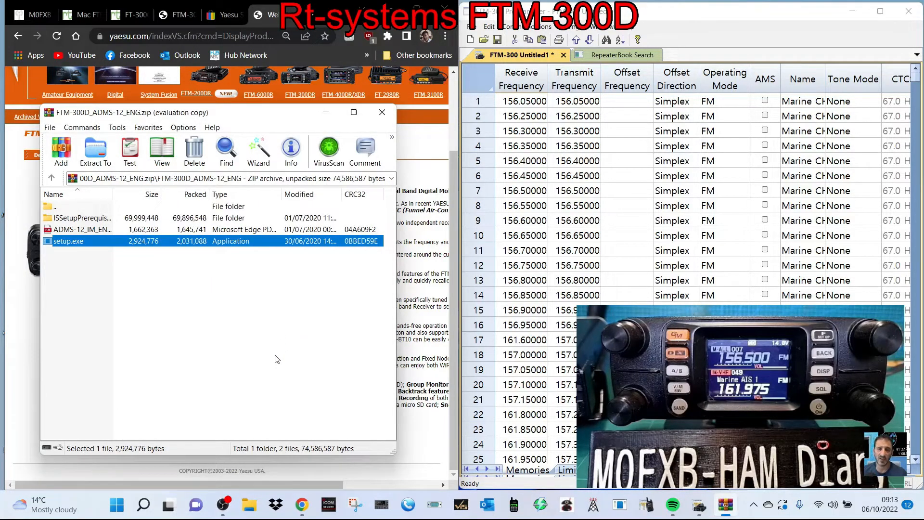
left_click(121, 504)
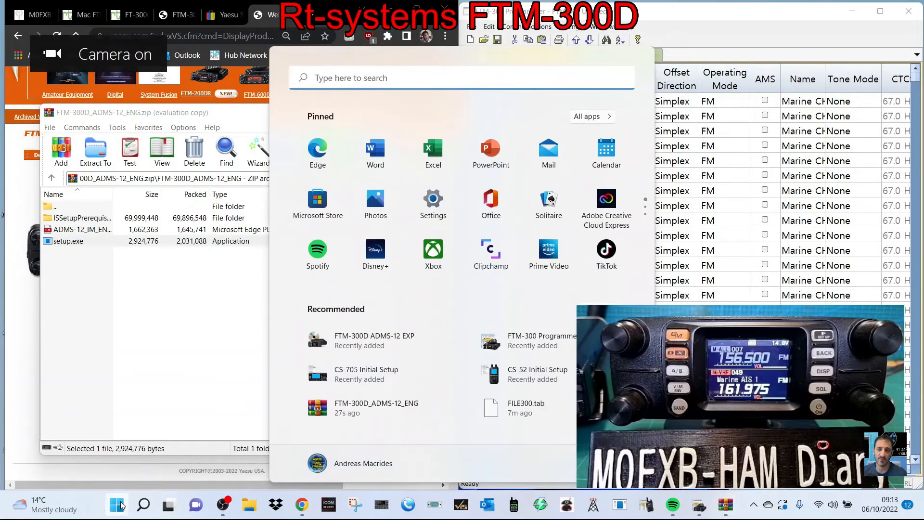
left_click(385, 341)
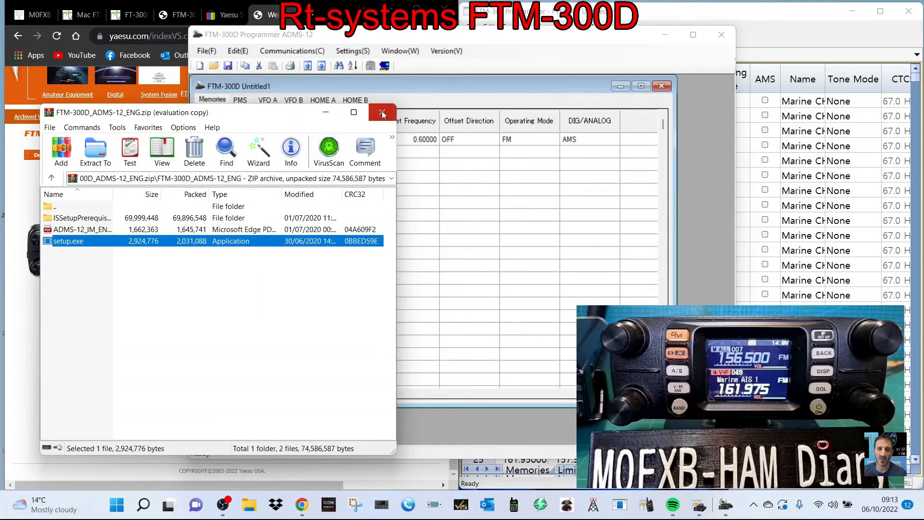
left_click(382, 111)
Reposition the ADMS-12 programmer window over the browser and enlarge it to reach just above the taskbar.
left_click_drag(575, 38, 403, 18)
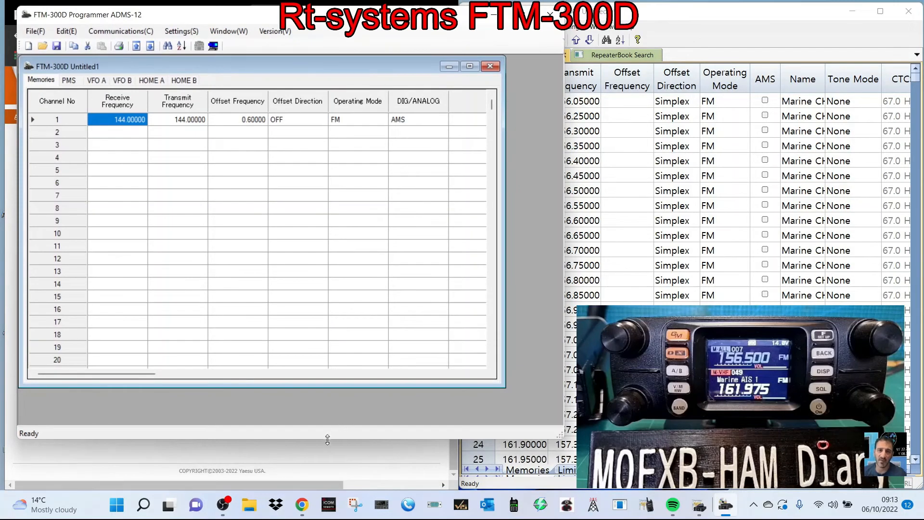
left_click_drag(327, 440, 328, 472)
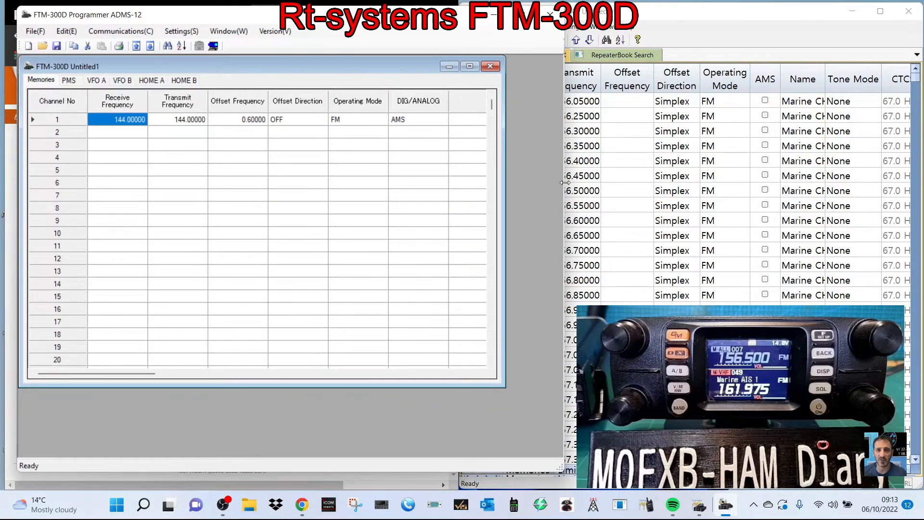
mouse_move(565, 183)
left_mouse_down()
mouse_move(464, 198)
mouse_move(567, 193)
left_mouse_up()
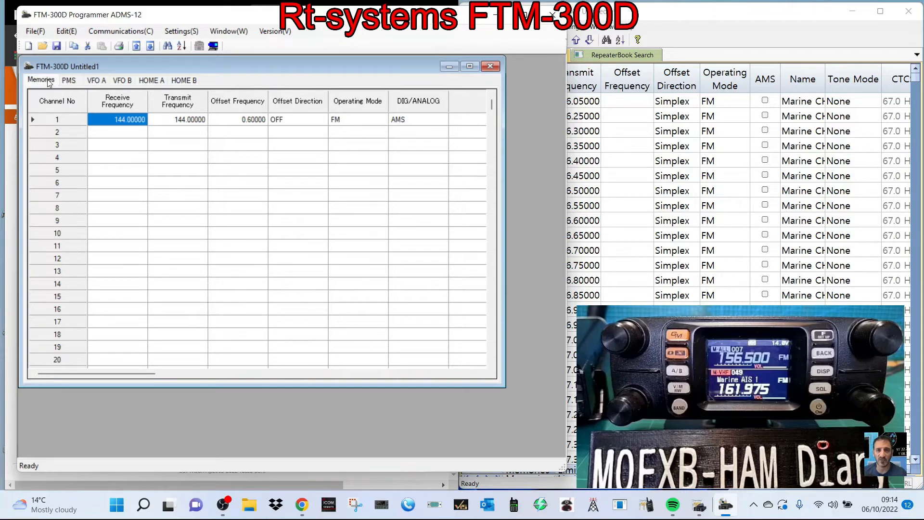
Review the programmer's radio and SD card communication options, and view the Yaesu SCU-20 cable picture on eBay.
left_click(109, 32)
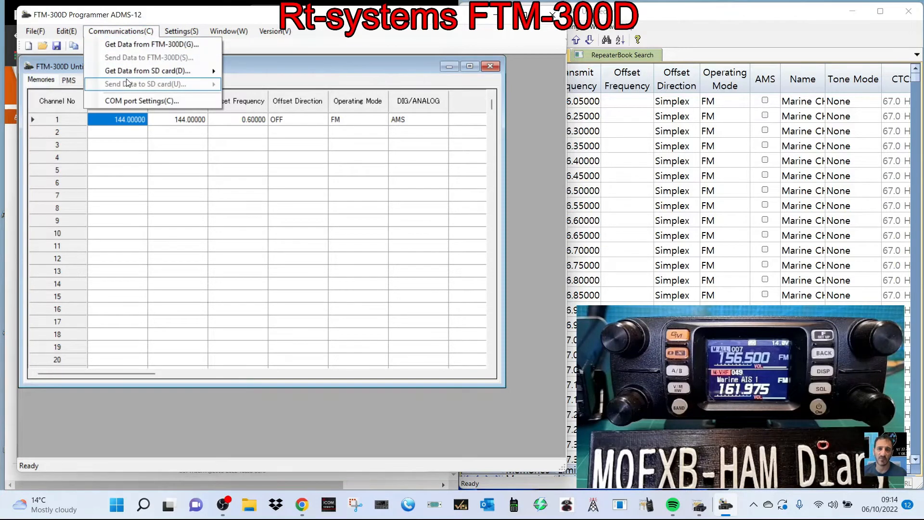
mouse_move(138, 76)
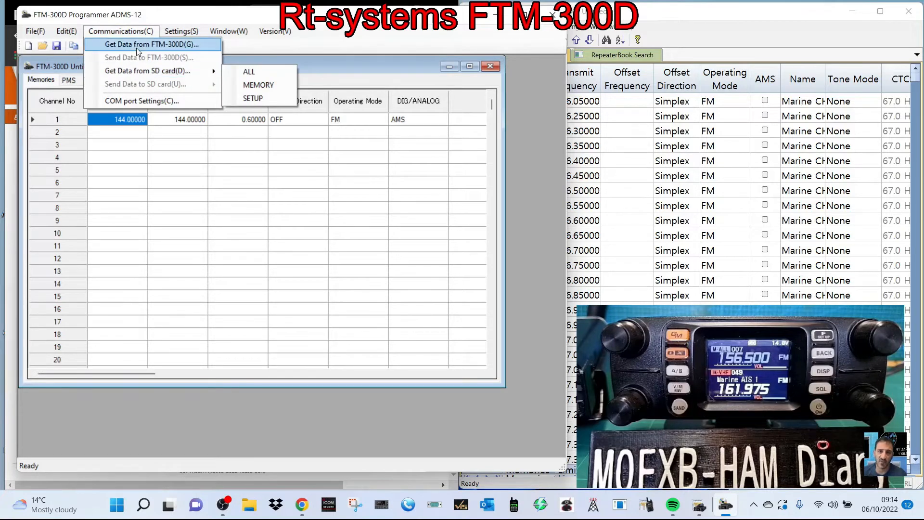
left_click_drag(327, 14, 695, 39)
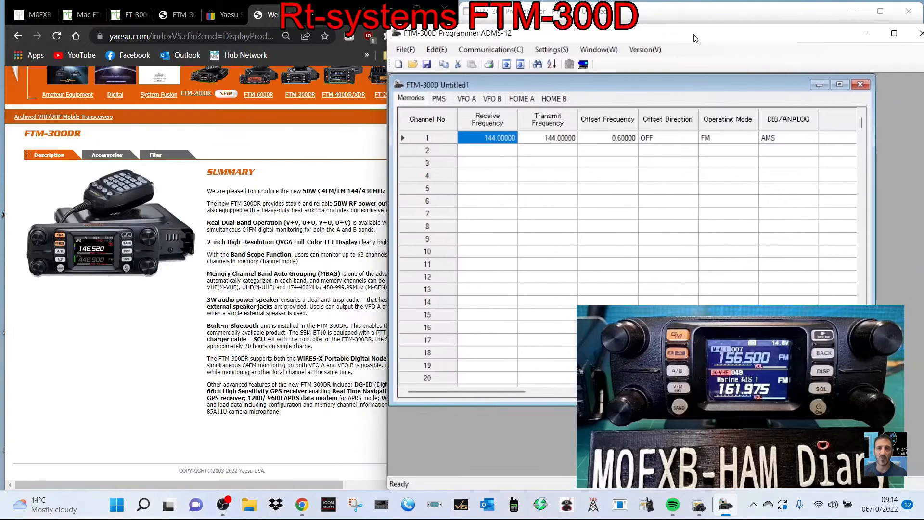
left_click(222, 19)
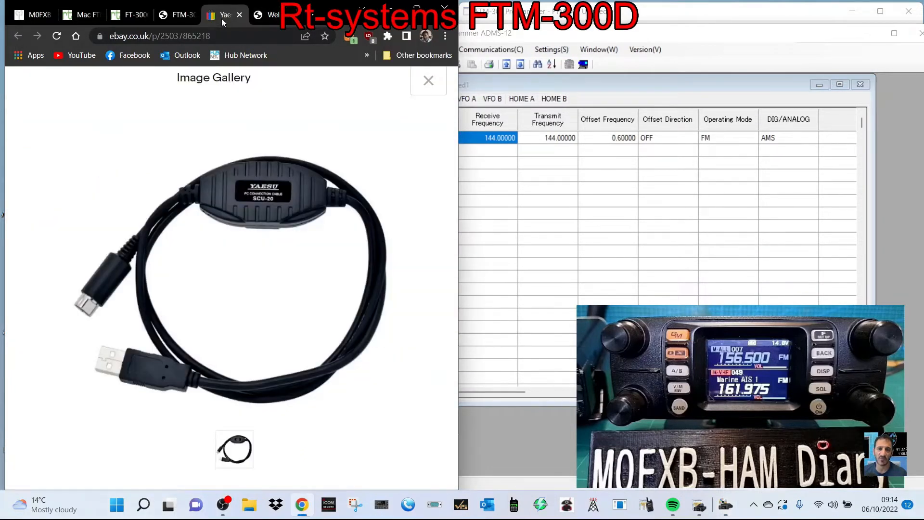
Arrange the ADMS-12 and RT Systems programmer windows so that both channel lists can be seen together.
left_click(714, 10)
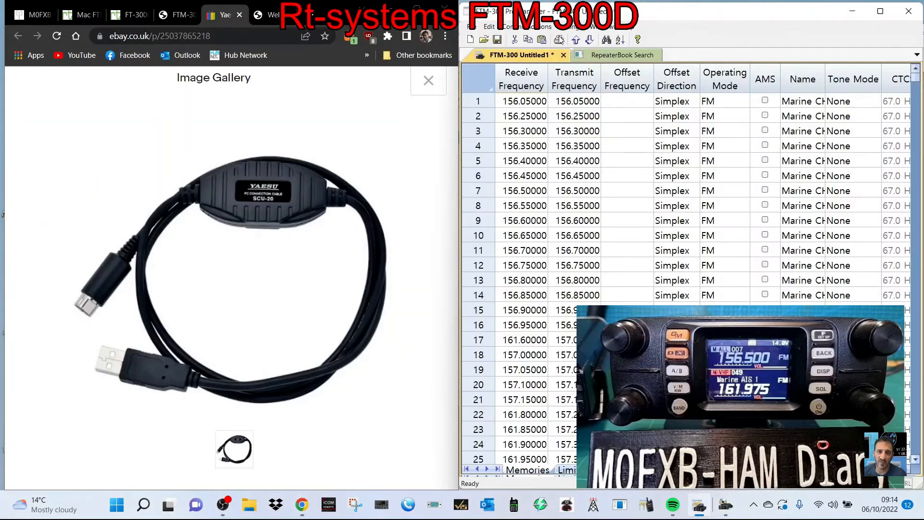
left_click_drag(771, 4, 462, 38)
left_click(759, 30)
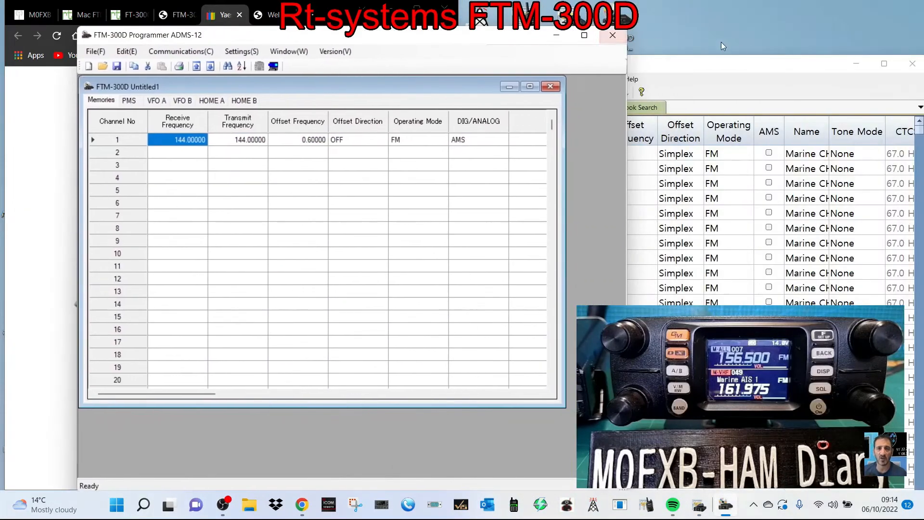
left_click_drag(750, 70, 749, 27)
left_click(432, 35)
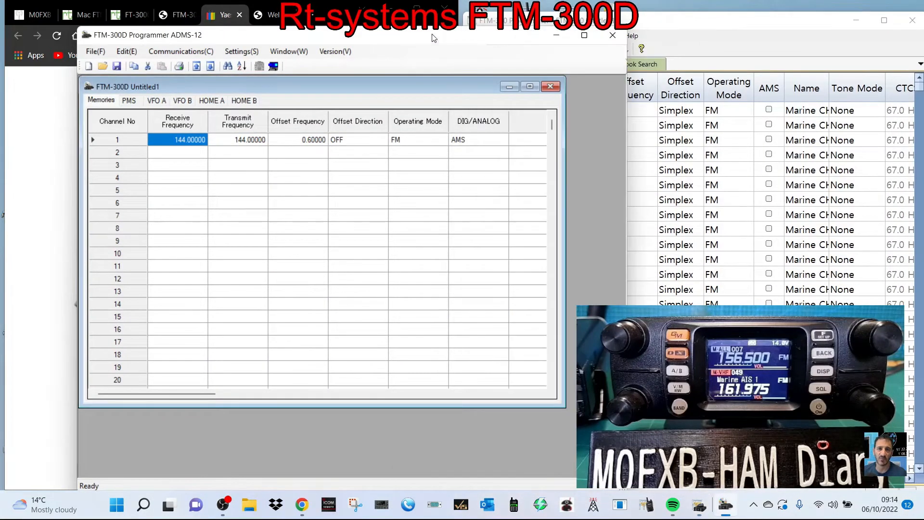
left_click_drag(471, 33, 402, 40)
Try to get data from the FTM-300D into ADMS-12.
left_click(129, 57)
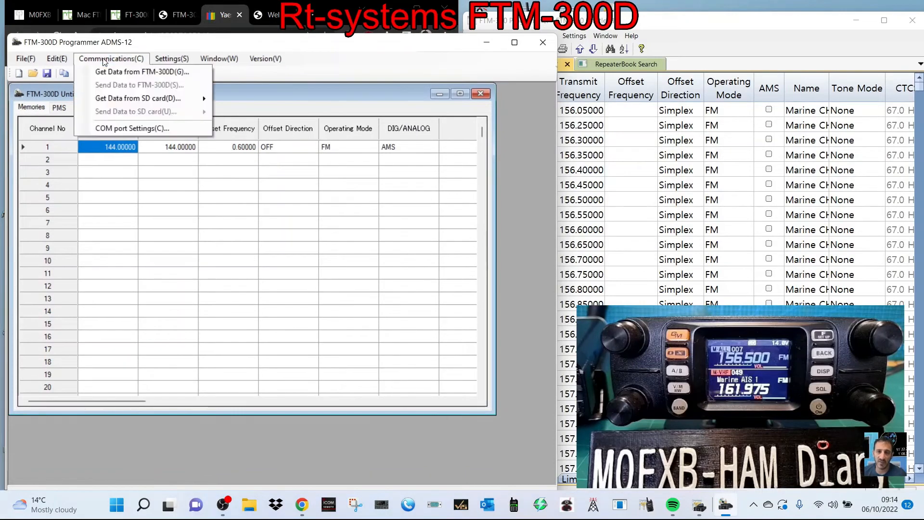
left_click(107, 70)
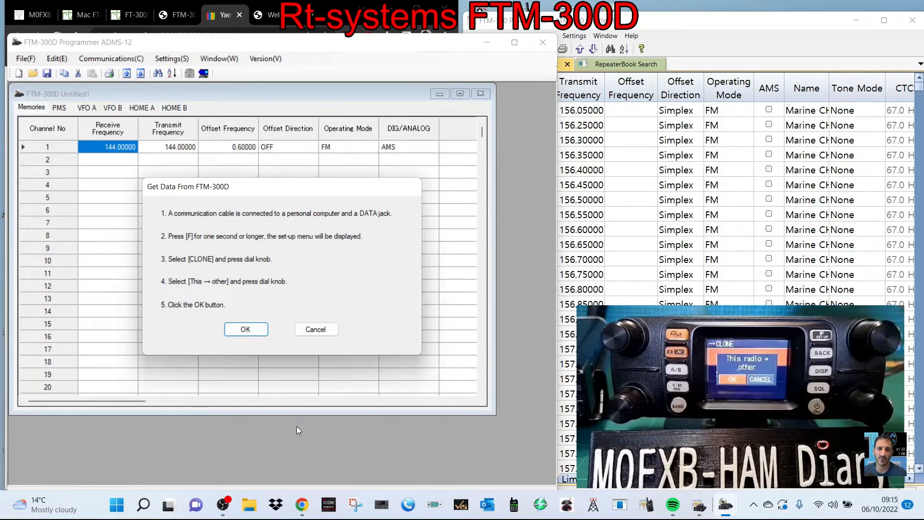
left_click(244, 329)
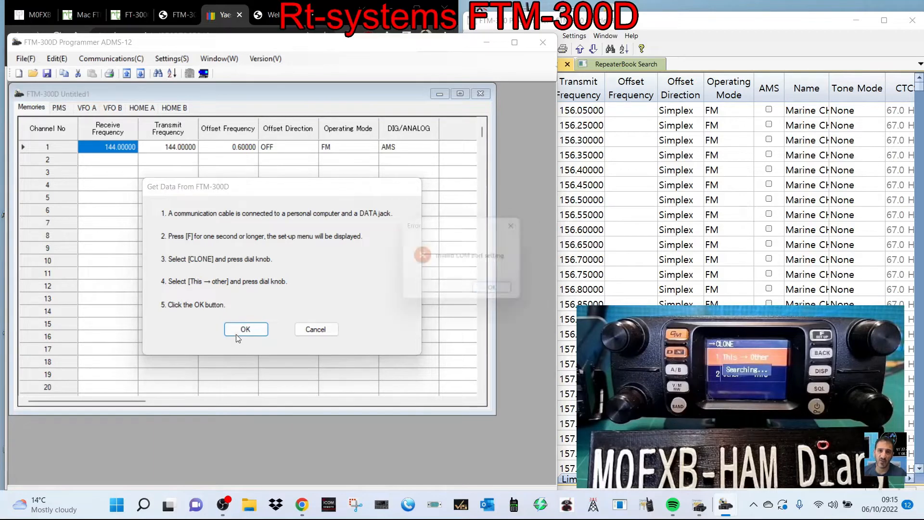
left_click(502, 294)
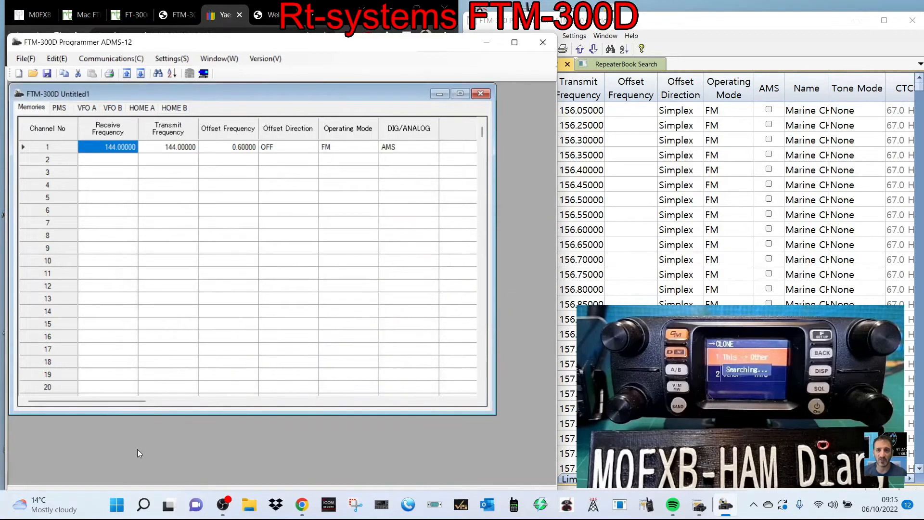
Check the serial ports under Ports (COM & LPT) in Windows Device Manager for the programming cable's port number.
left_click(108, 62)
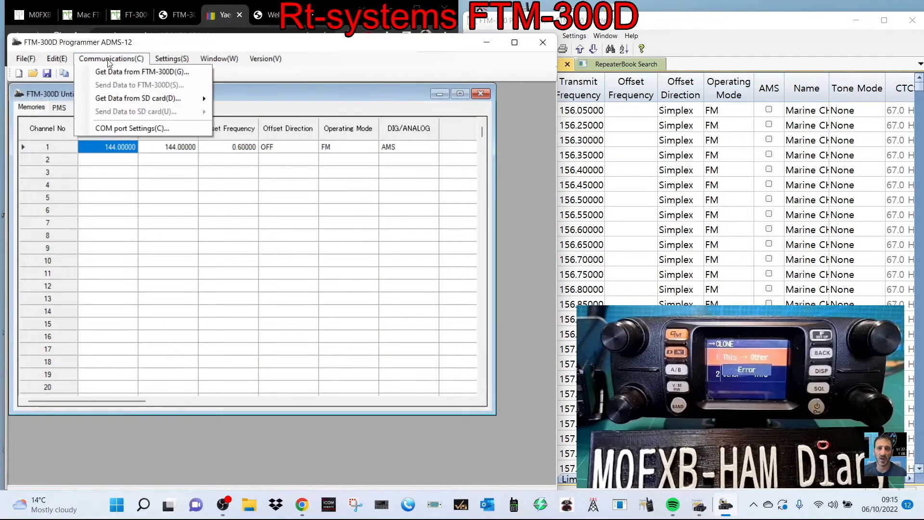
mouse_move(157, 63)
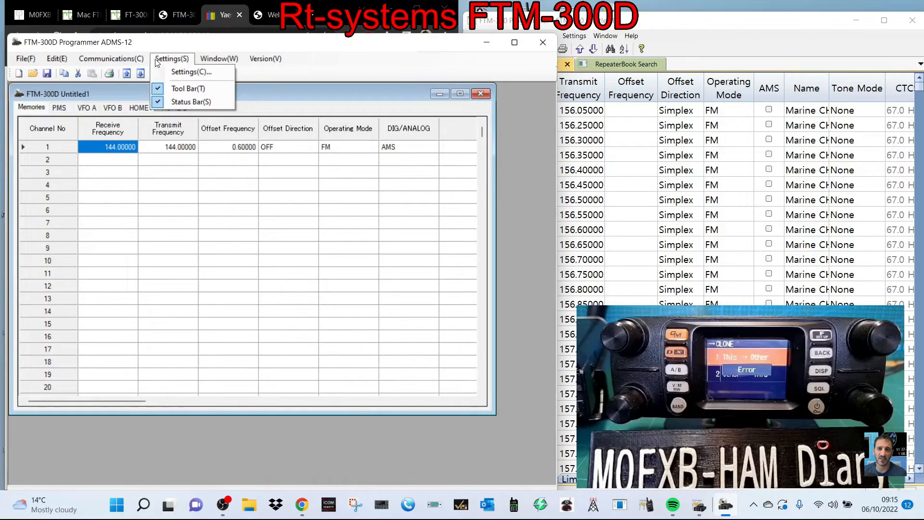
left_click(184, 72)
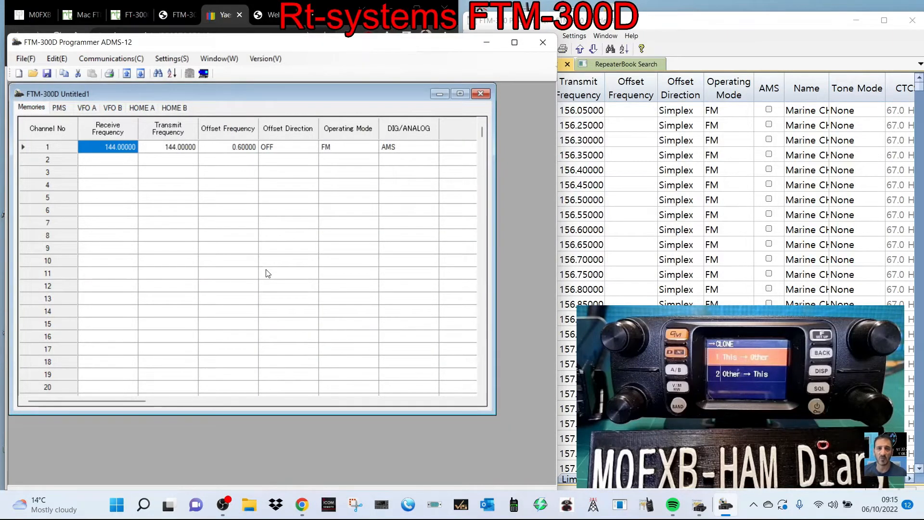
right_click(118, 513)
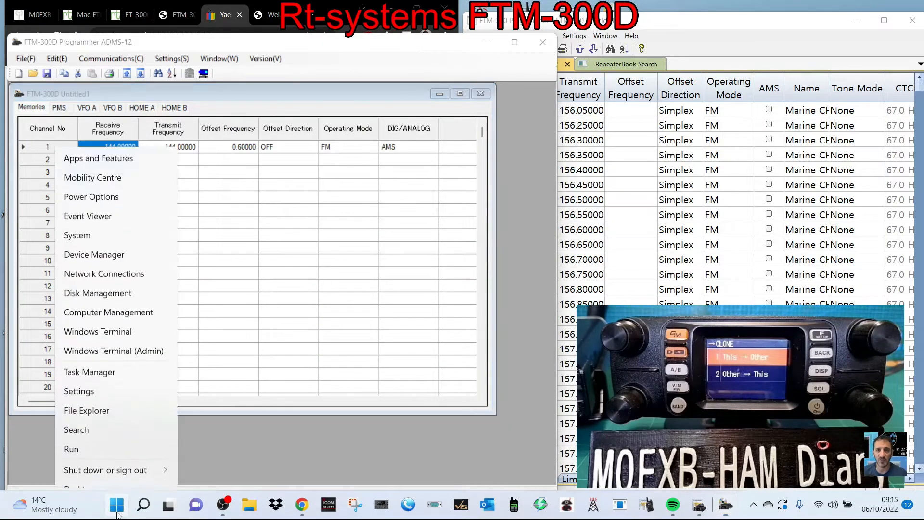
left_click(124, 249)
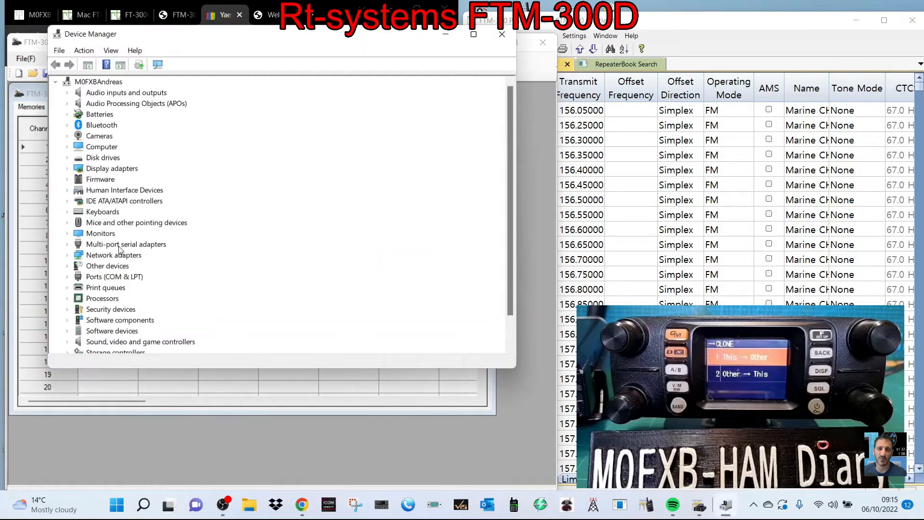
double_click(123, 278)
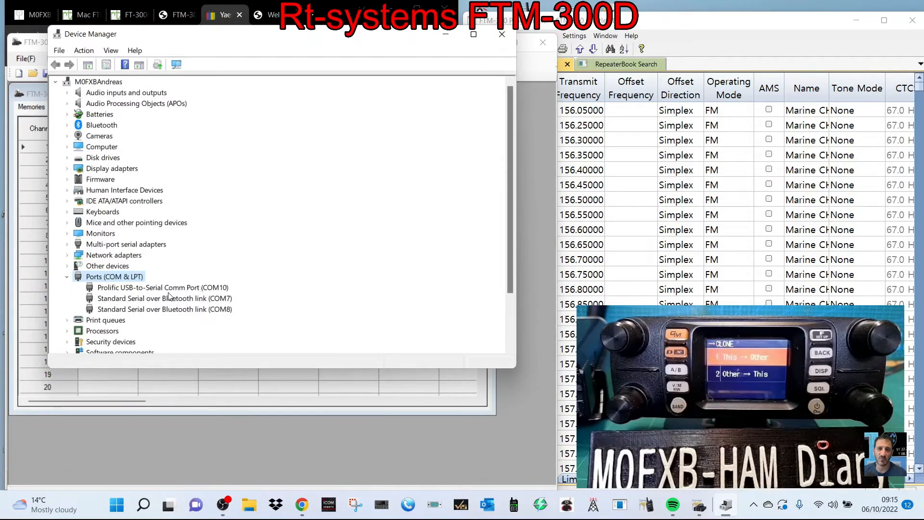
left_click(503, 37)
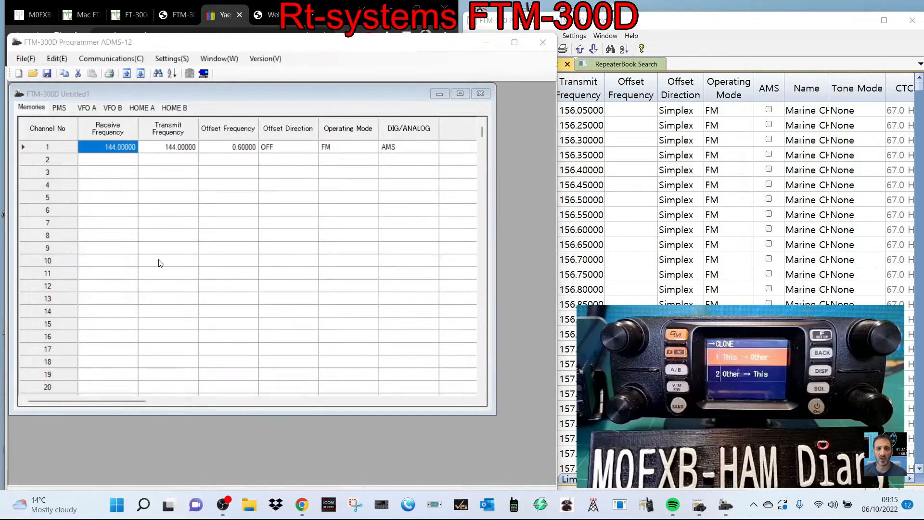
Set the ADMS-12 communication port to COM10.
left_click(107, 59)
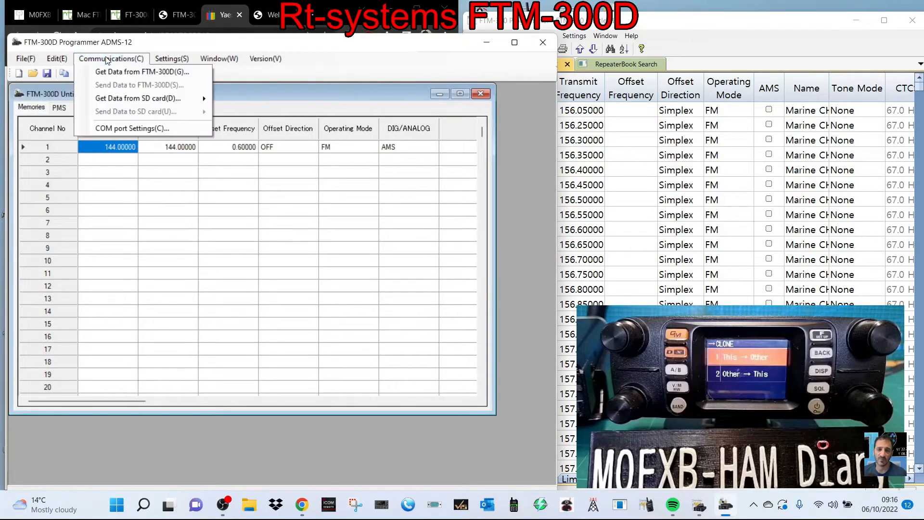
left_click(118, 127)
left_click(387, 265)
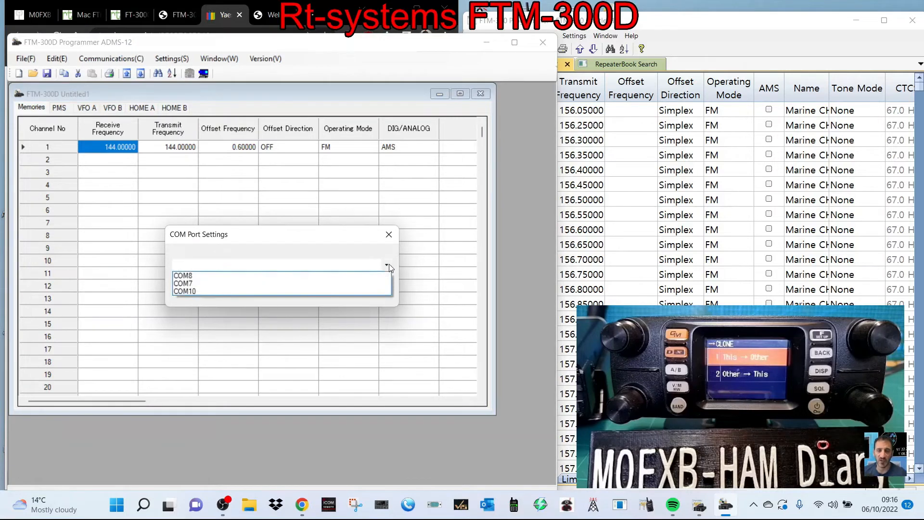
left_click(244, 292)
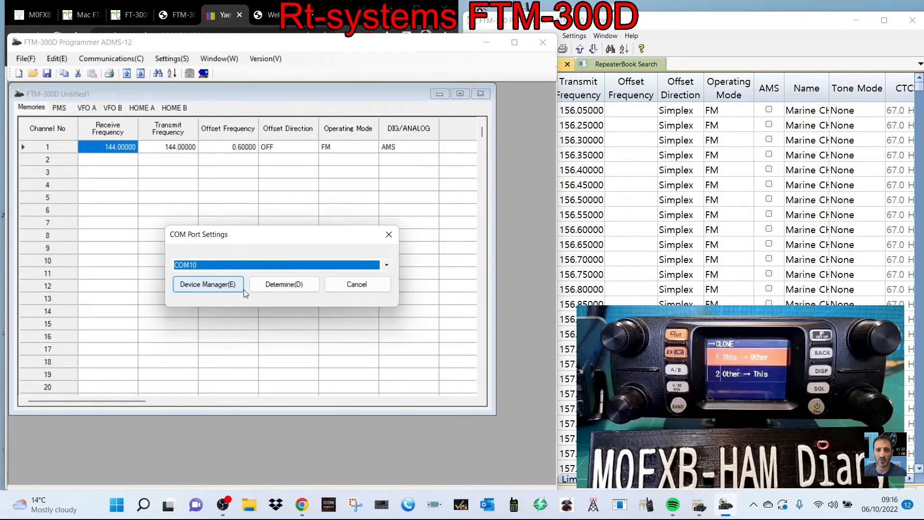
left_click(284, 289)
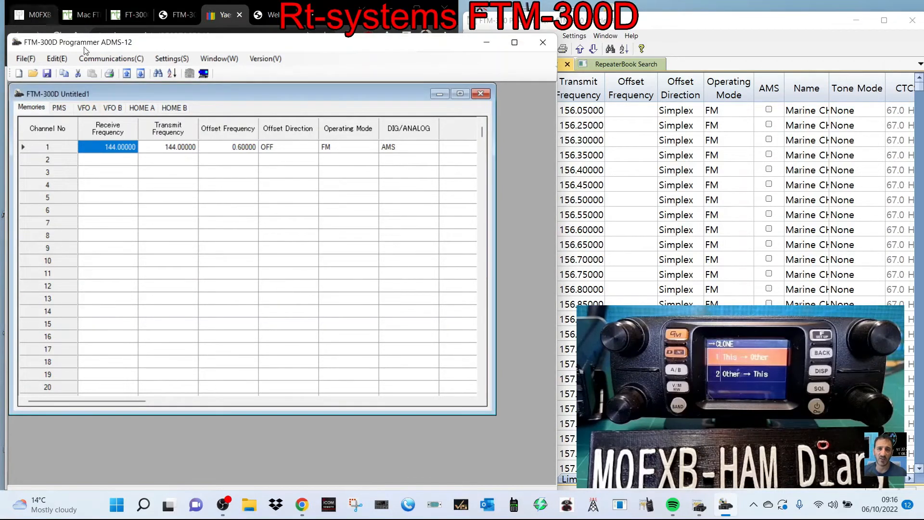
Get the data from the FTM-300D into ADMS-12 and close the finished transfer.
left_click(108, 59)
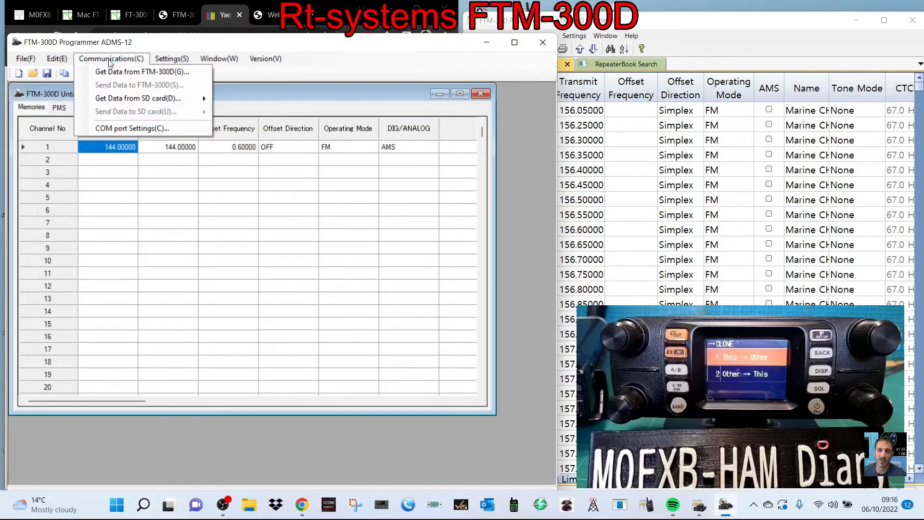
left_click(109, 71)
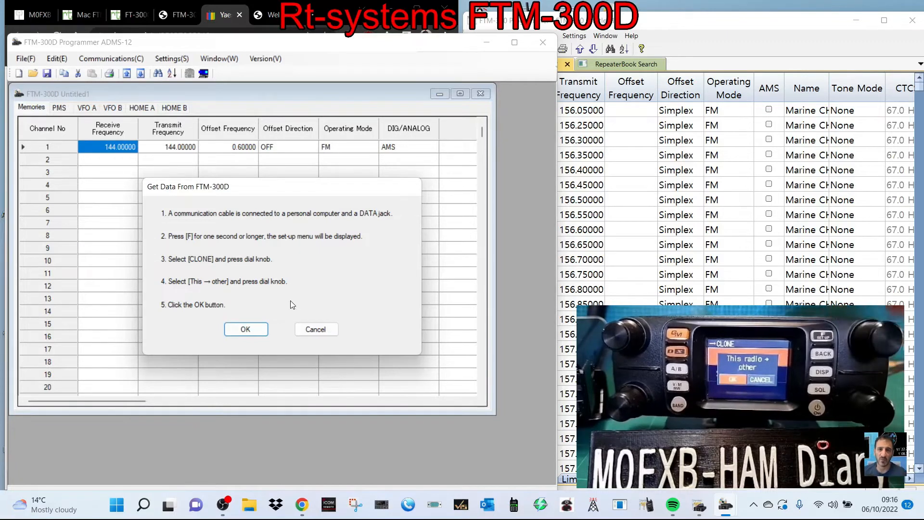
left_click(250, 329)
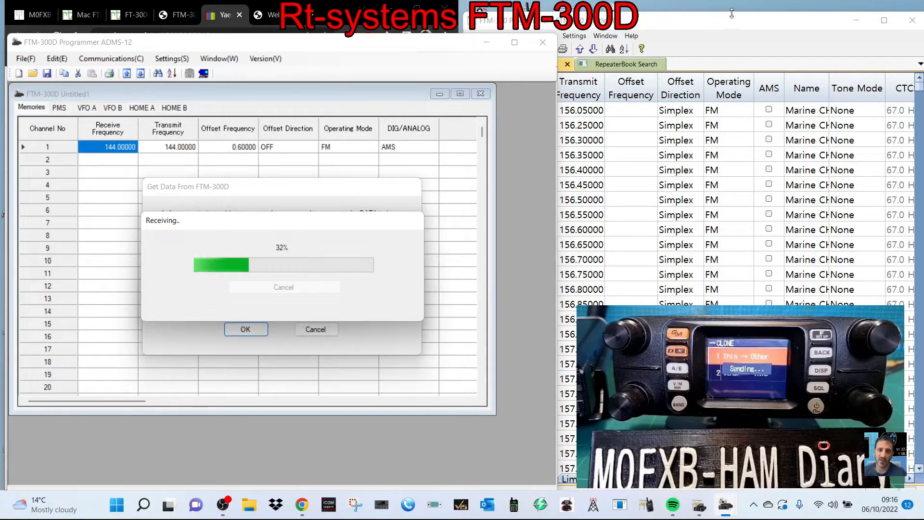
left_click_drag(724, 14, 724, 2)
left_click(379, 45)
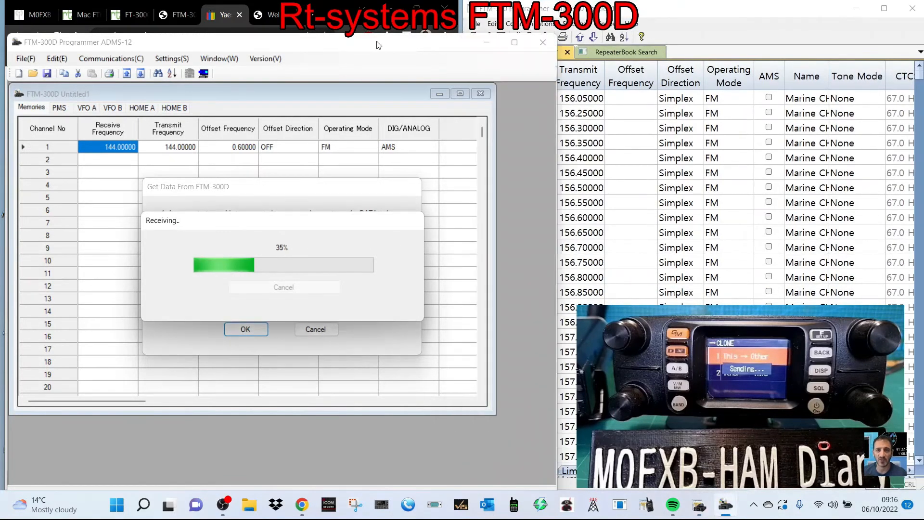
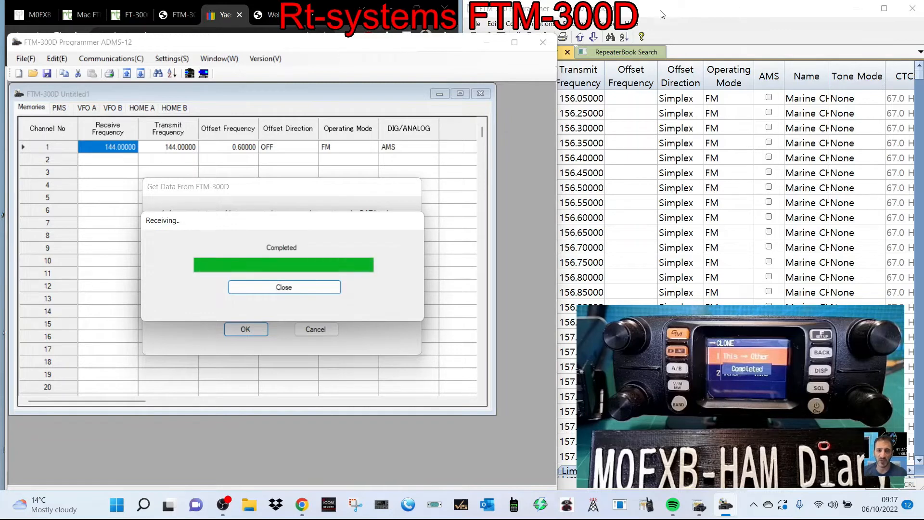
left_click(286, 288)
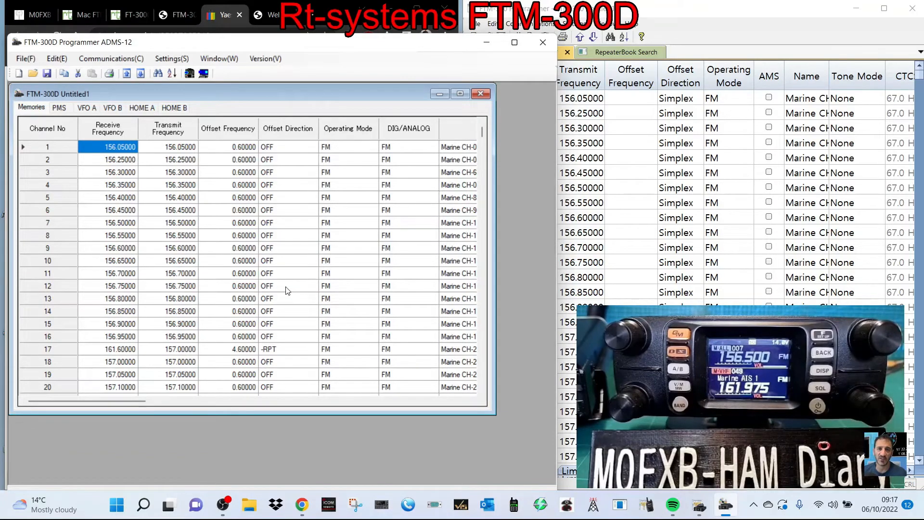
Compare the memory channel list read into ADMS-12 with the channel list in the RT Systems programmer.
left_click(87, 60)
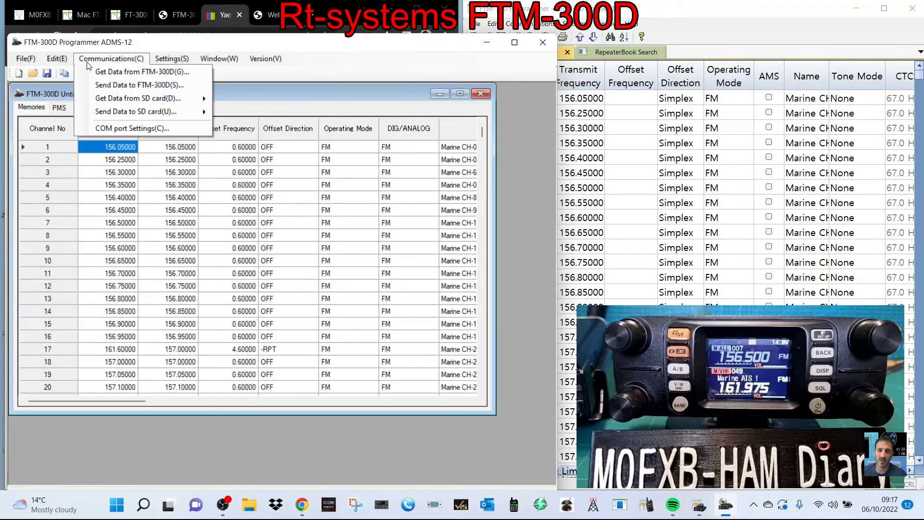
left_click(371, 60)
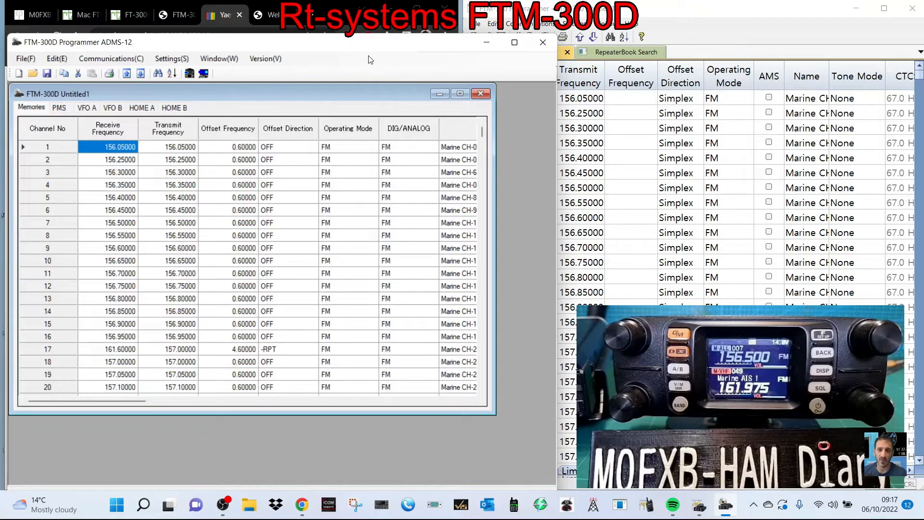
scroll(236, 263, "down", 20)
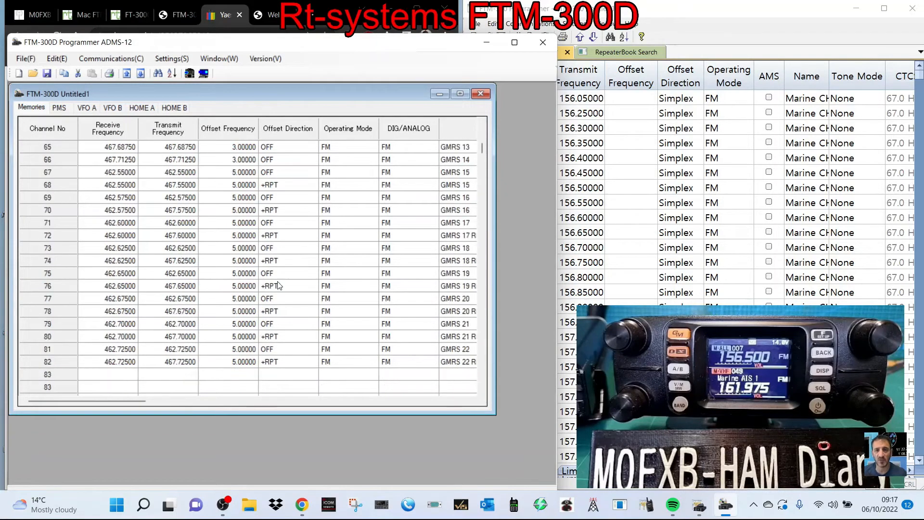
scroll(422, 193, "up", 4)
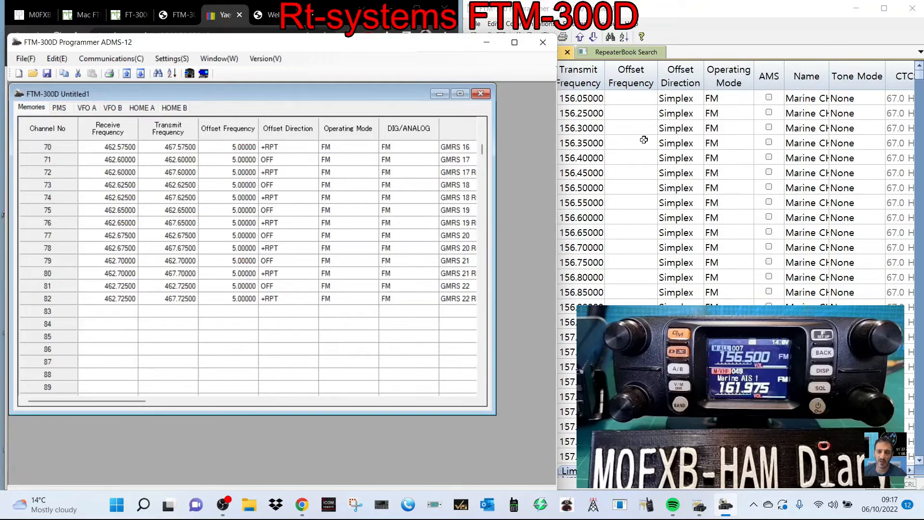
left_click(724, 10)
scroll(703, 212, "down", 10)
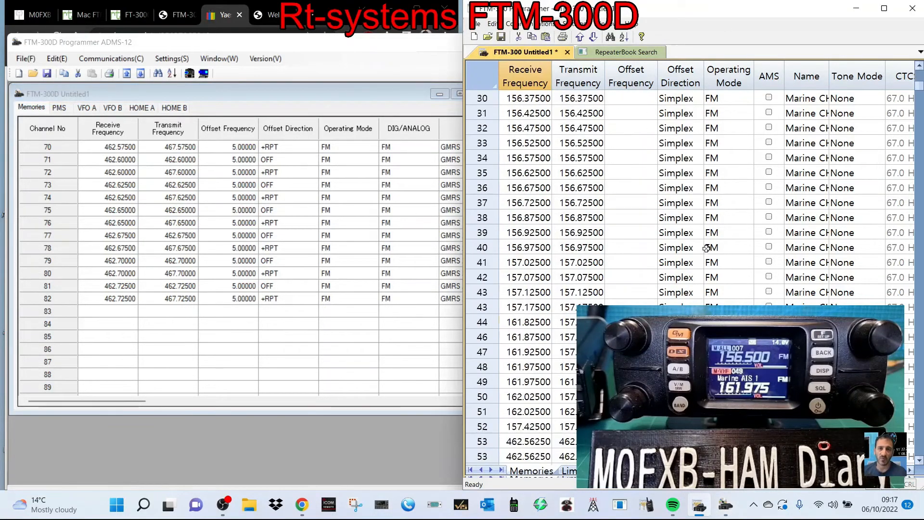
scroll(707, 248, "down", 15)
scroll(706, 248, "up", 20)
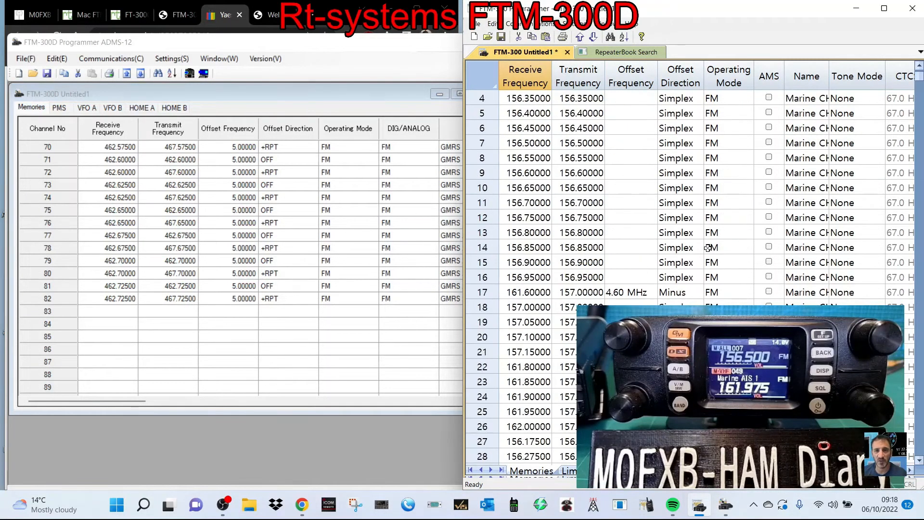
scroll(707, 248, "up", 1)
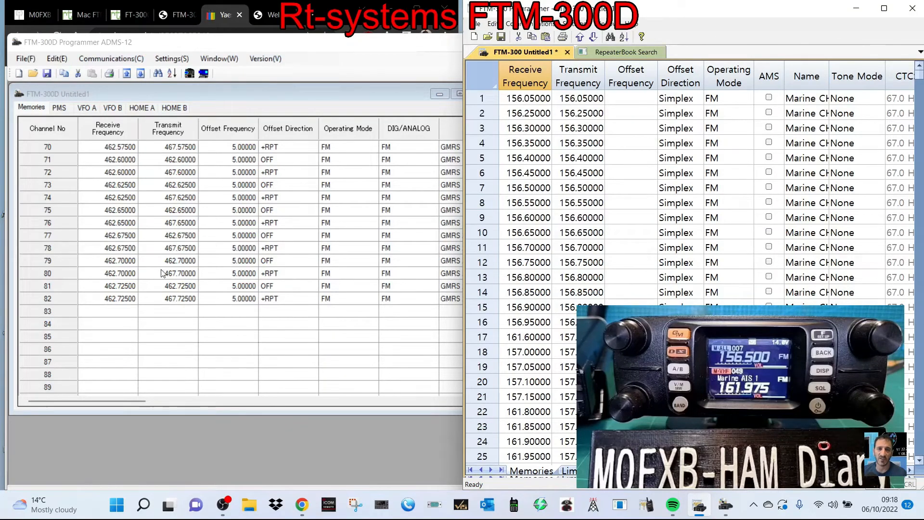
Review the ADMS-12 radio settings for Common, GM WIRES-X, APRS and APRS Beacon, and close them.
left_click(164, 60)
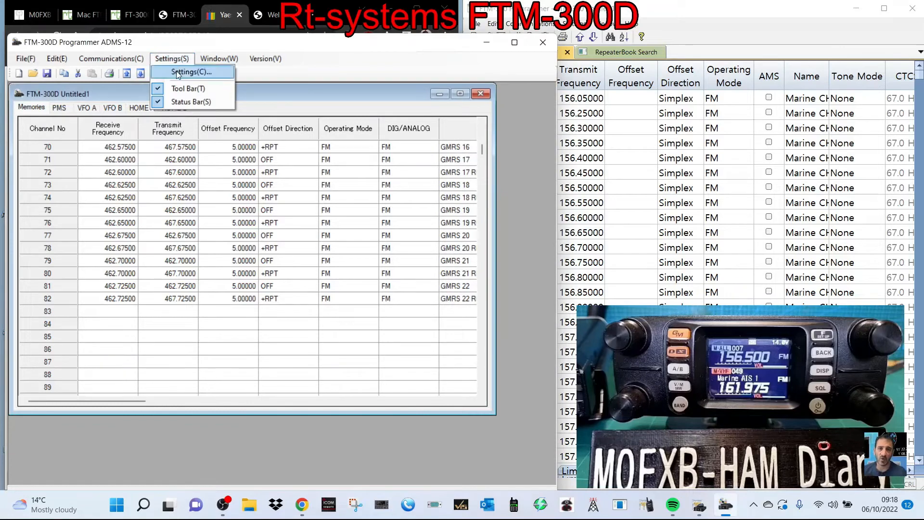
left_click(190, 72)
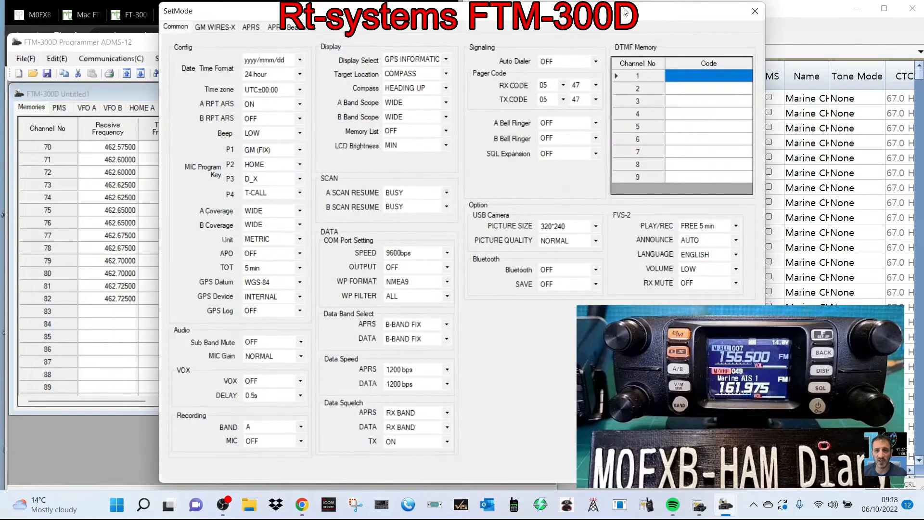
left_click_drag(625, 11, 475, 23)
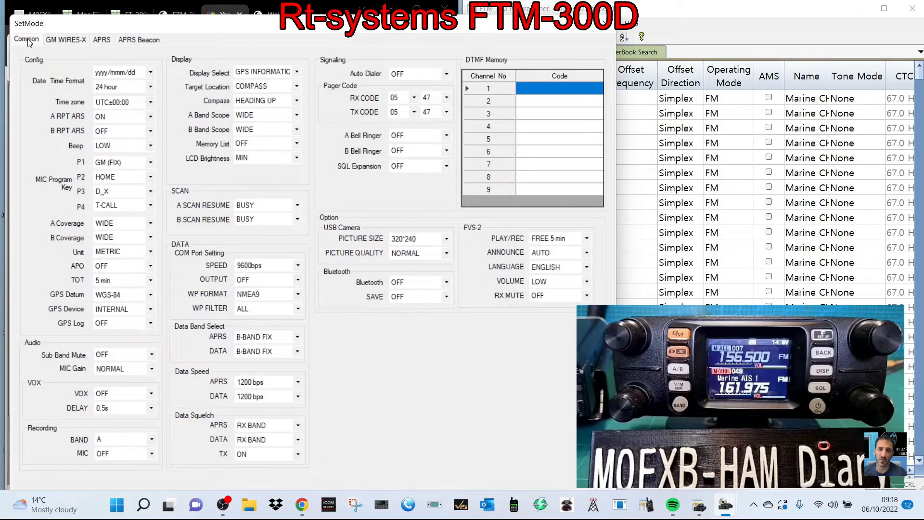
left_click(72, 41)
left_click(99, 41)
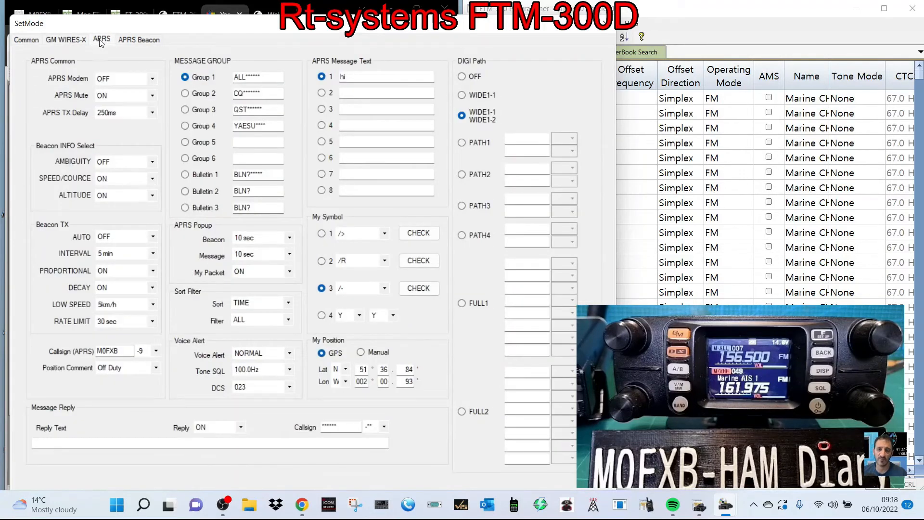
left_click(138, 41)
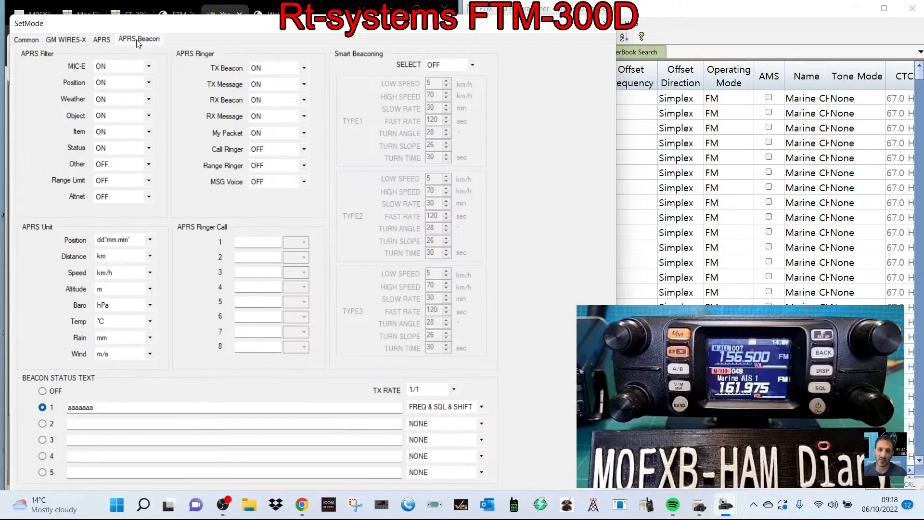
left_click(103, 40)
left_click(66, 40)
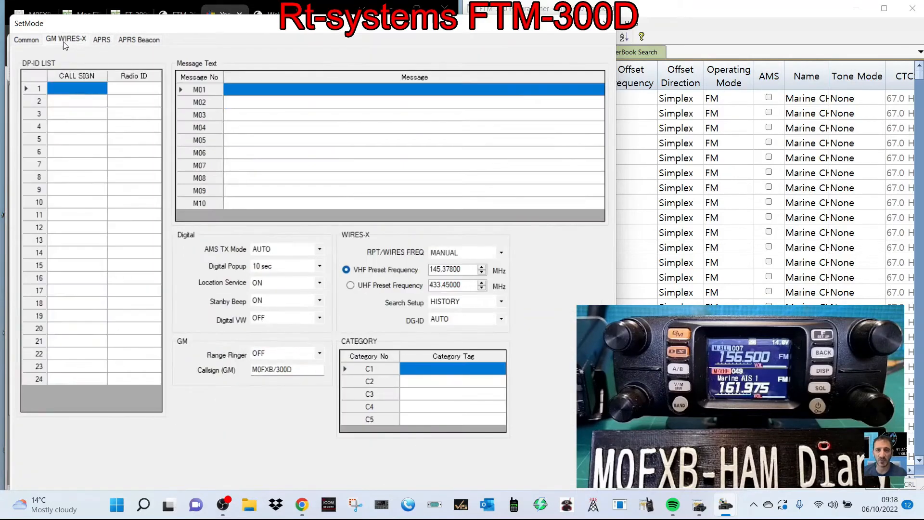
left_click(27, 43)
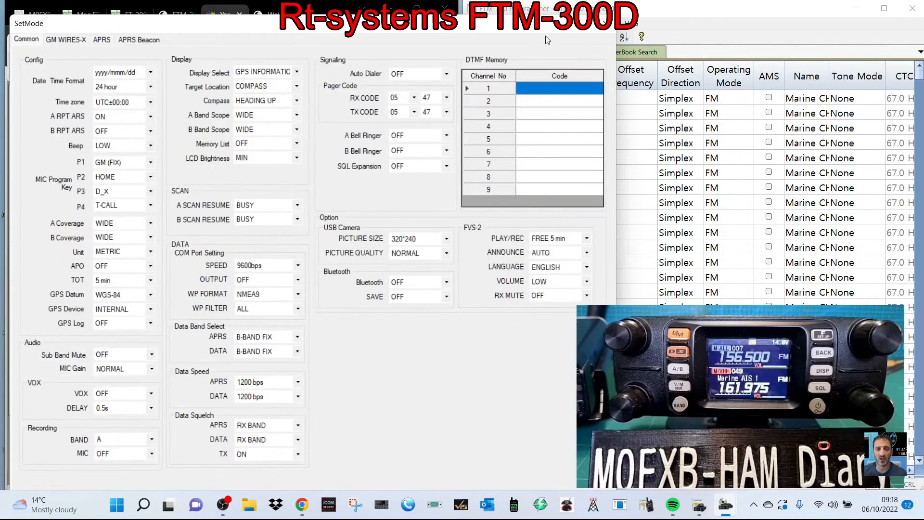
left_click(603, 21)
Review the RT Systems radio menu settings from Common 1 through GM Settings for comparison, and close them.
left_click(573, 26)
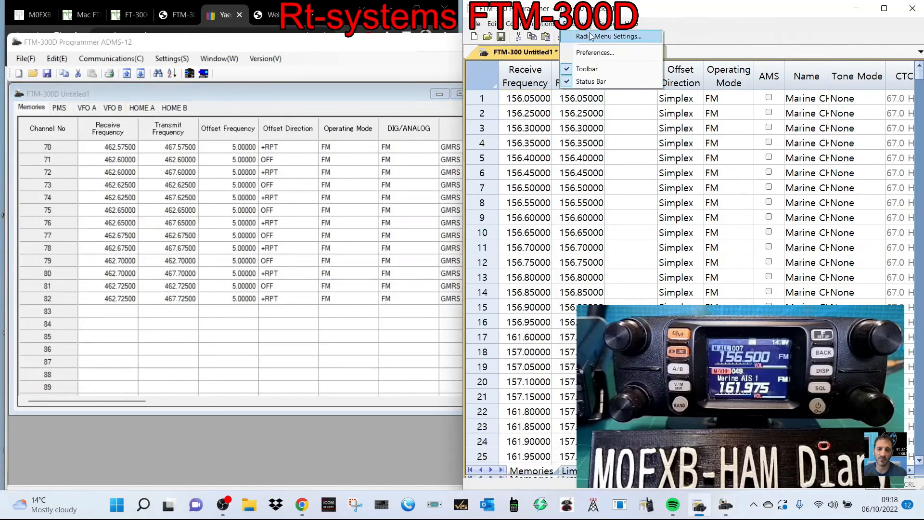
left_click(591, 36)
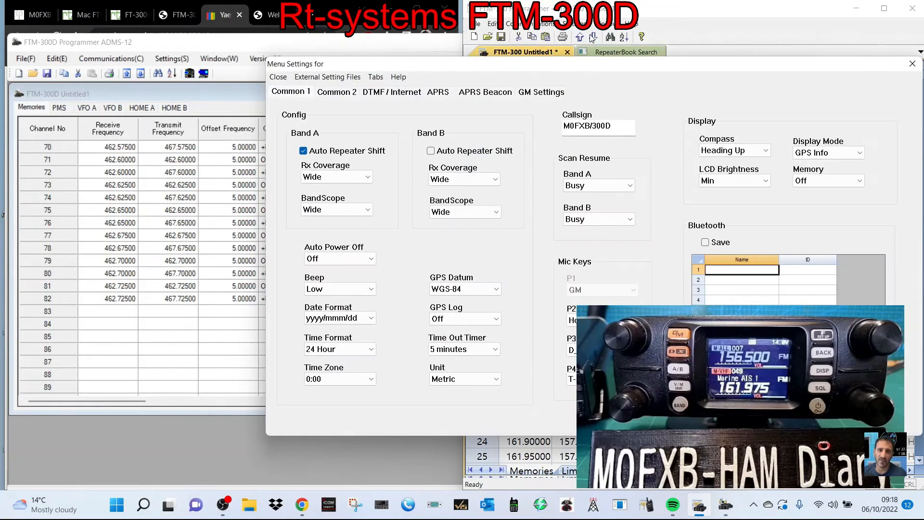
left_click_drag(772, 66, 523, 42)
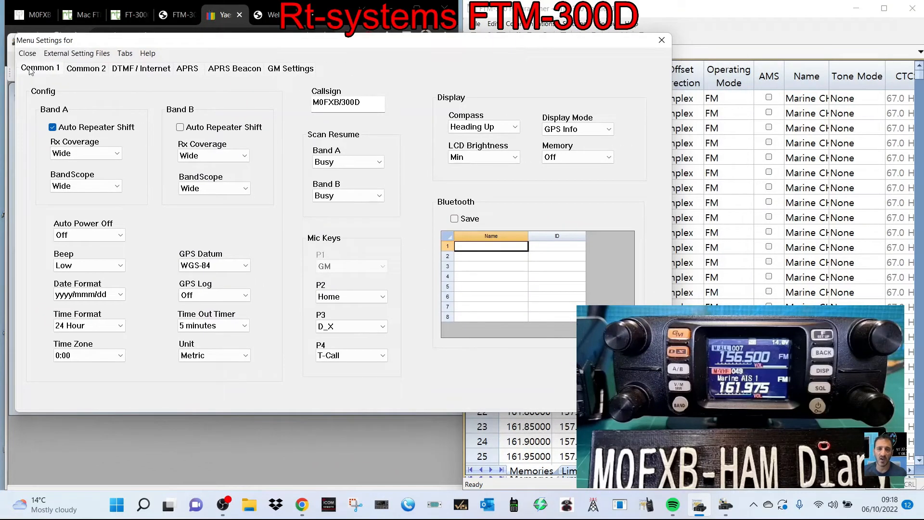
left_click(84, 70)
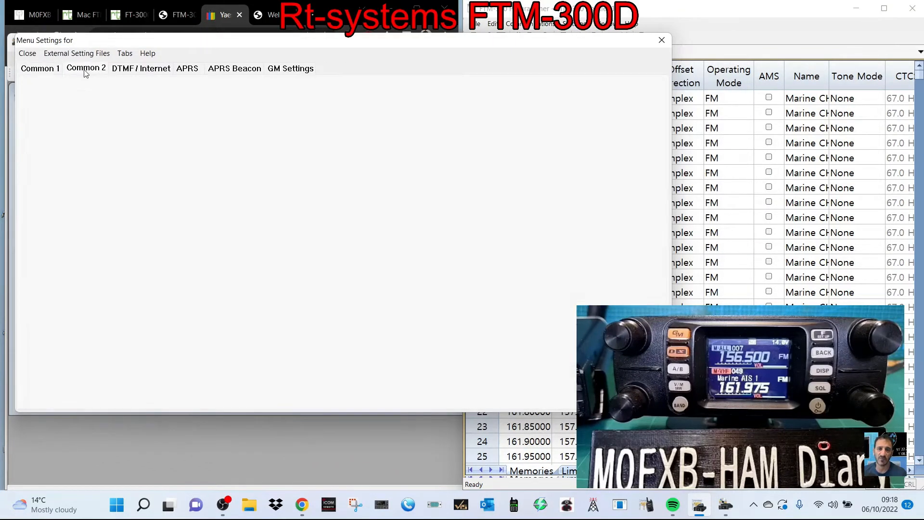
left_click(141, 72)
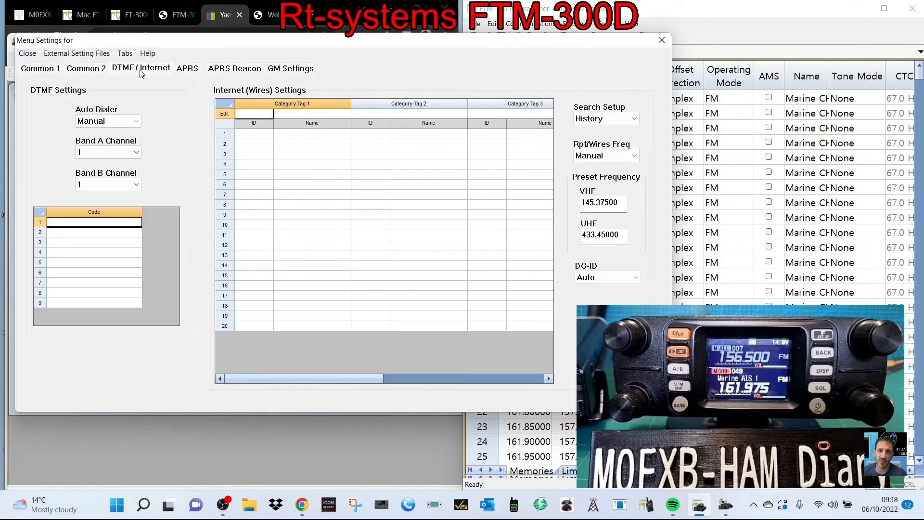
left_click(198, 70)
left_click(230, 71)
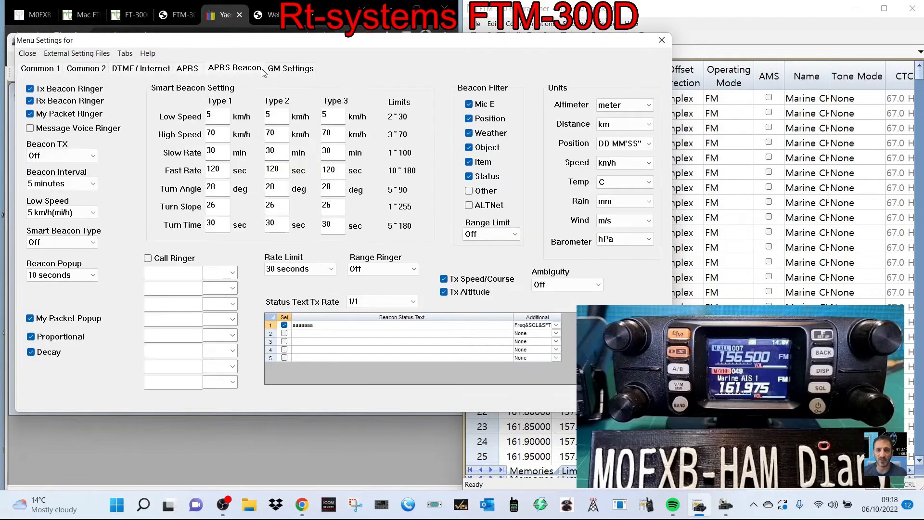
left_click(302, 70)
left_click(46, 69)
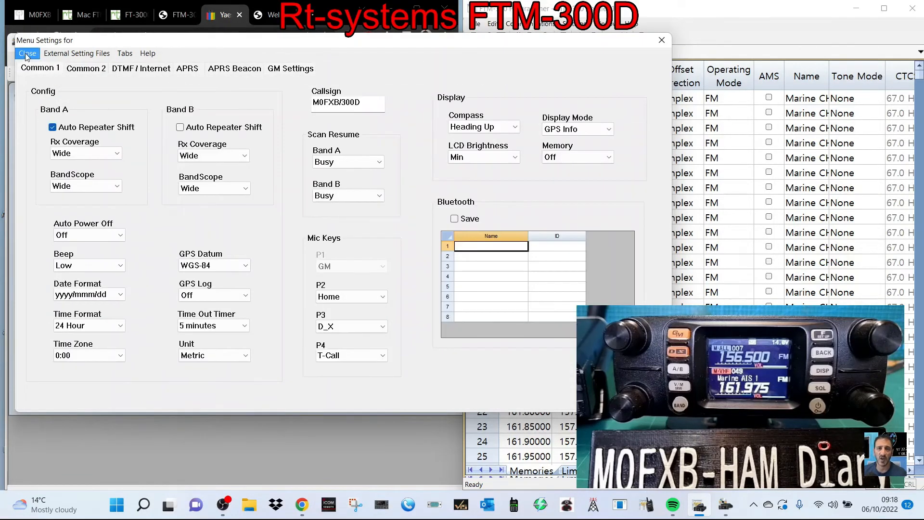
left_click(66, 53)
mouse_move(148, 53)
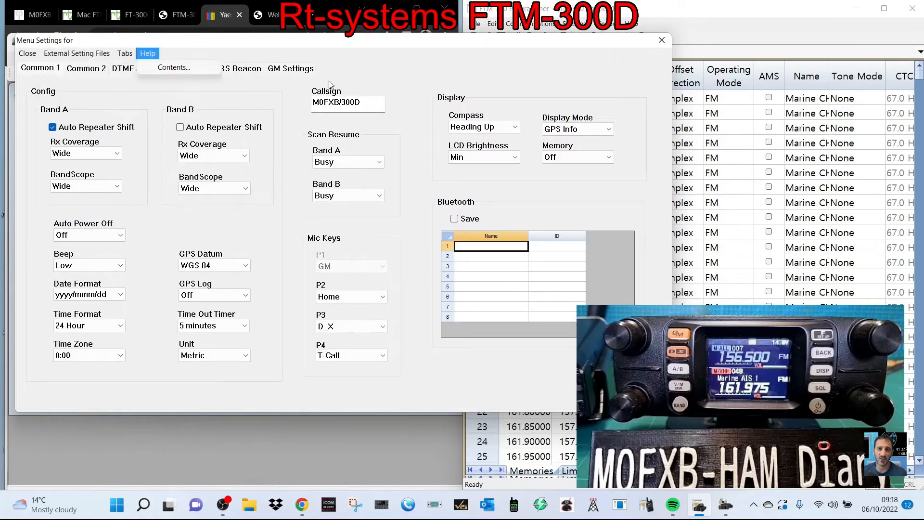
left_click(662, 40)
Return to ADMS-12, move its window up the screen and check the program's version information.
left_click(352, 43)
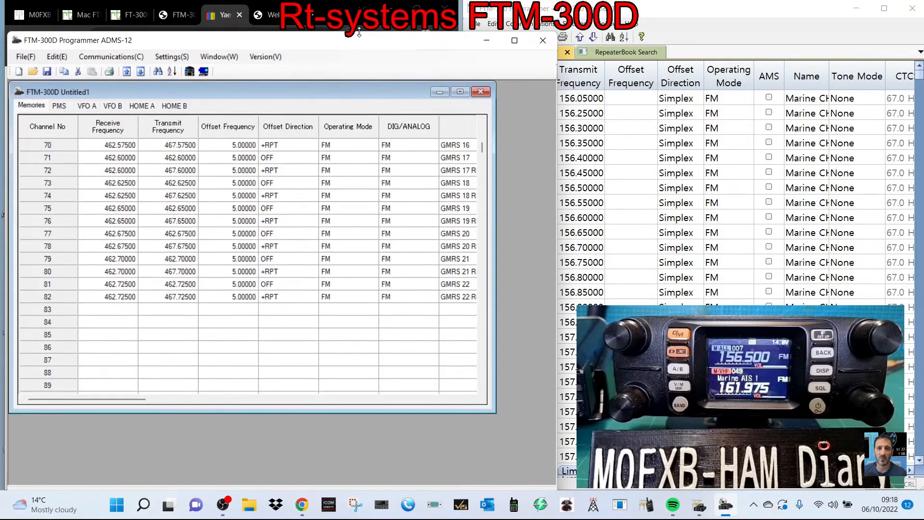
left_click_drag(359, 36, 359, 14)
left_click(171, 36)
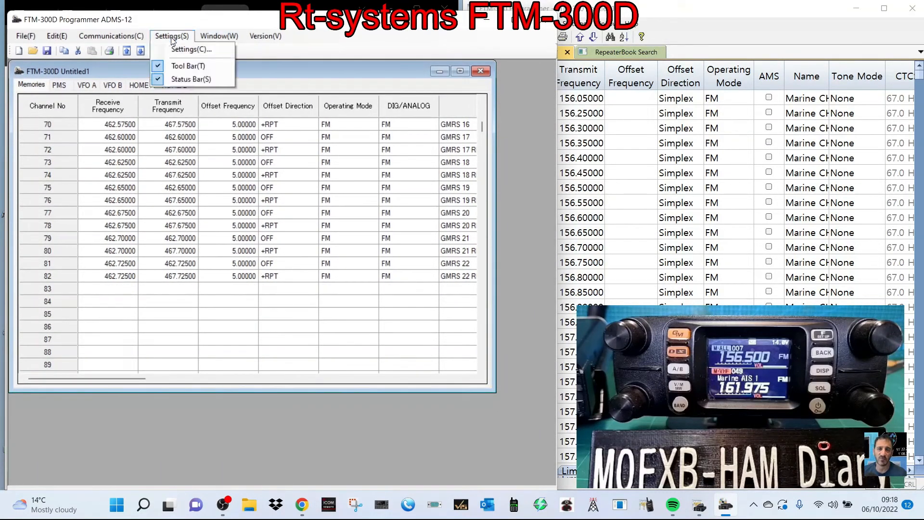
mouse_move(210, 40)
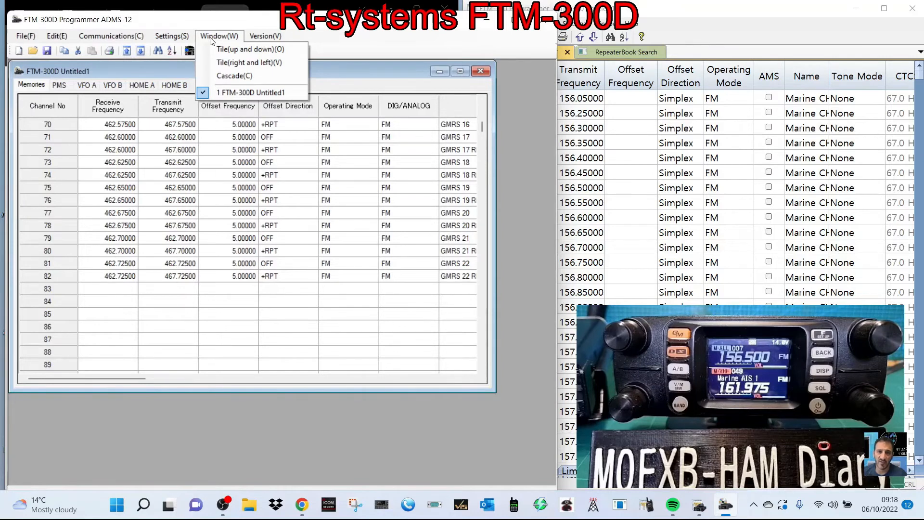
left_click(262, 38)
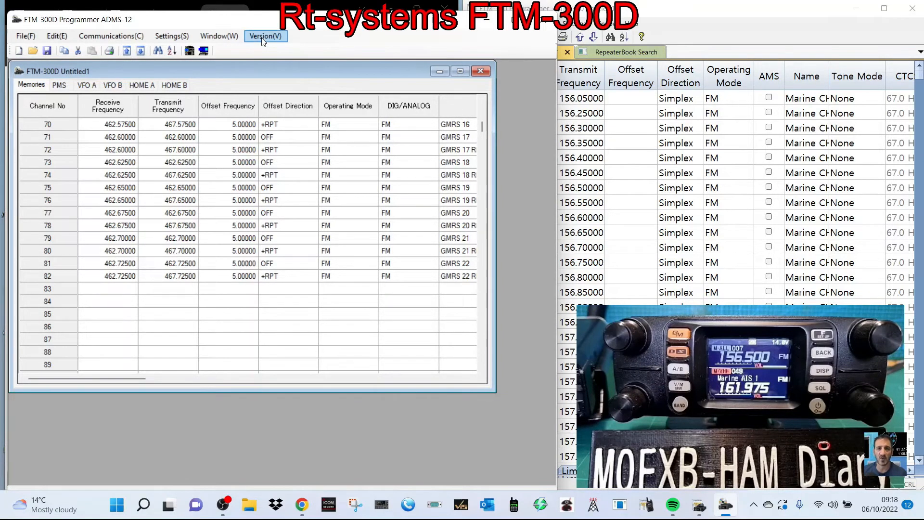
left_click(263, 38)
left_click(283, 49)
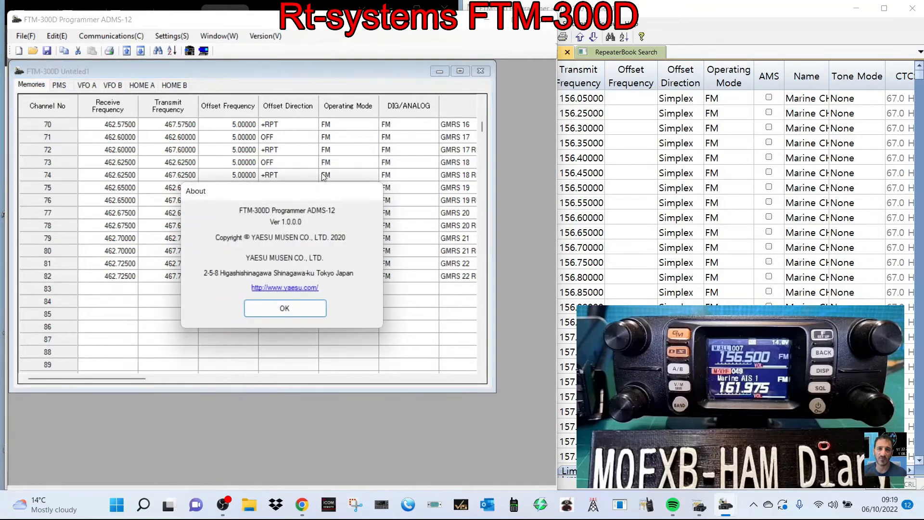
left_click(289, 312)
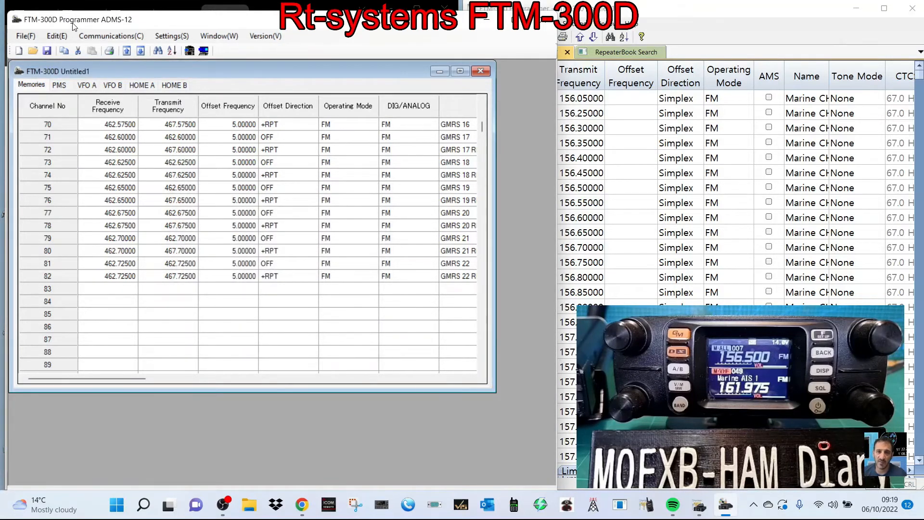
left_click(93, 39)
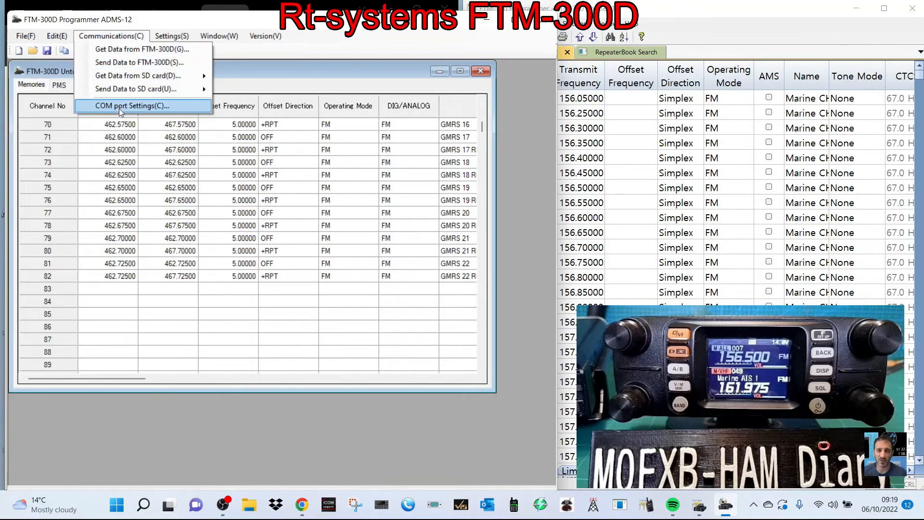
mouse_move(56, 37)
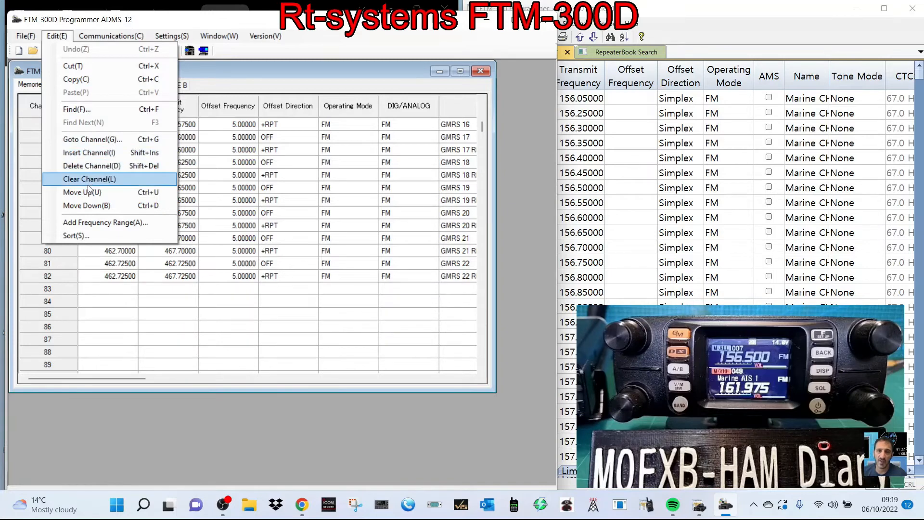
left_click(230, 68)
left_click(30, 38)
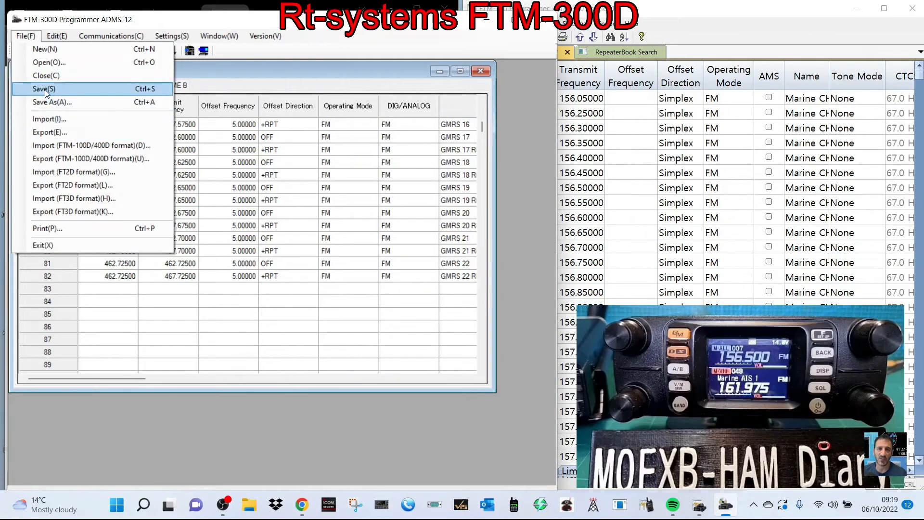
mouse_move(56, 36)
left_click(156, 340)
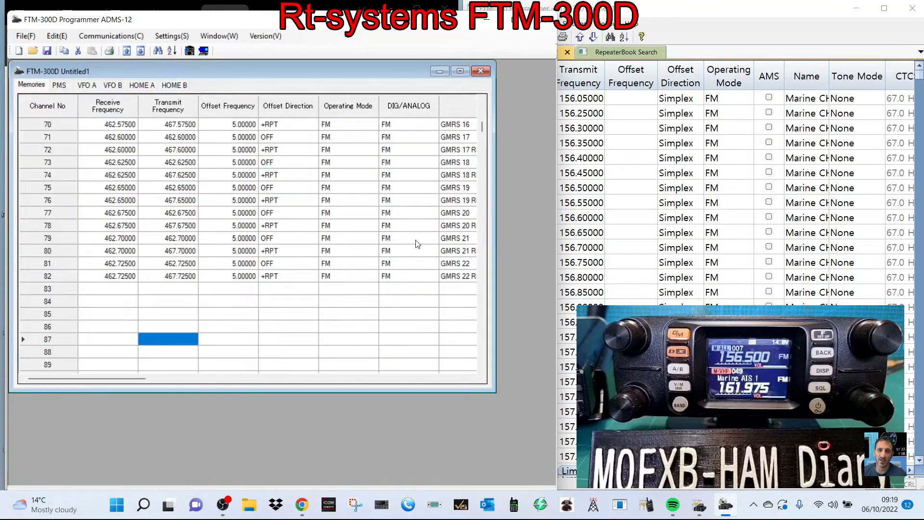
Maximize the memory list and the ADMS-12 window, and select the empty receive frequency of channel 83.
left_click(460, 70)
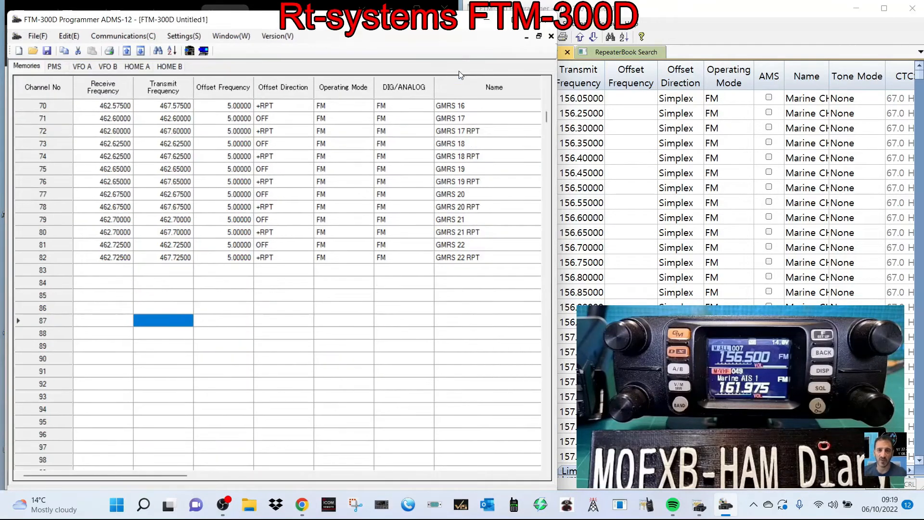
left_click(525, 19)
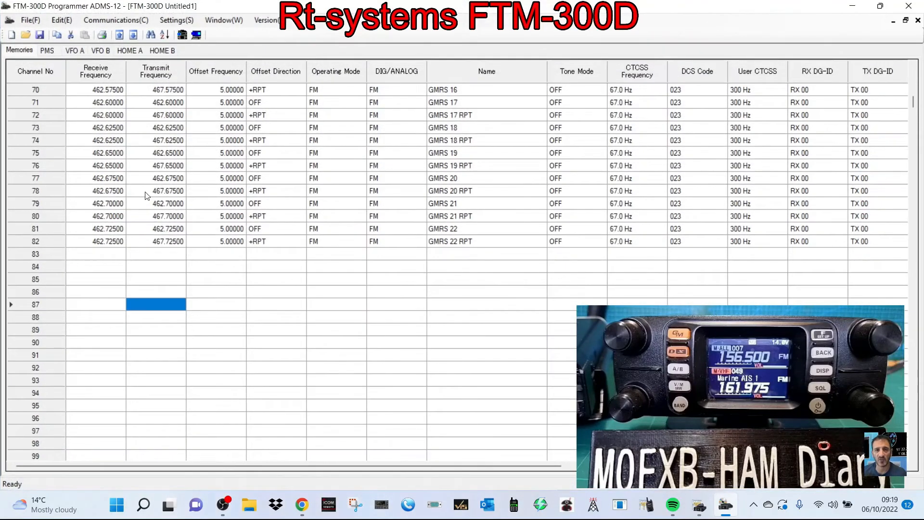
left_click(93, 253)
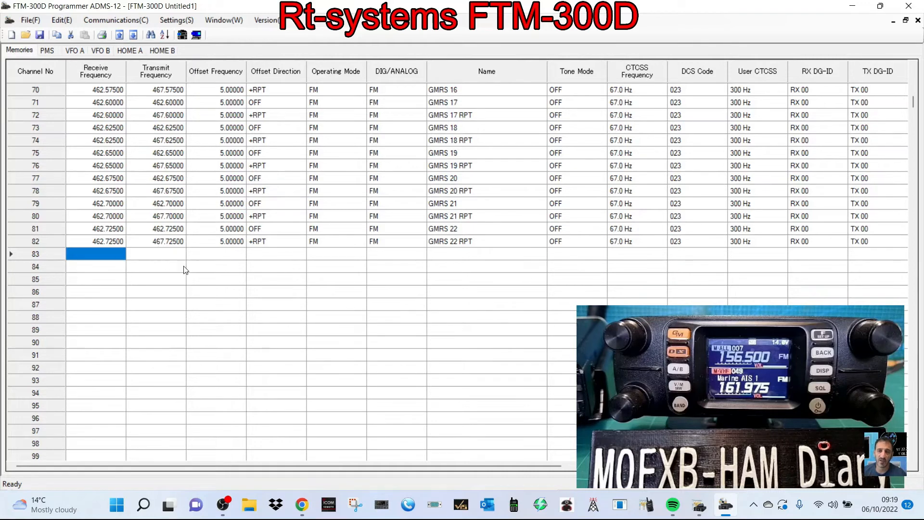
Enter 430.825 as the receive frequency of memory channel 83.
type("430")
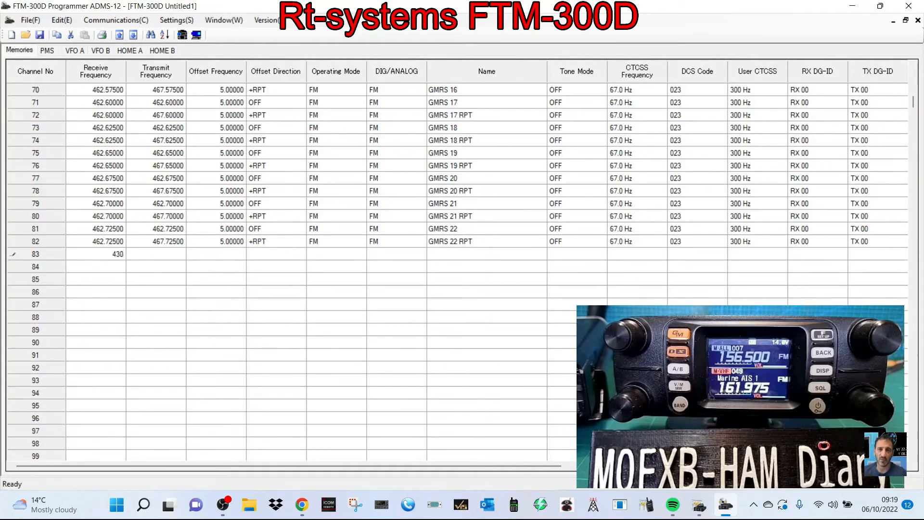
type(".825")
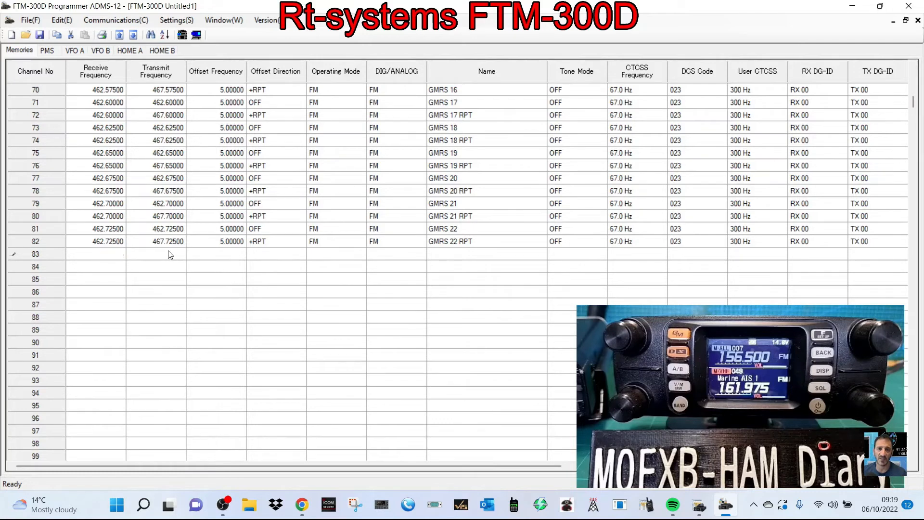
key("Tab")
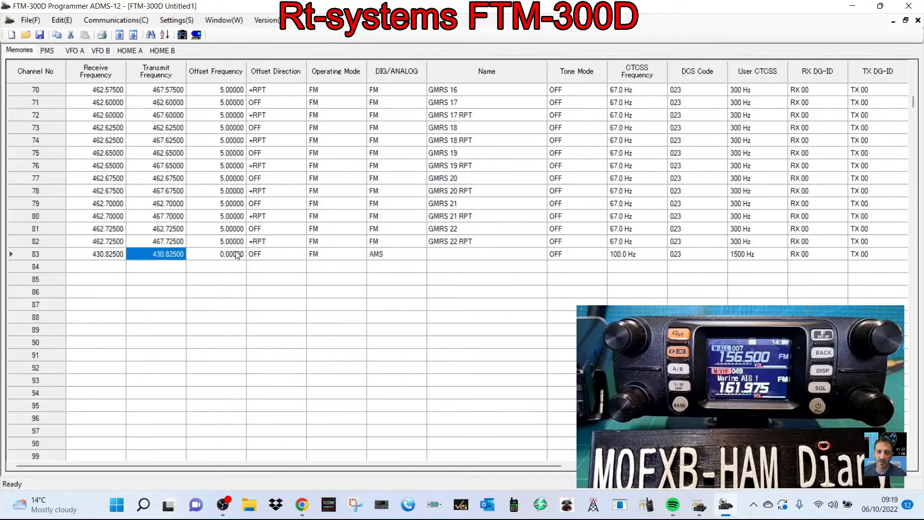
Set channel 83's offset direction to +RPT and its offset frequency to 7.60.
left_click(281, 259)
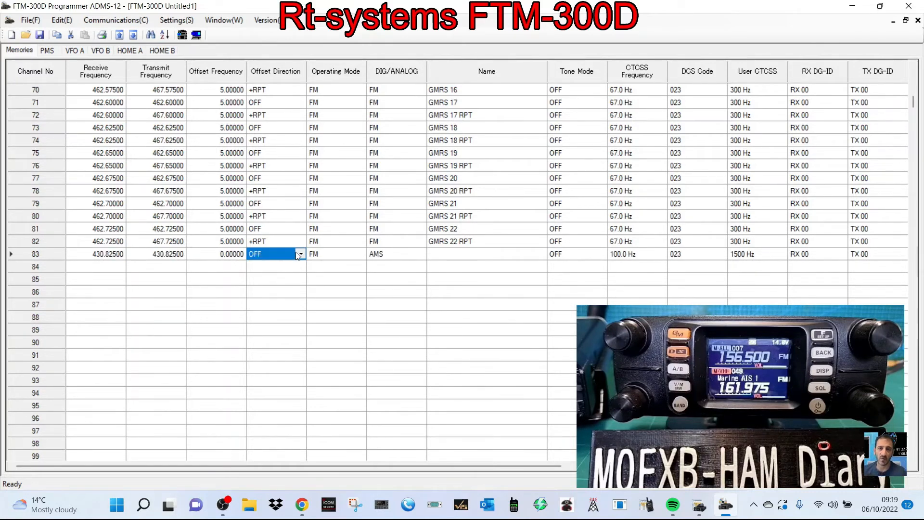
left_click(301, 256)
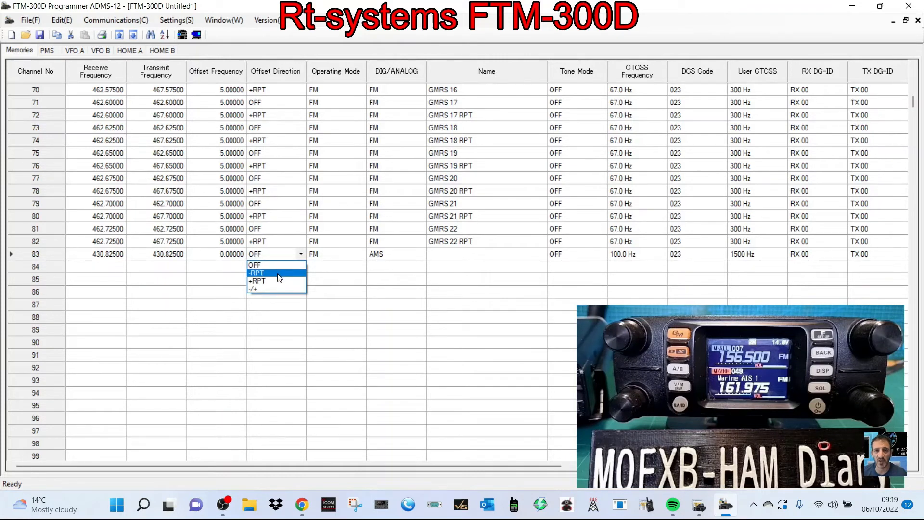
left_click(268, 281)
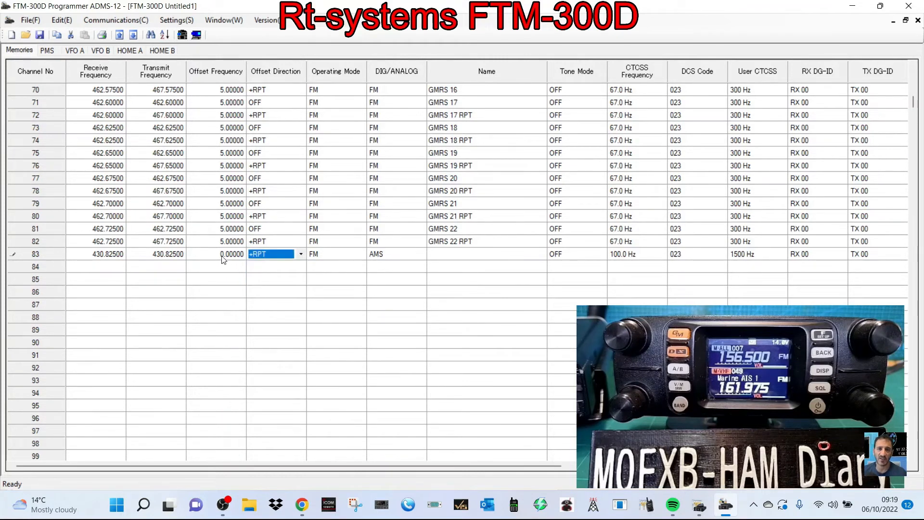
left_click(231, 257)
left_click(231, 258)
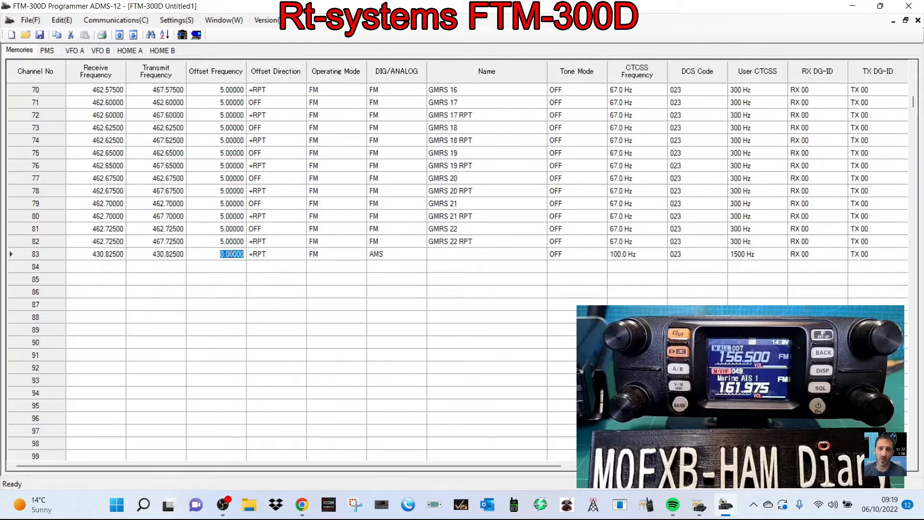
type("7")
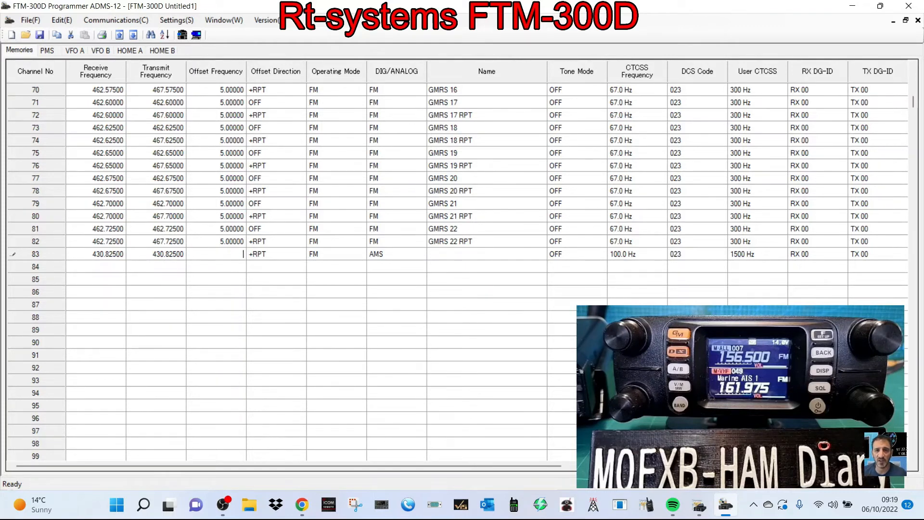
type(".6")
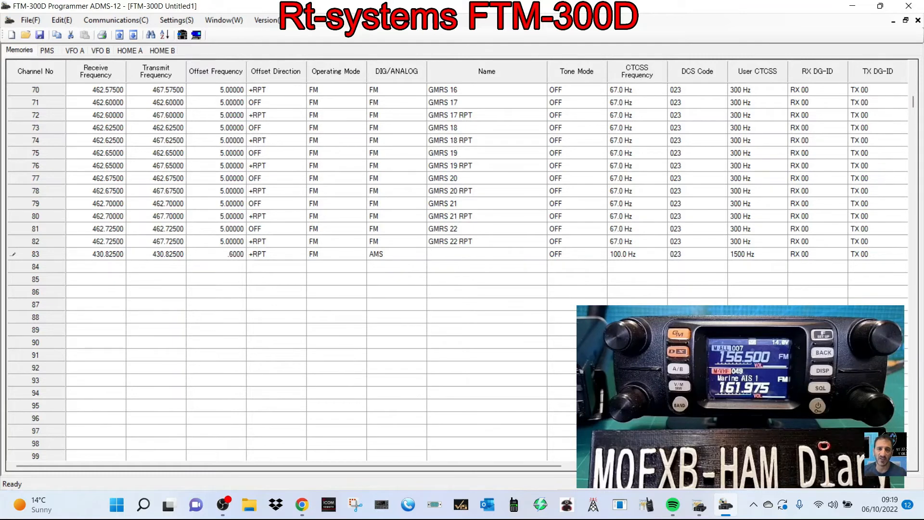
double_click(230, 255)
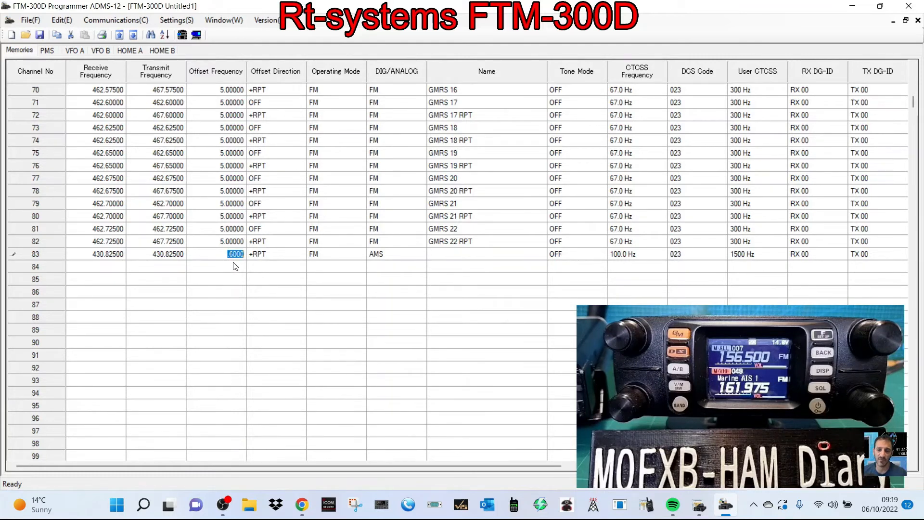
type("7.60")
left_click(273, 279)
Change the digital/analog mode of channel 83 to DN.
left_click(390, 256)
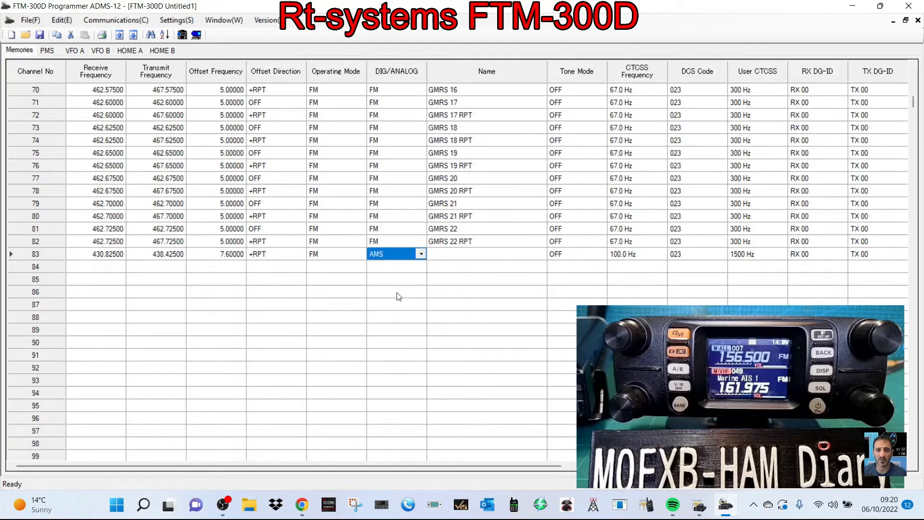
left_click(421, 254)
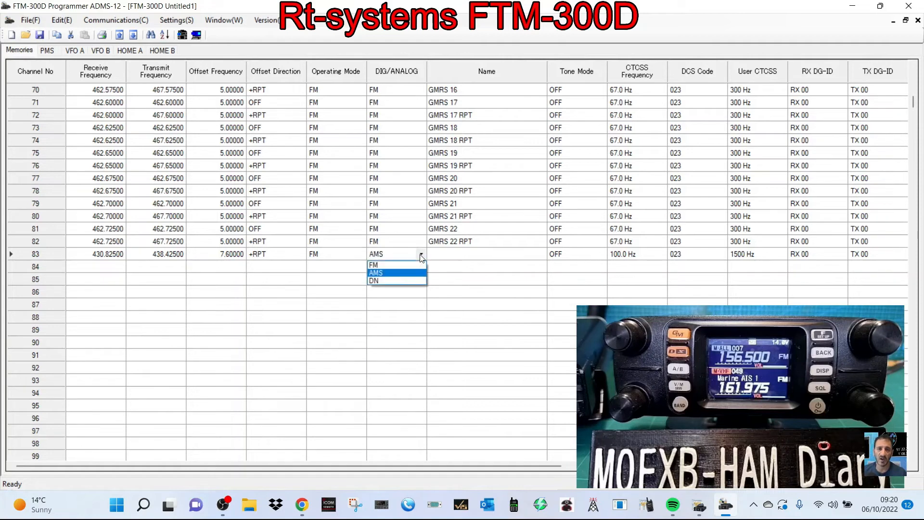
left_click(421, 258)
left_click(421, 258)
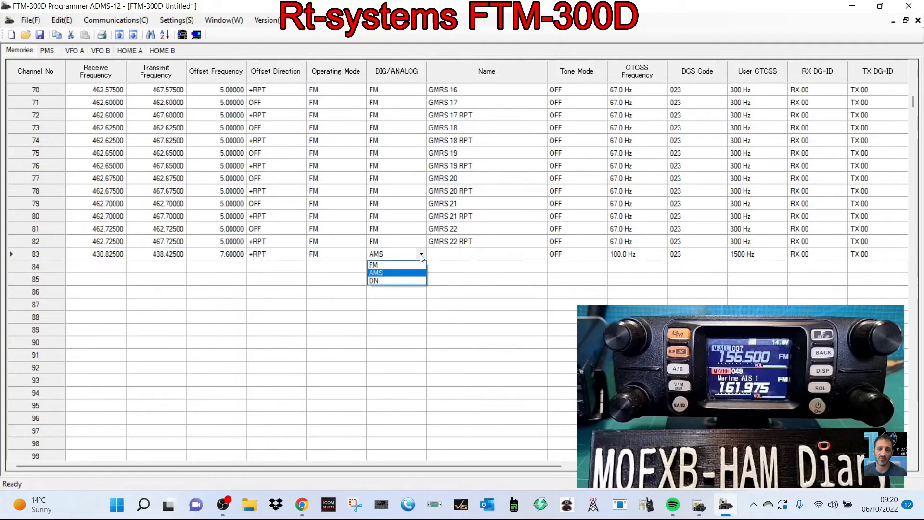
left_click(386, 266)
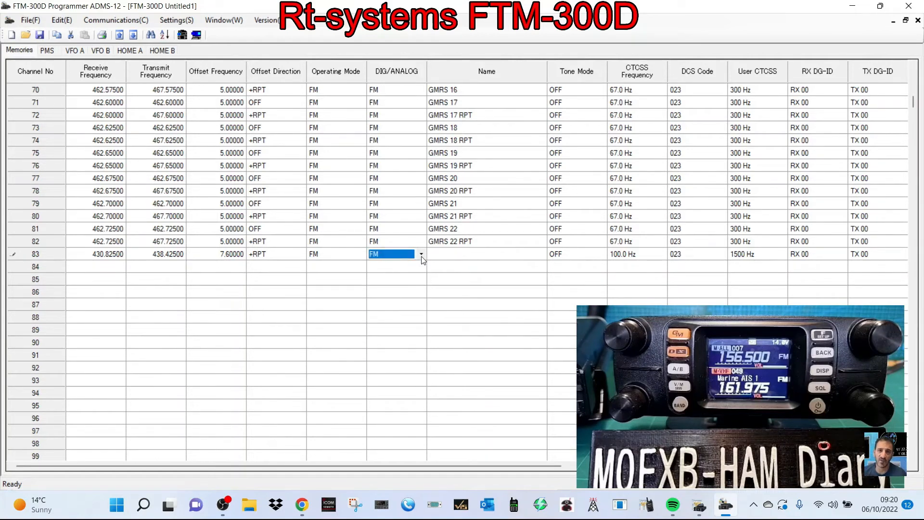
left_click(422, 255)
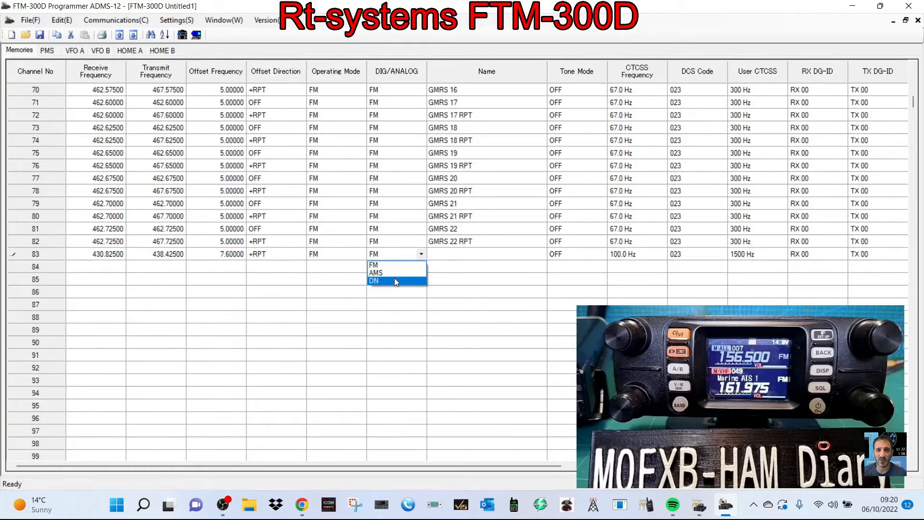
left_click(395, 281)
Name channel 83 GB3FI.
left_click(471, 260)
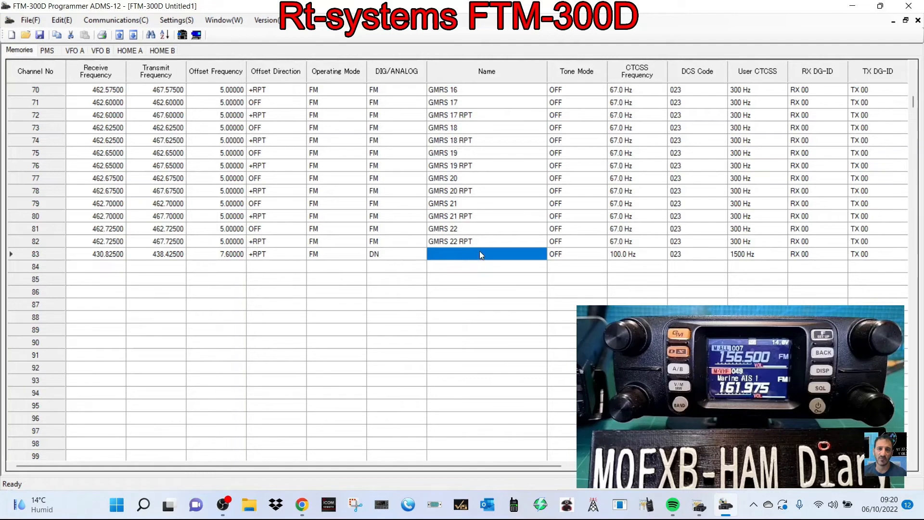
type("G")
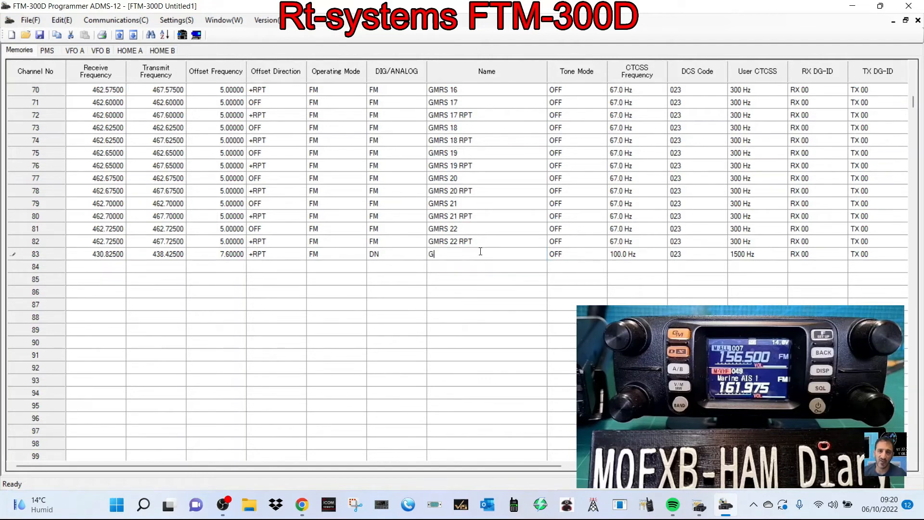
type("B3FI")
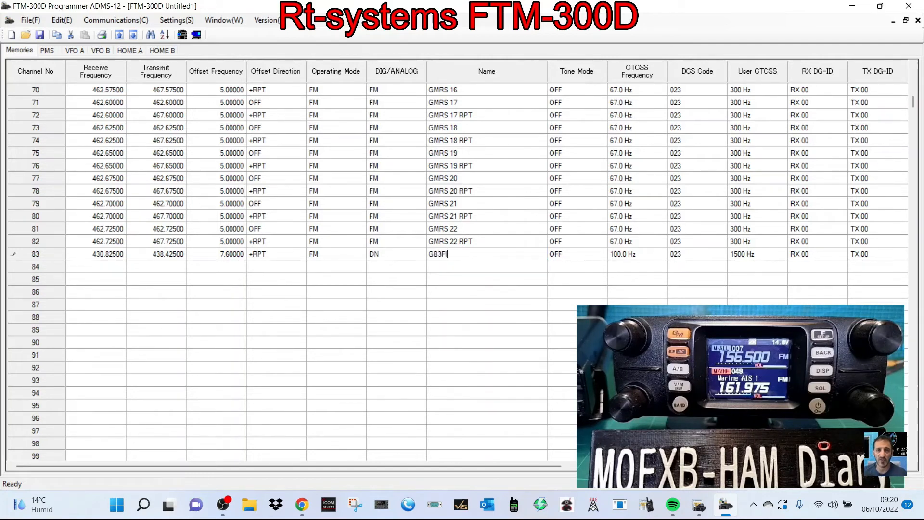
Set channel 83's tone mode to TONE with a CTCSS frequency of 77.0 Hz.
left_click(582, 258)
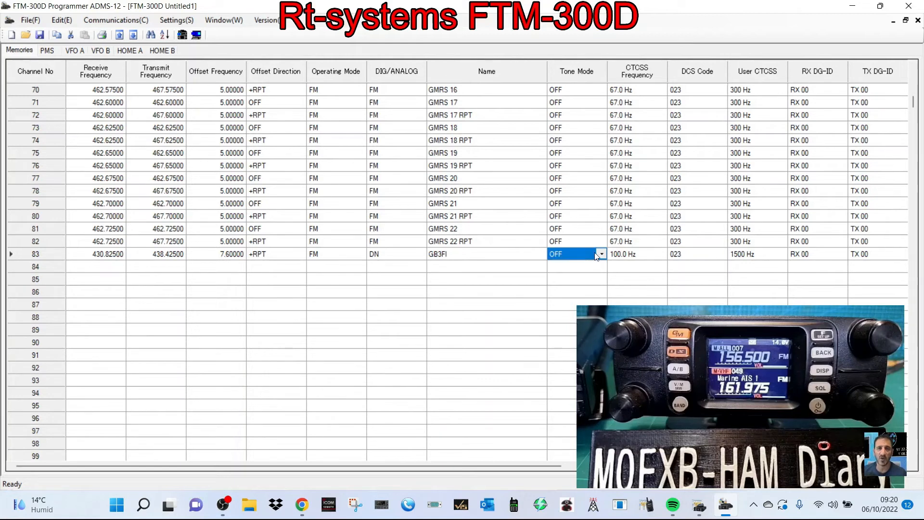
left_click(582, 255)
left_click(579, 273)
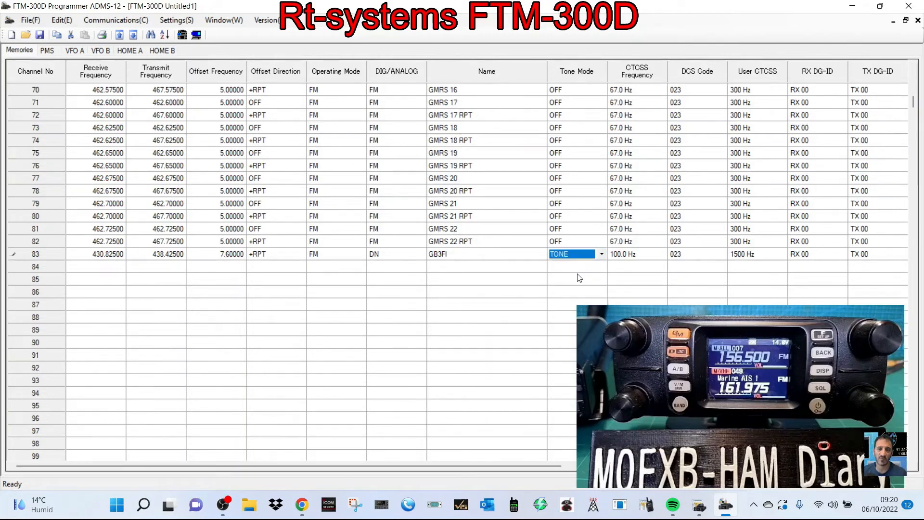
left_click(661, 255)
left_click(662, 256)
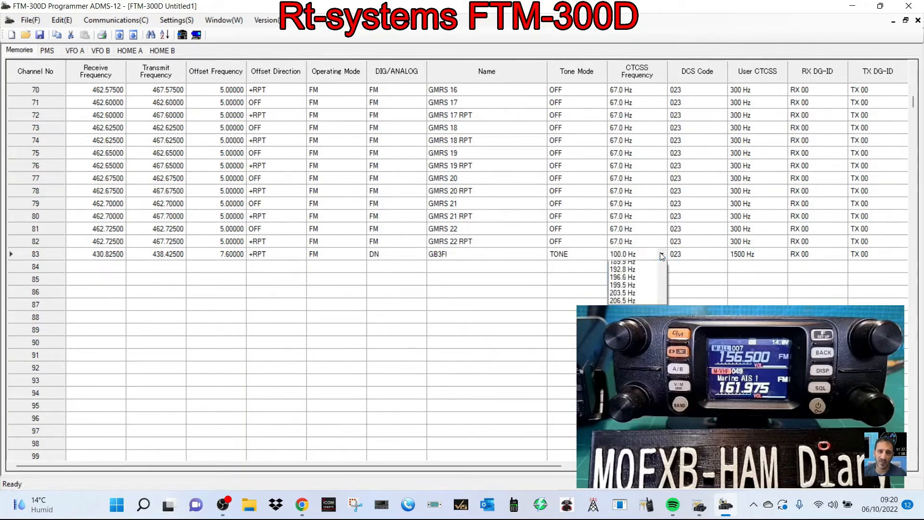
scroll(662, 279, "up", 4)
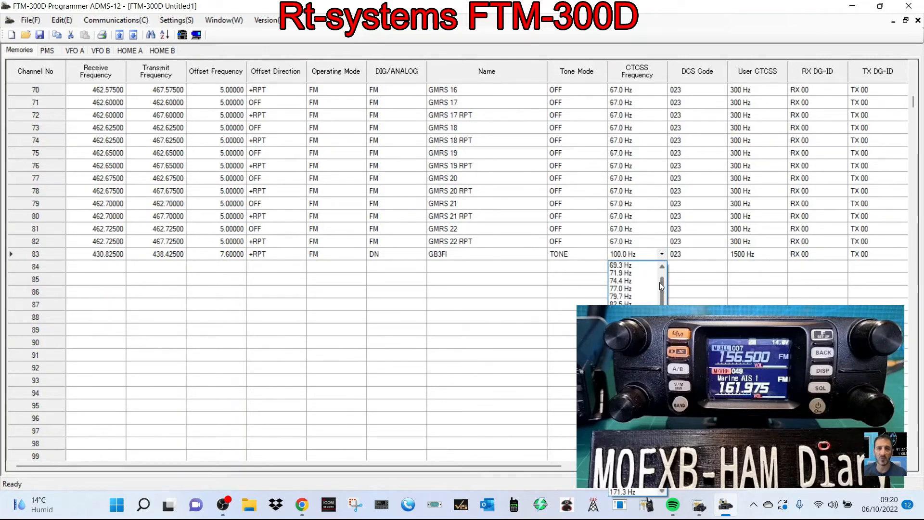
left_click(625, 273)
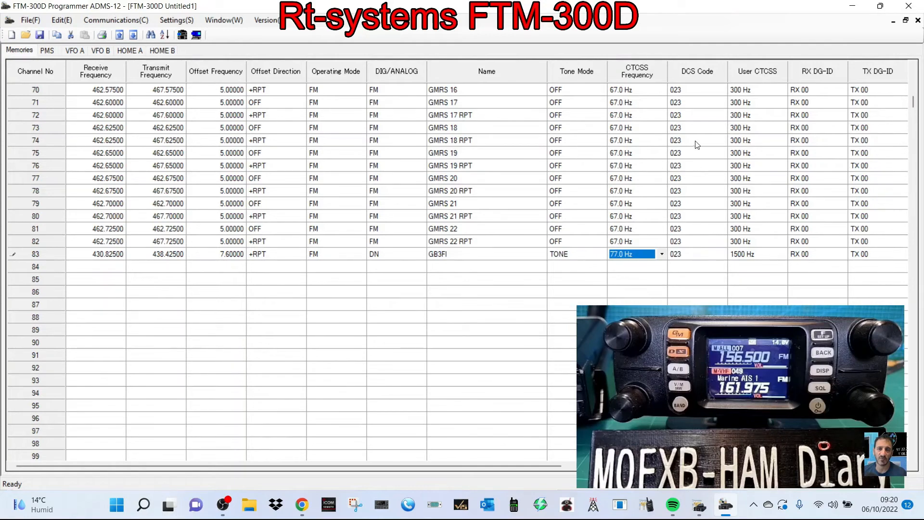
Set the transmit power of channels 83 and 82 to LOW.
left_click_drag(558, 466, 895, 466)
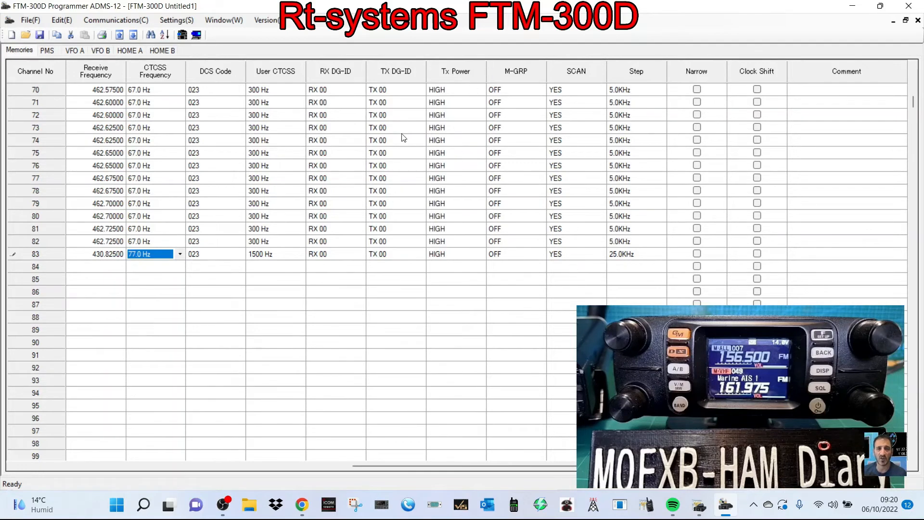
left_click(465, 256)
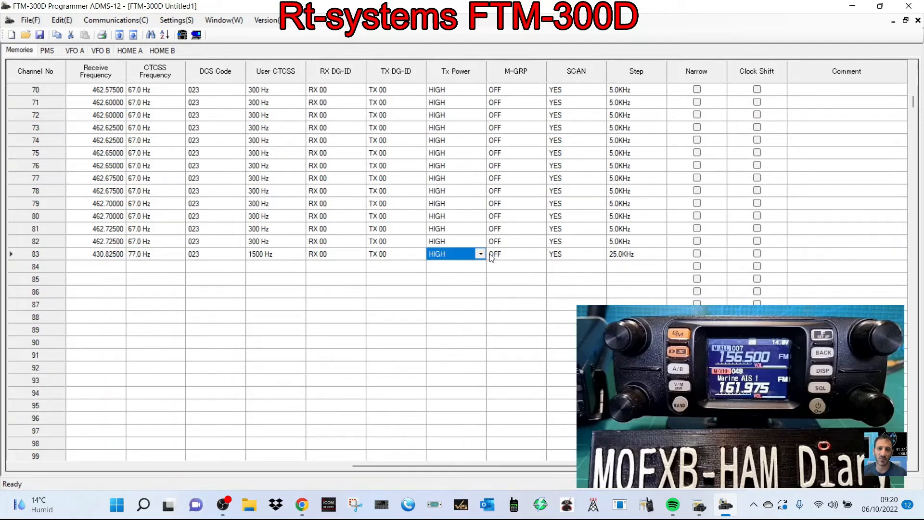
left_click(481, 255)
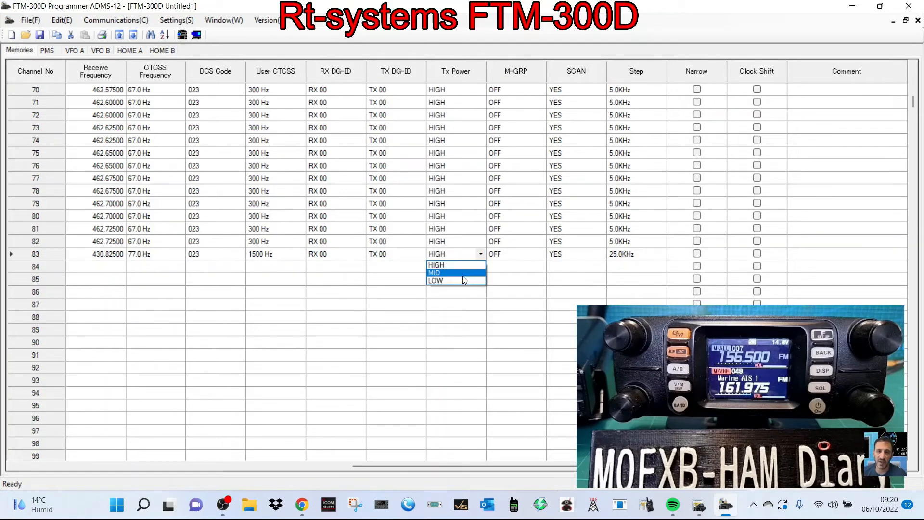
left_click(463, 279)
left_click(480, 243)
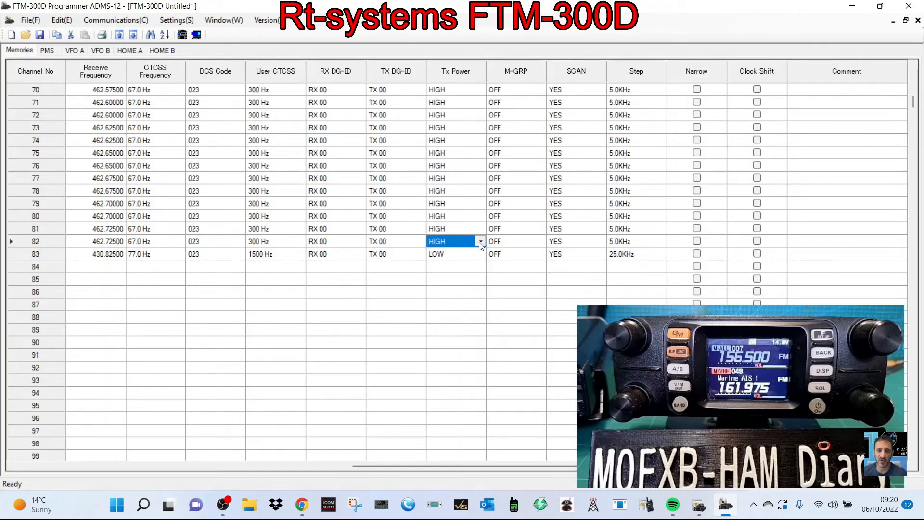
left_click(481, 242)
left_click(462, 267)
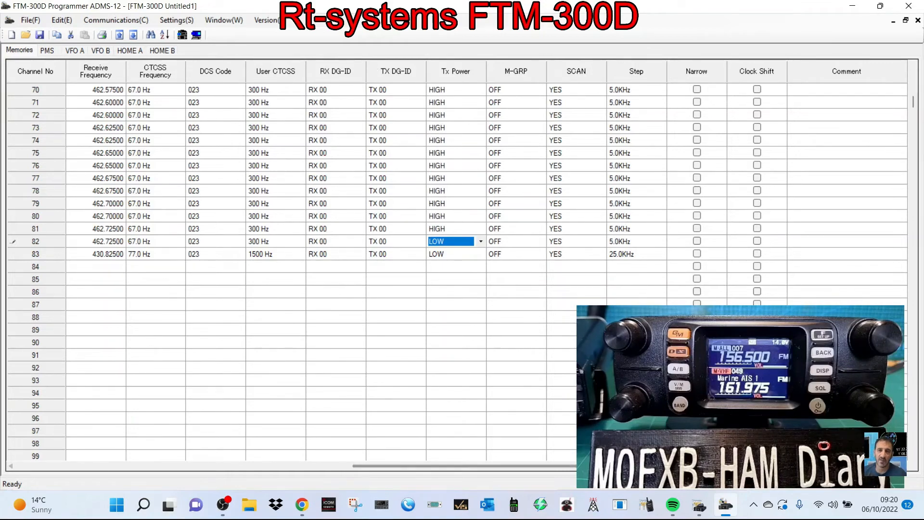
Send the memory data to the FTM-300D and close the transfer window once it completes.
left_click_drag(761, 466, 375, 476)
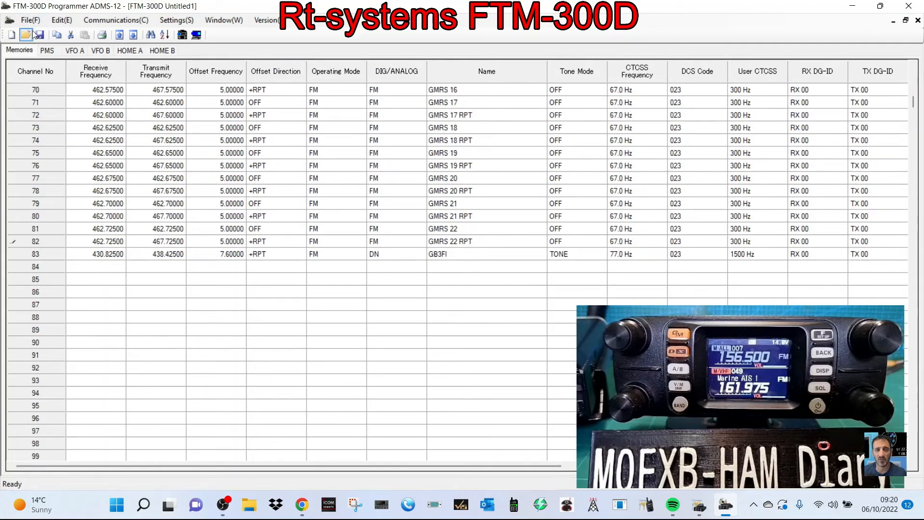
left_click(105, 23)
left_click(115, 46)
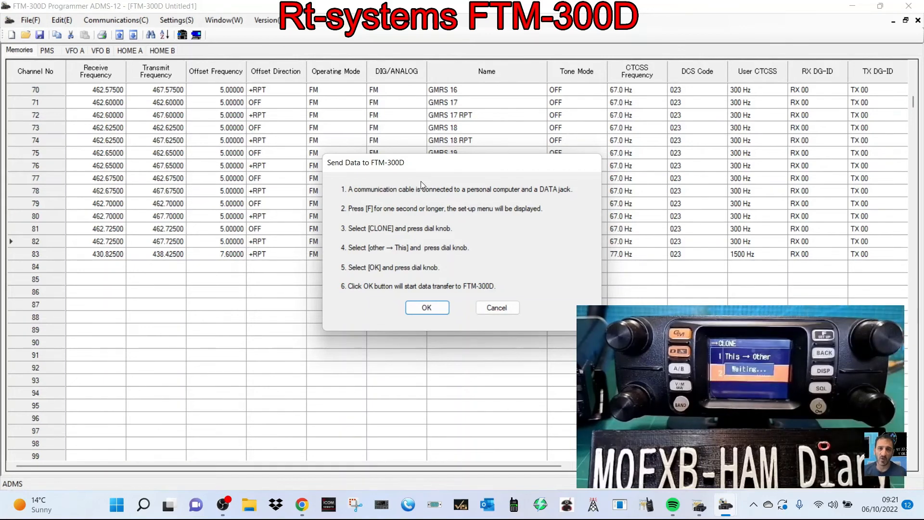
left_click(435, 310)
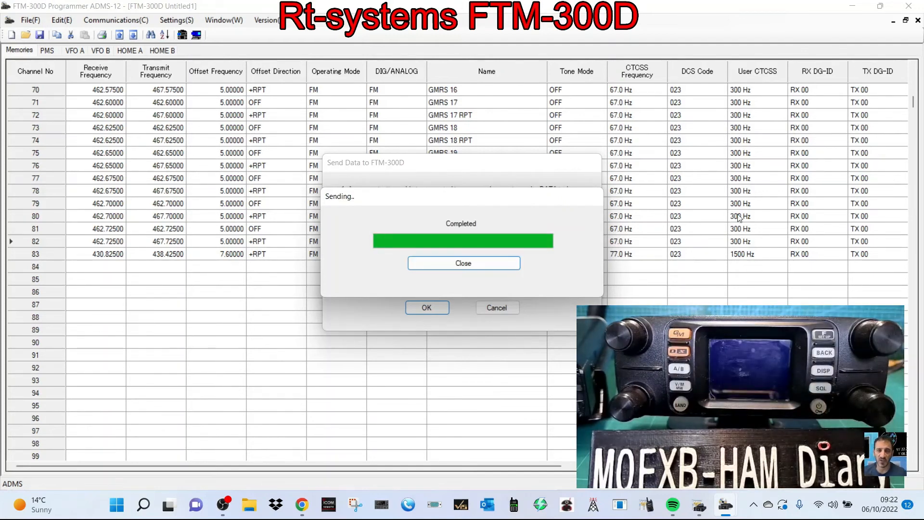
left_click(477, 260)
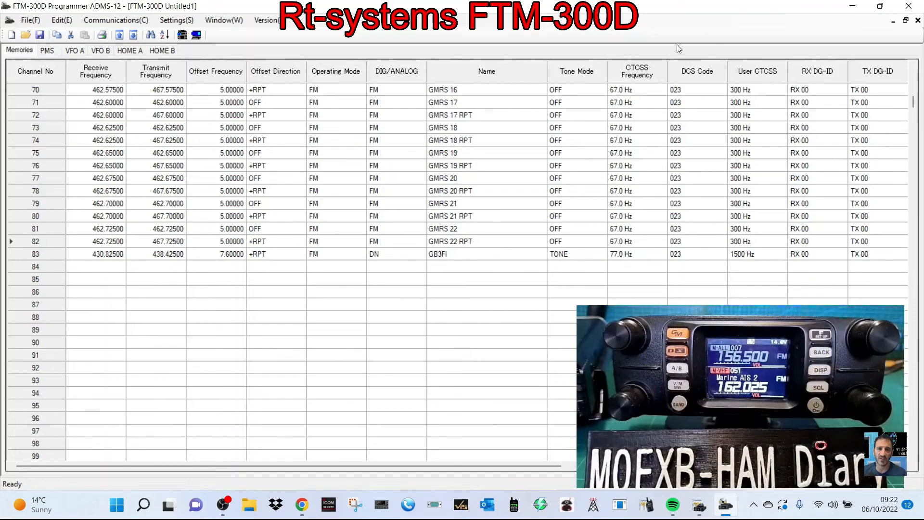
Switch to the RT Systems FTM-300 programmer at full size and review its Communications, Window and Help commands.
left_click(881, 7)
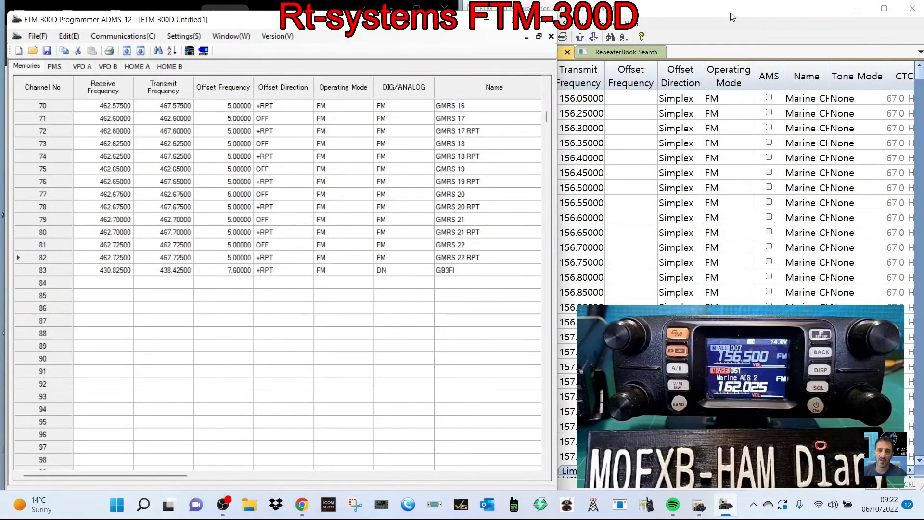
left_click(732, 17)
left_click(886, 8)
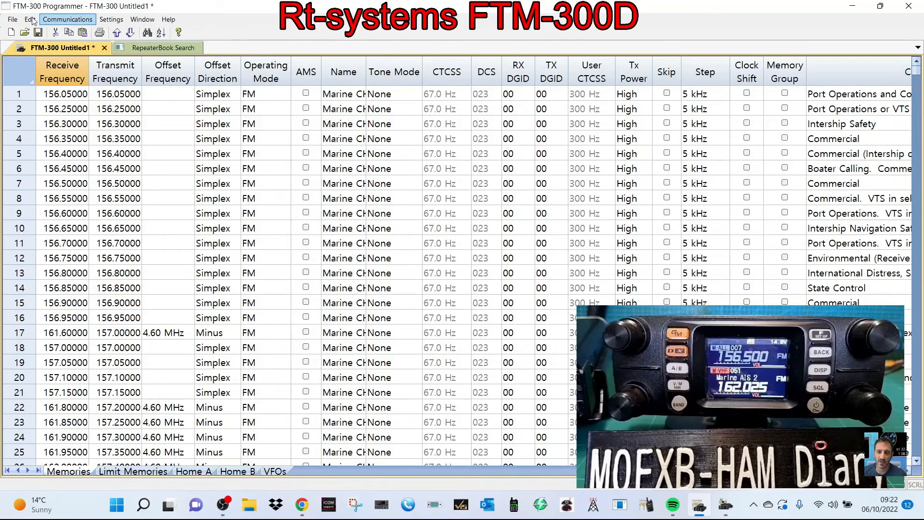
left_click(15, 19)
left_click(14, 19)
left_click(50, 21)
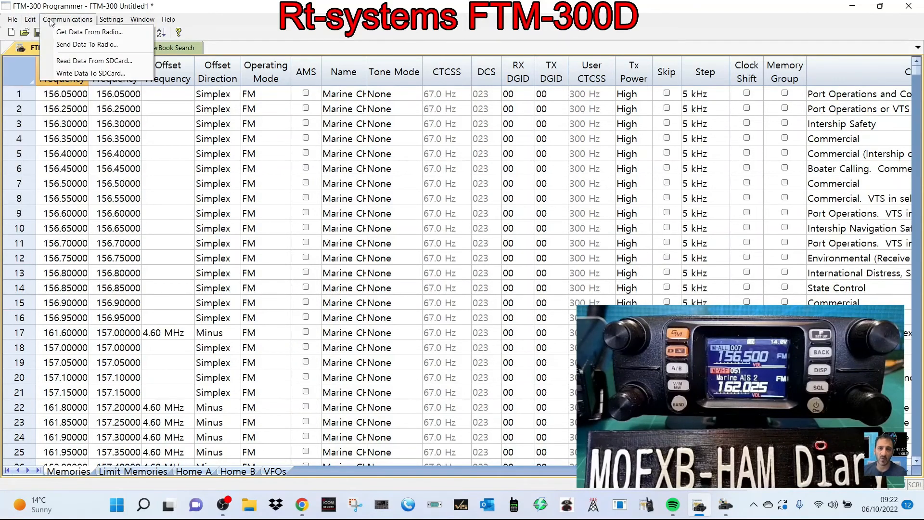
mouse_move(111, 21)
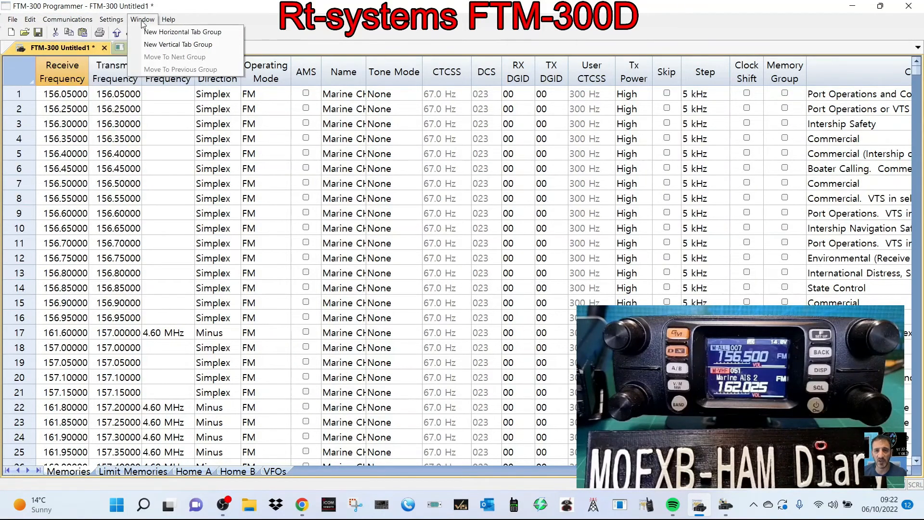
left_click(79, 21)
left_click(169, 20)
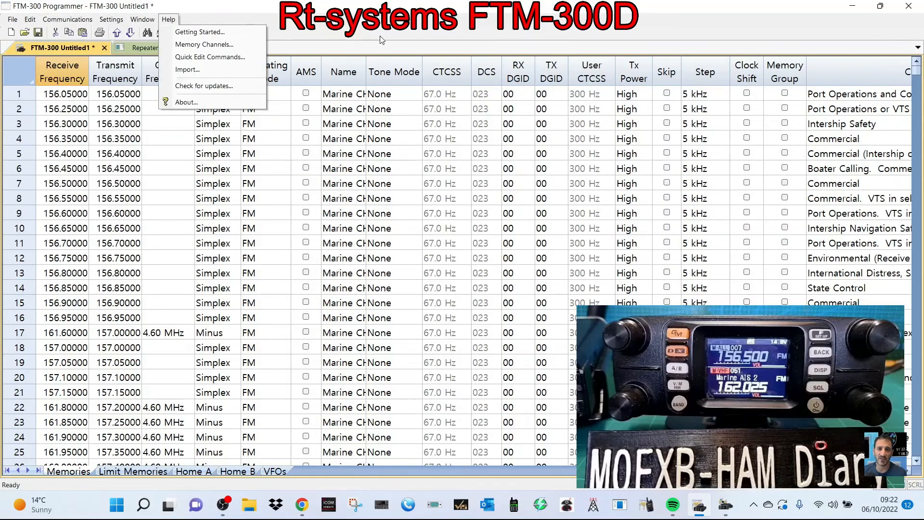
left_click(451, 32)
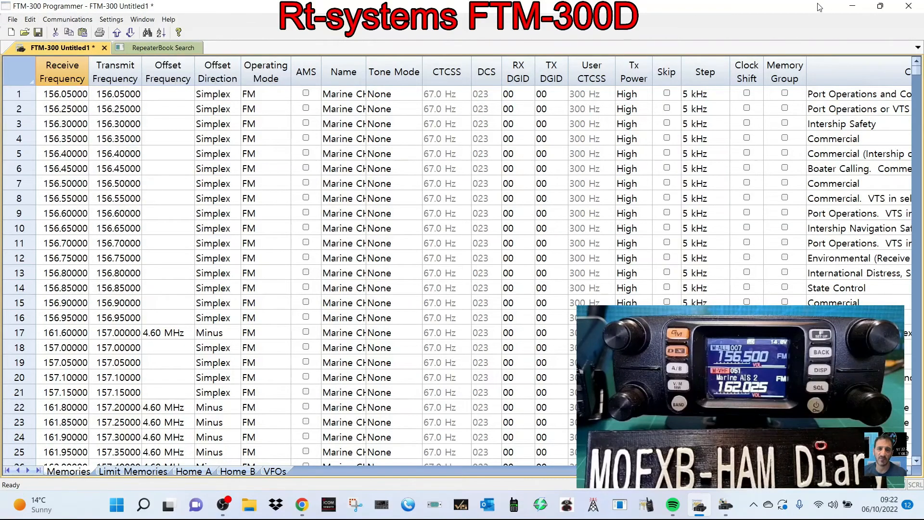
Restore the RT Systems programmer to its smaller size and align the ADMS-12 window beside it.
left_click(881, 7)
left_click(318, 39)
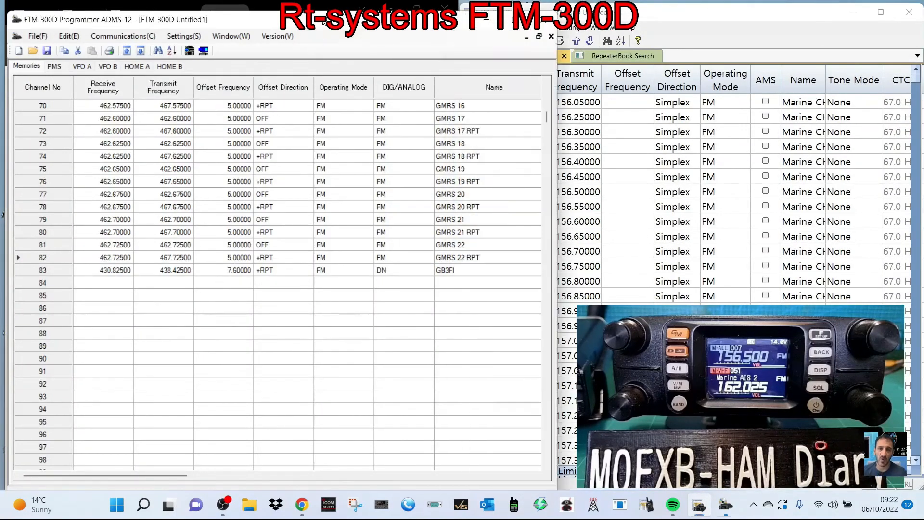
left_click_drag(496, 11, 495, 2)
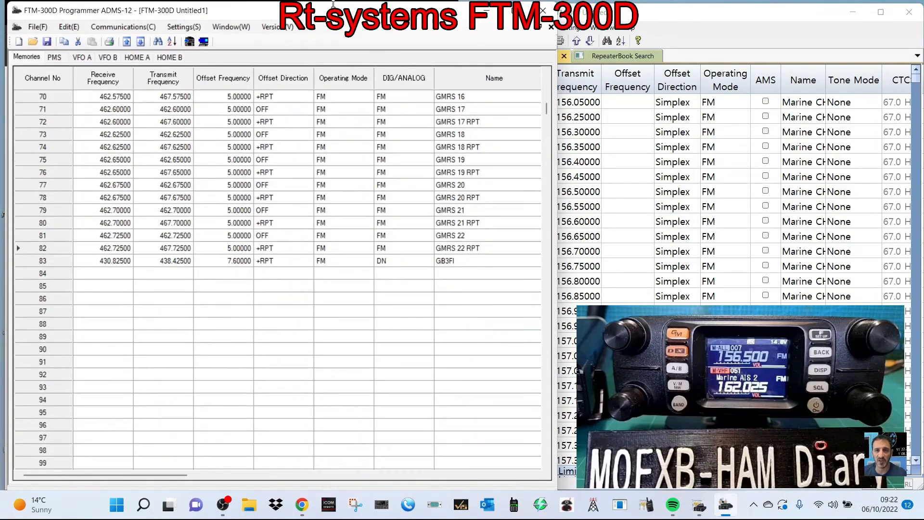
left_click(805, 13)
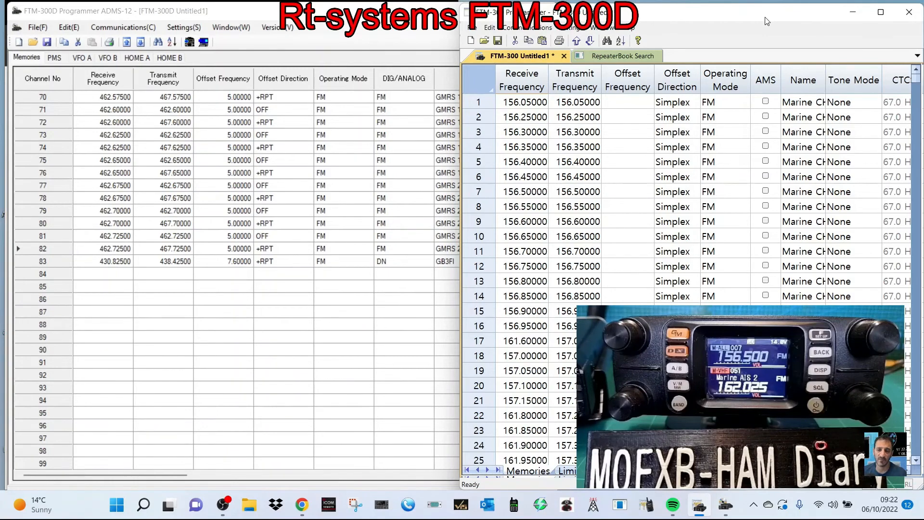
left_click(366, 13)
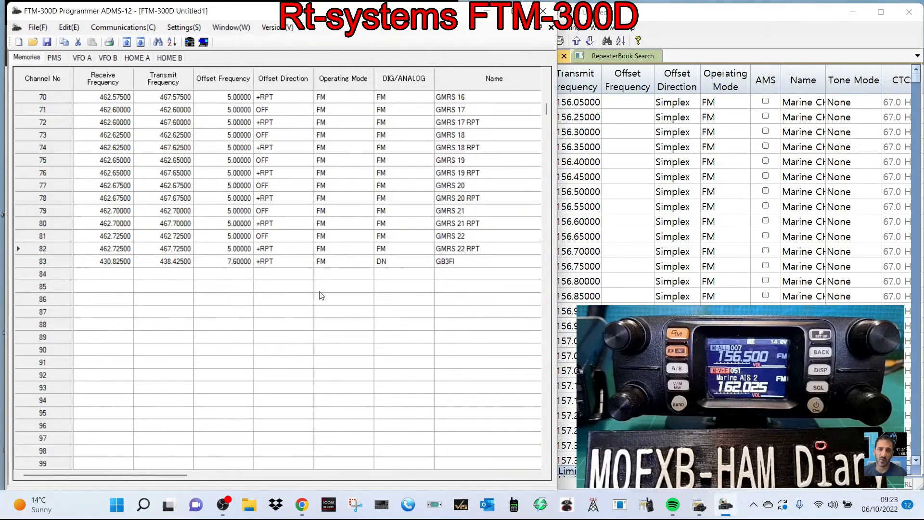
Examine the ADMS-12 memory list and its PMS, VFO A, VFO B, HOME A and HOME B channel tables.
scroll(331, 316, "down", 5)
scroll(336, 319, "up", 8)
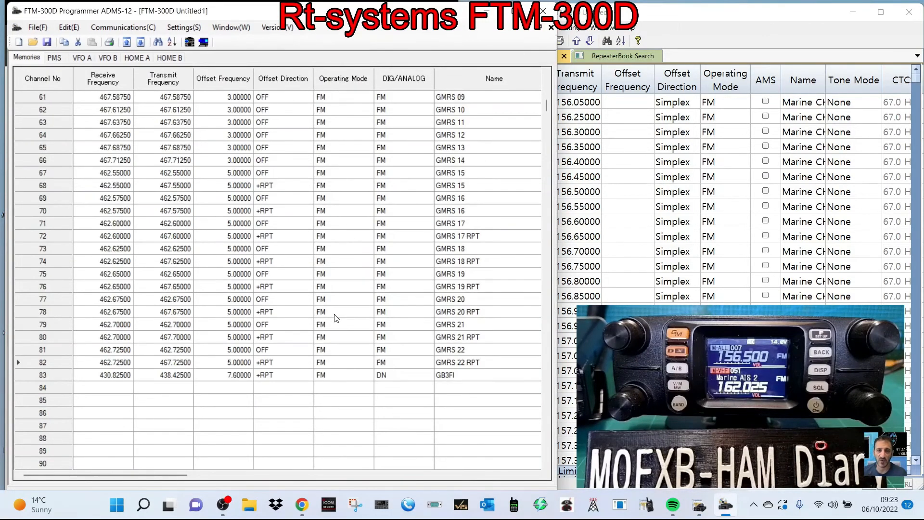
left_click(54, 57)
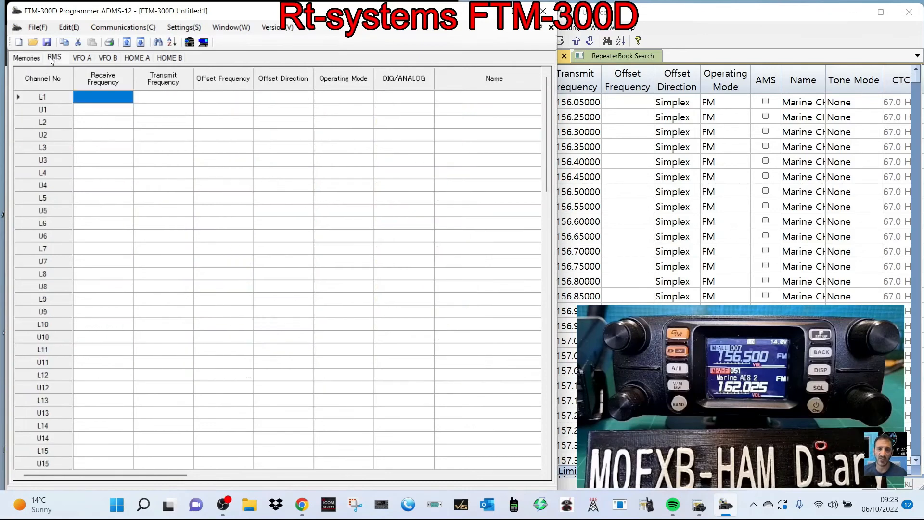
left_click(82, 60)
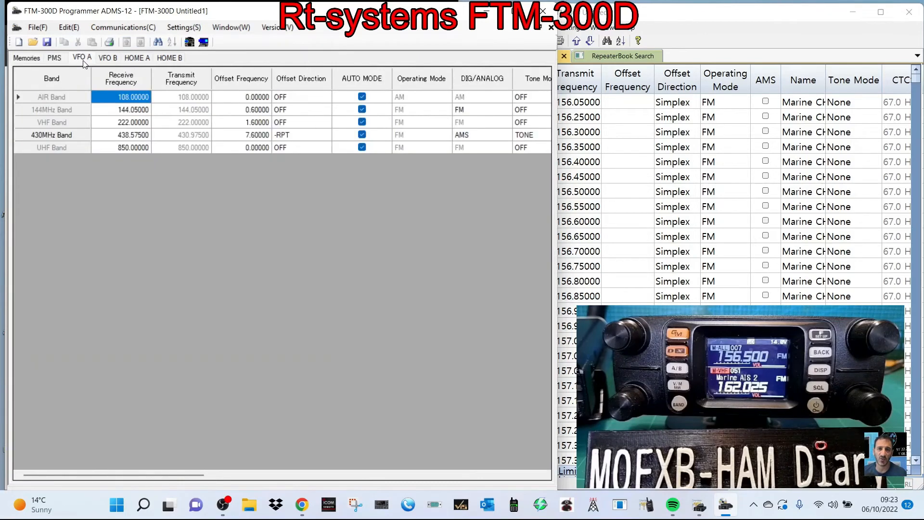
left_click(109, 61)
left_click(136, 63)
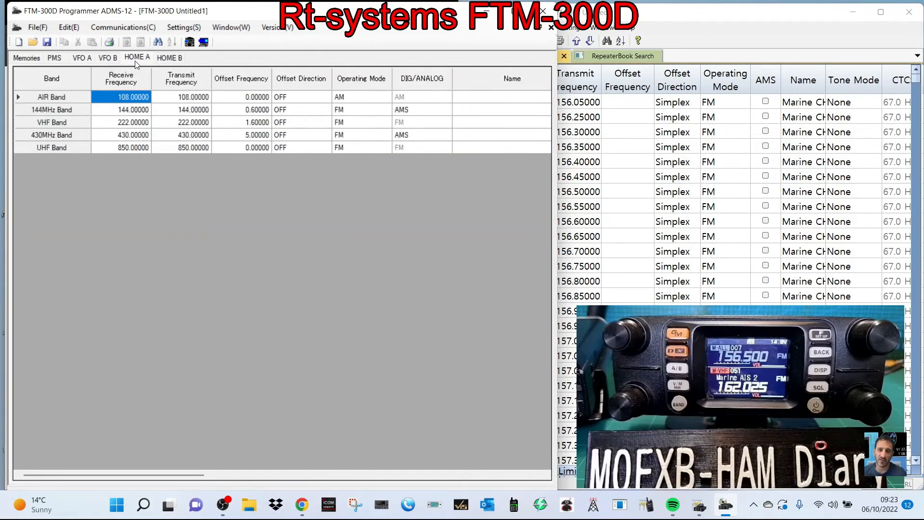
left_click(178, 58)
Review the RT Systems programmer's file and external data options, its memory list and the existing RepeaterBook search results.
left_click(774, 7)
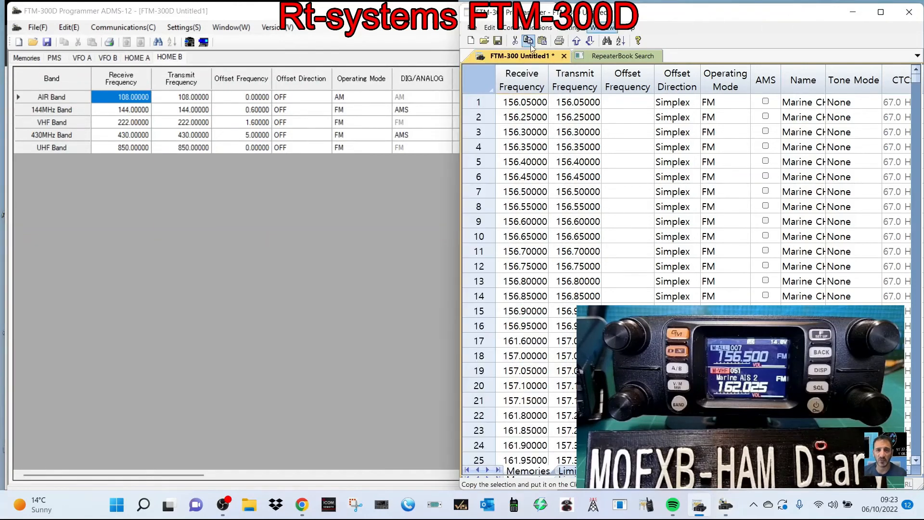
left_click(471, 27)
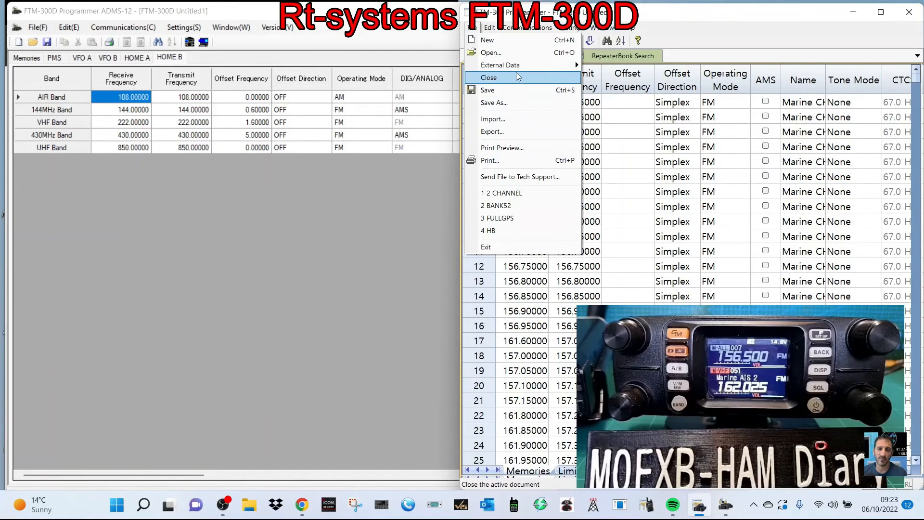
mouse_move(554, 65)
left_click(671, 79)
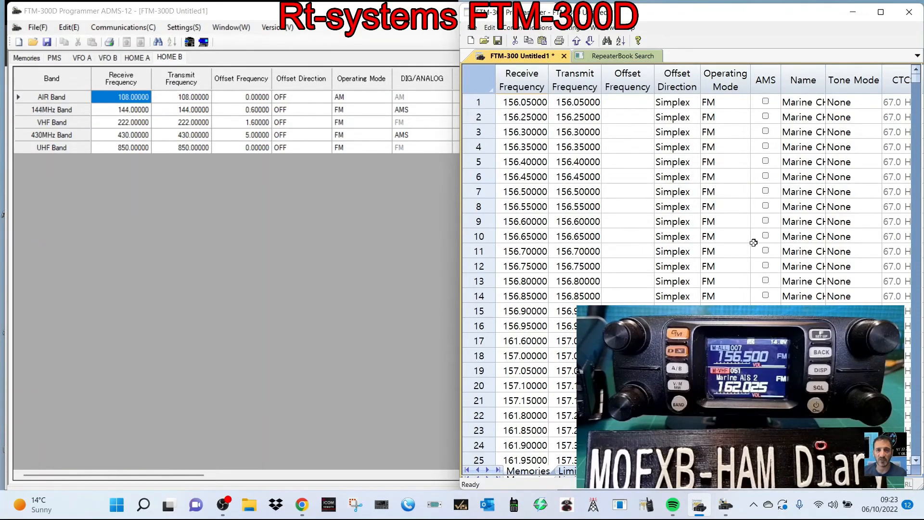
scroll(709, 245, "down", 3)
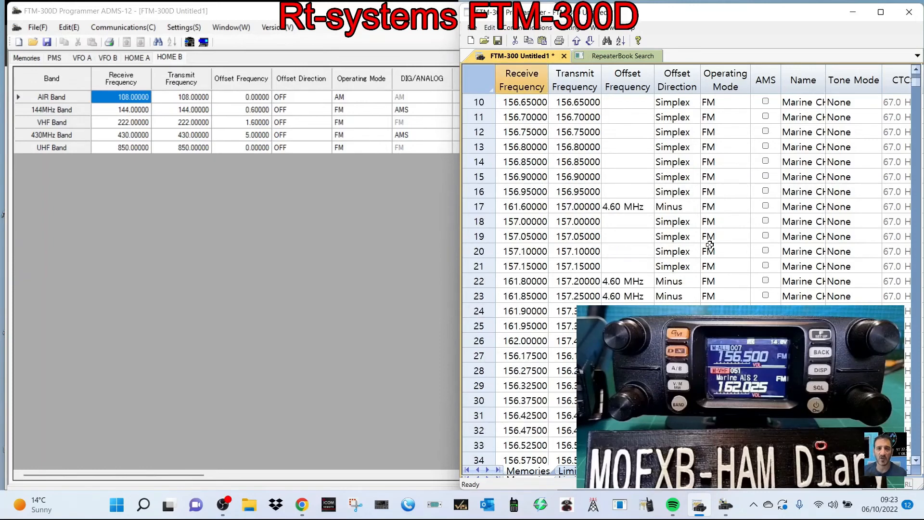
left_click(632, 55)
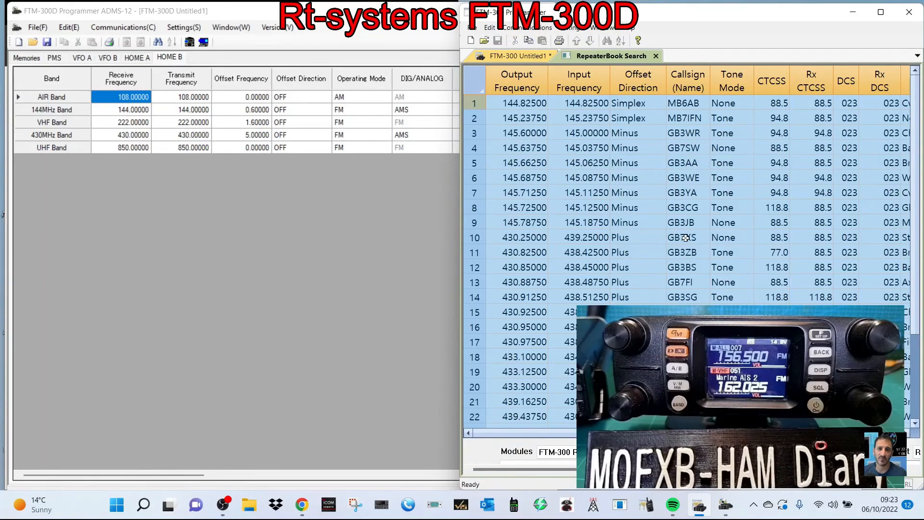
Close the old RepeaterBook results and run a new search around Bristol, UK, within 30 miles for 2 meter and 70 cm repeaters.
left_click(656, 56)
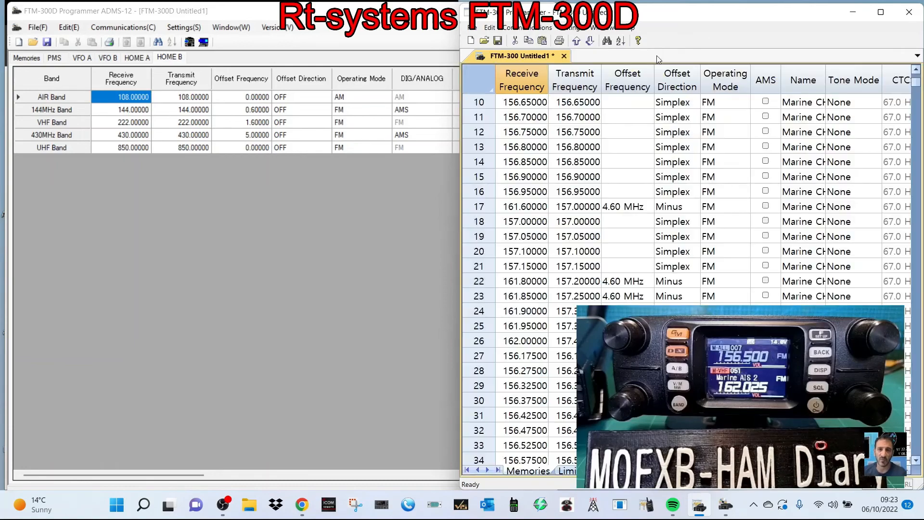
left_click(471, 30)
mouse_move(530, 65)
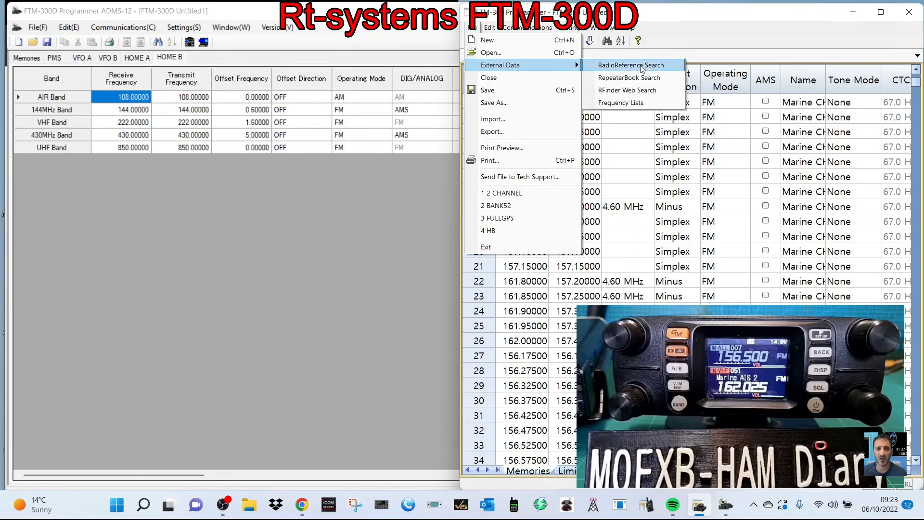
left_click(662, 78)
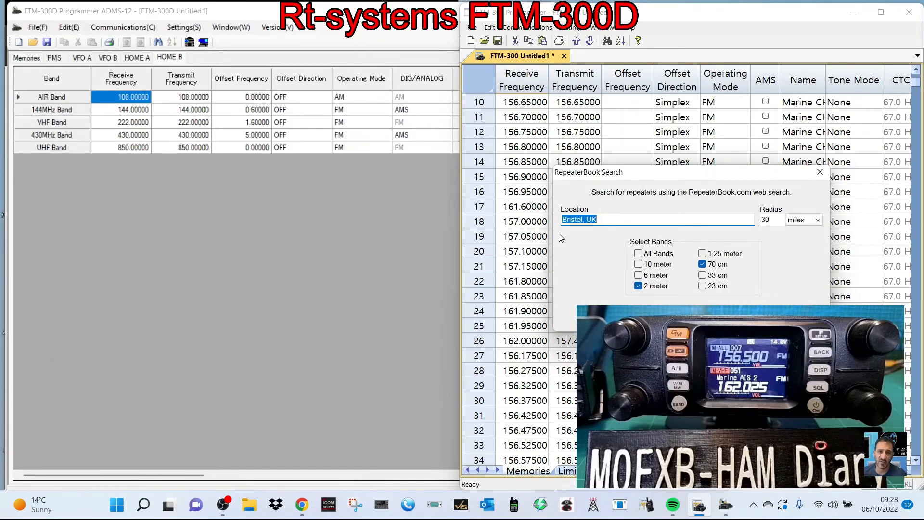
left_click(712, 316)
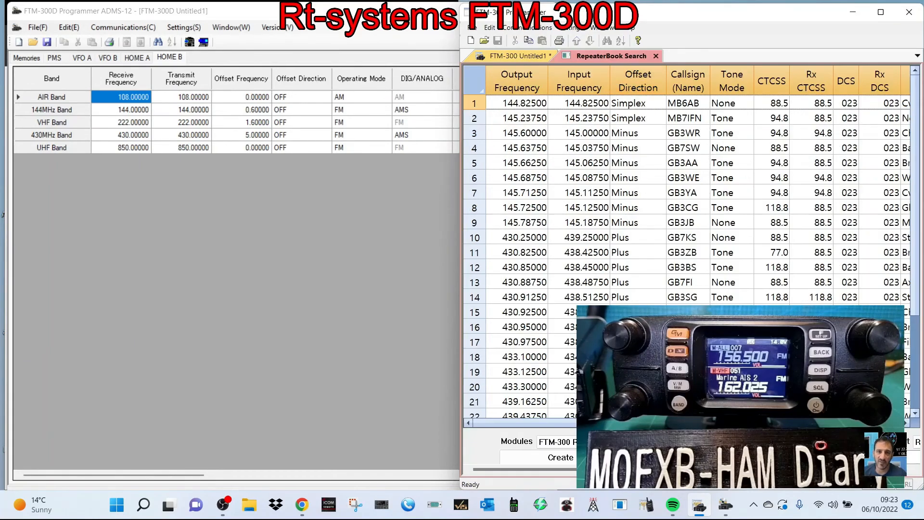
scroll(735, 219, "down", 3)
scroll(748, 239, "up", 3)
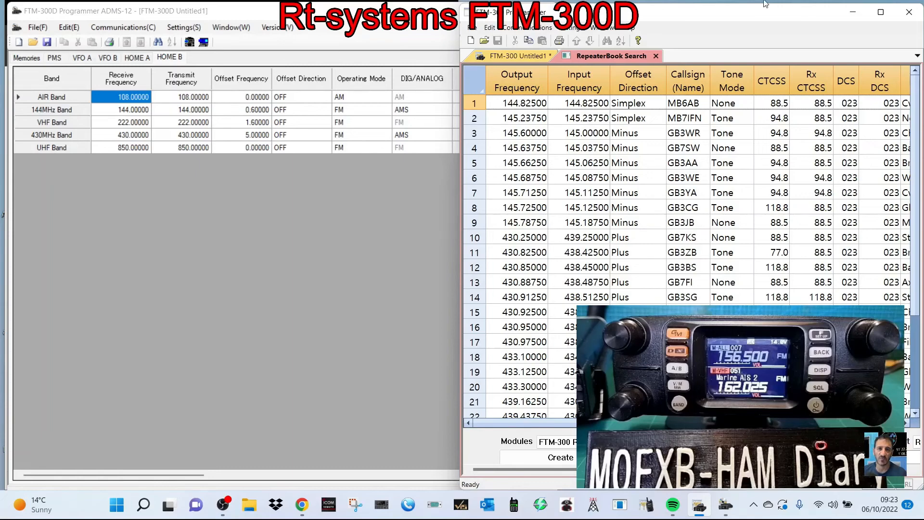
Select all repeaters in the RepeaterBook search results and copy them.
left_click(881, 12)
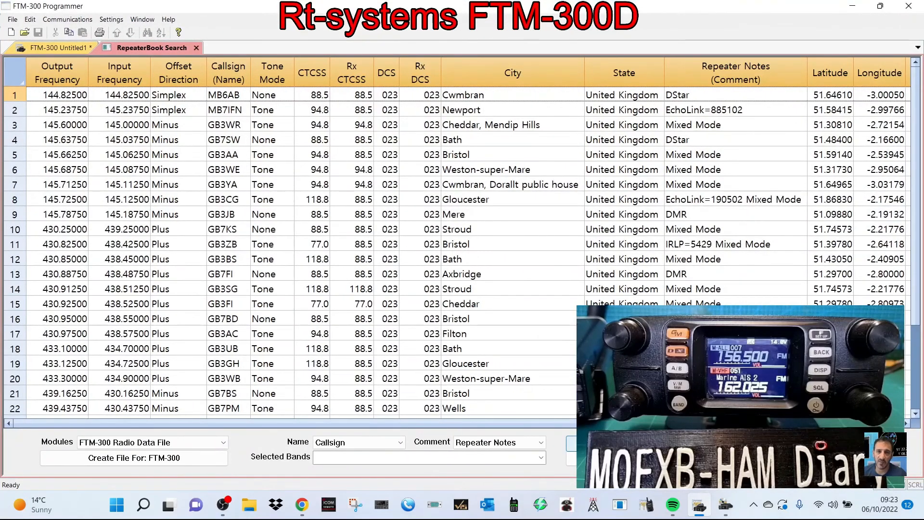
left_click(15, 73)
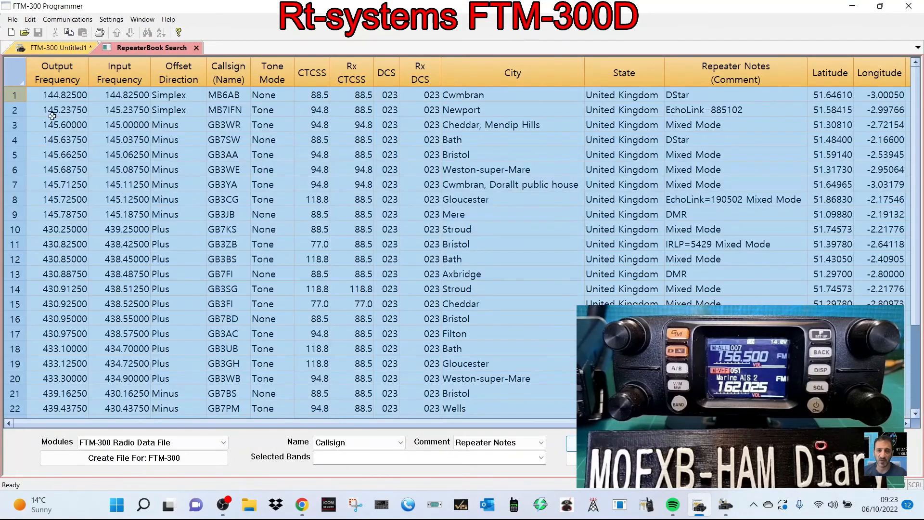
right_click(110, 168)
left_click(140, 188)
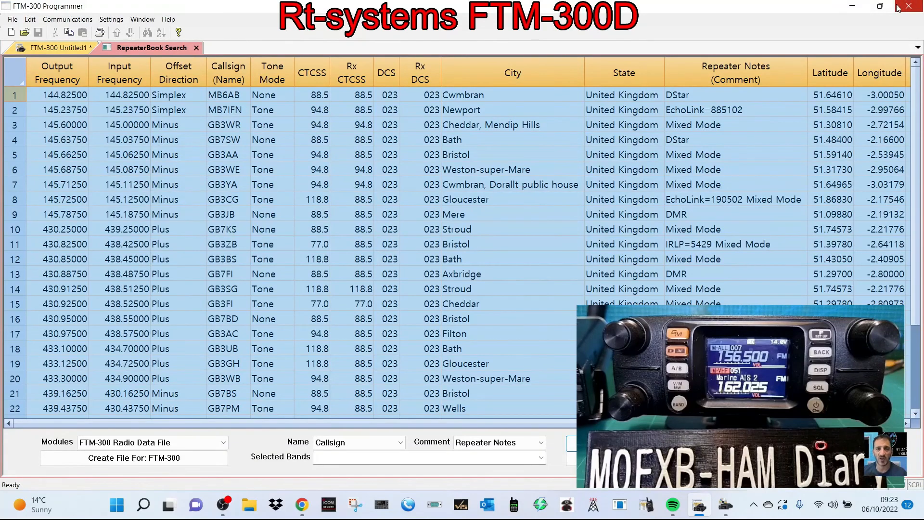
left_click(880, 6)
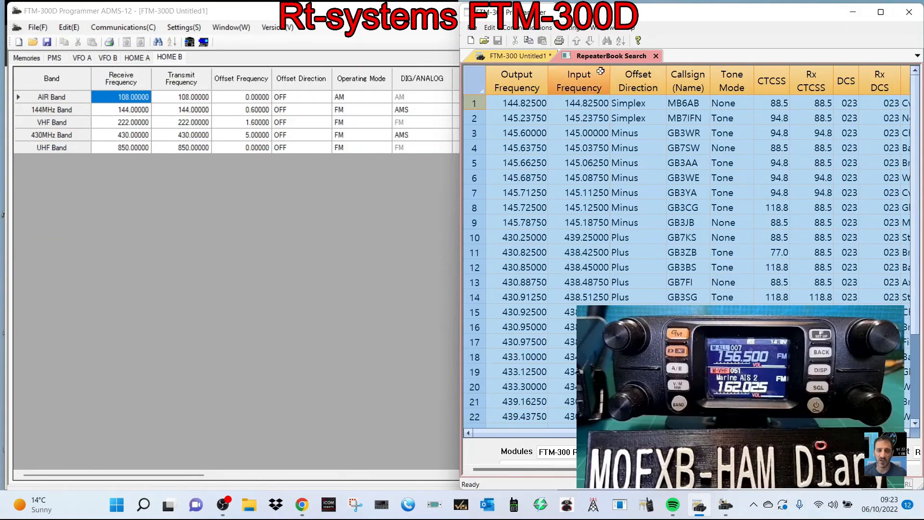
Select the empty channel 83 in the FTM-300 memory list and show the editing commands available for it.
left_click(536, 59)
scroll(626, 241, "down", 20)
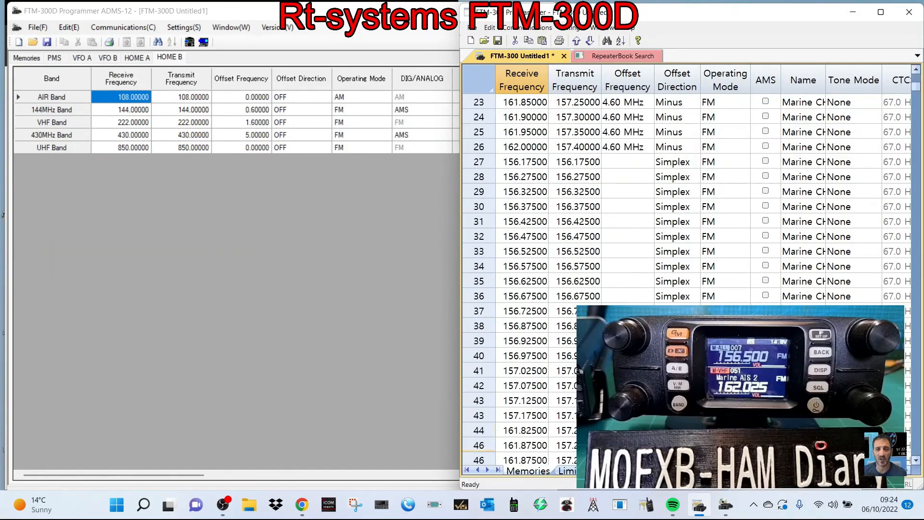
left_click(506, 340)
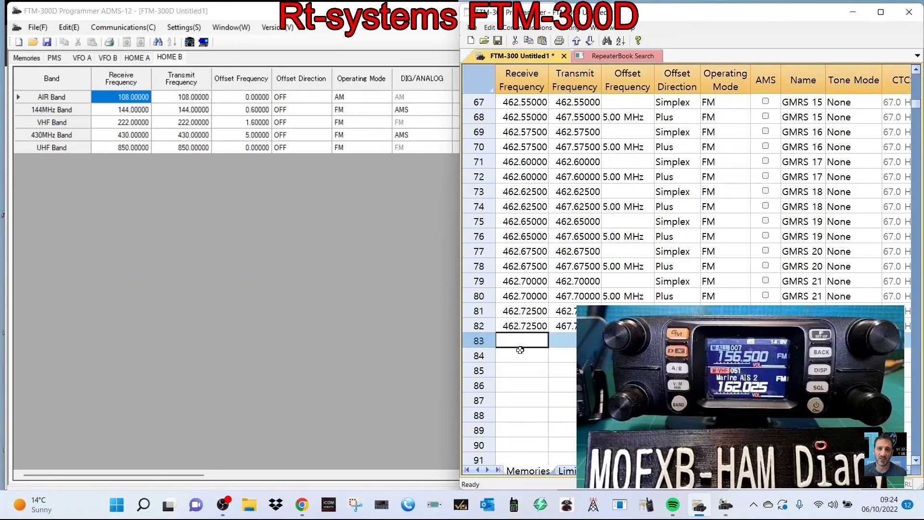
right_click(539, 365)
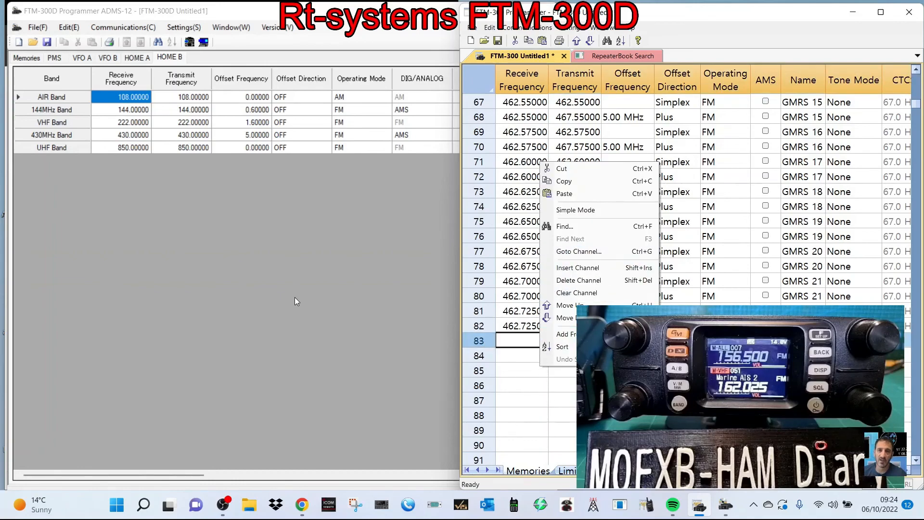
Return to the ADMS-12 memory list and select the whole empty channel 84 row.
left_click(306, 285)
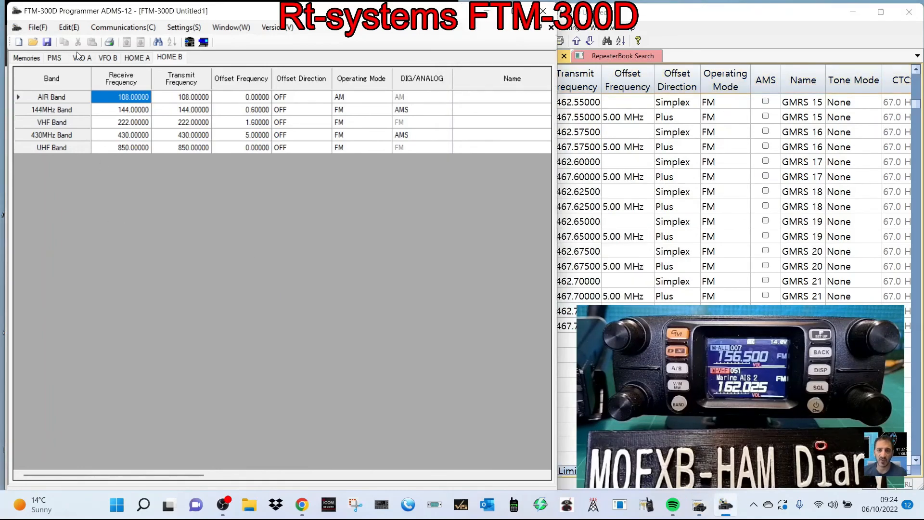
left_click(23, 58)
left_click(51, 388)
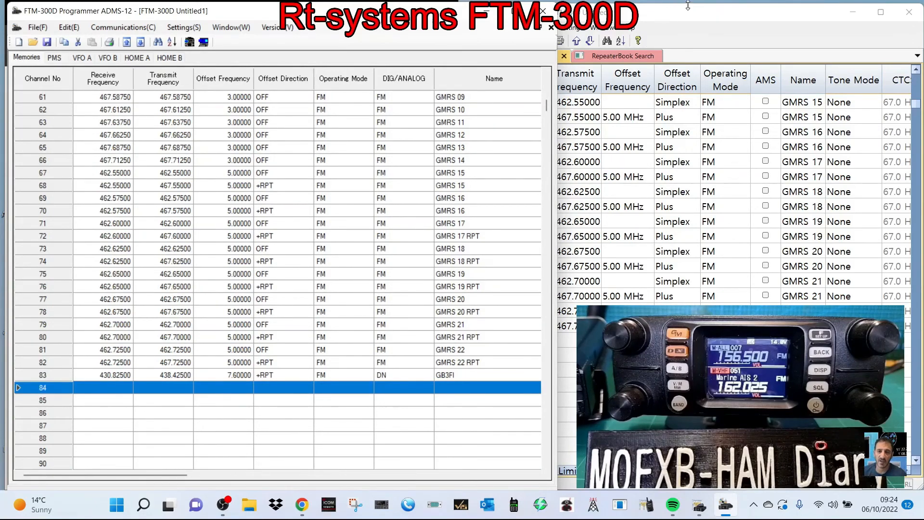
left_click(717, 12)
left_click(883, 14)
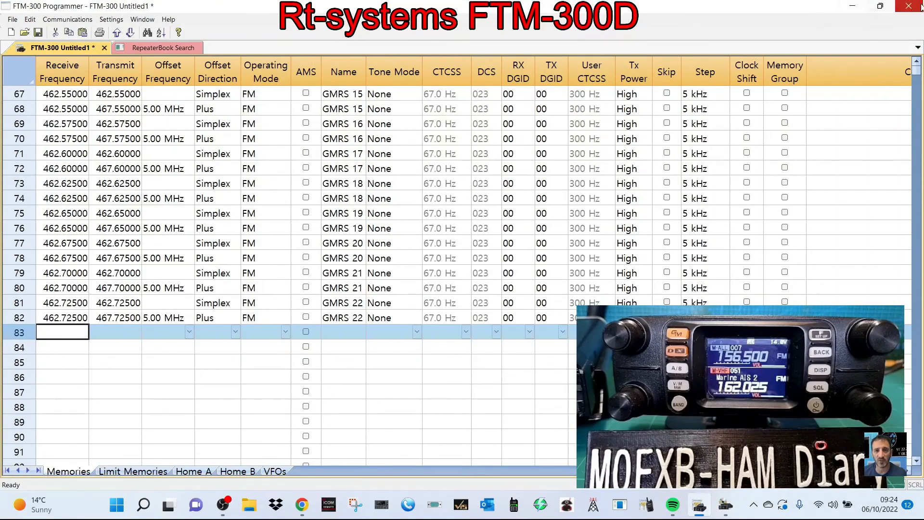
left_click(881, 5)
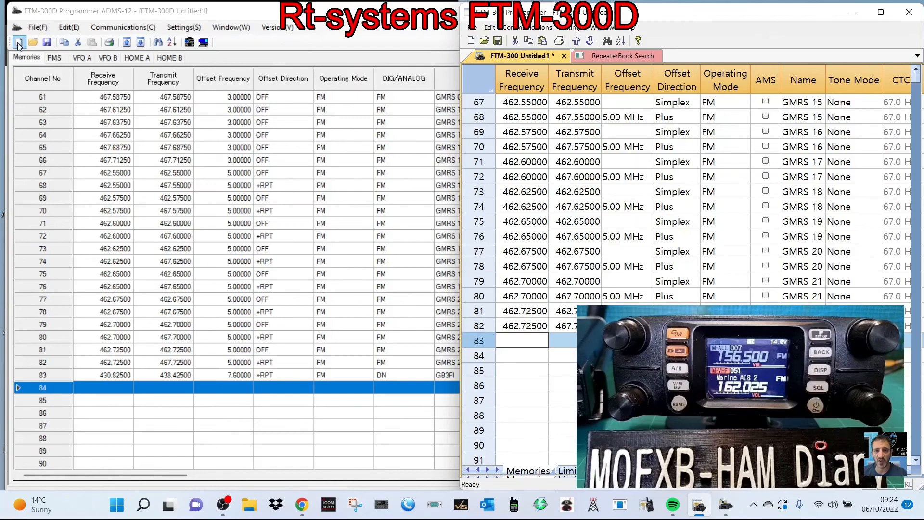
Show the file import and export options in ADMS-12, close them, and move its window slightly lower.
left_click(32, 29)
left_click(33, 29)
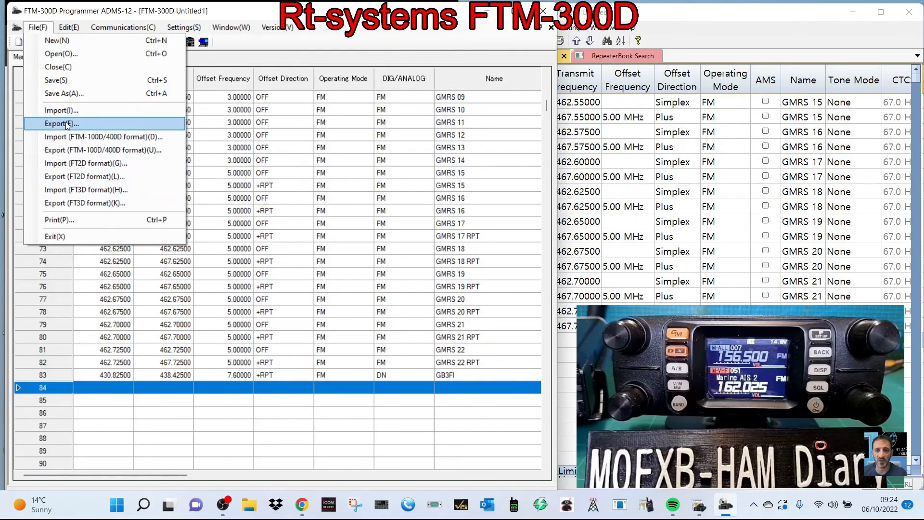
left_click(641, 16)
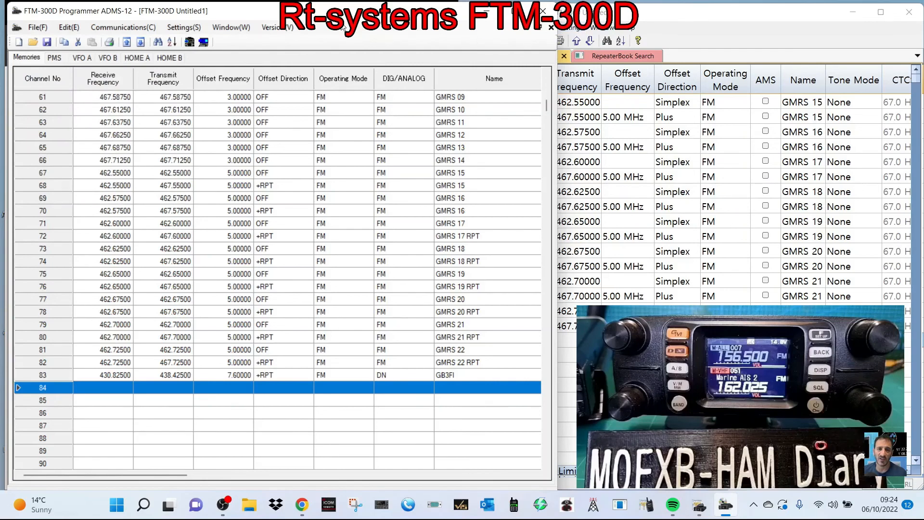
left_click_drag(339, 10, 341, 27)
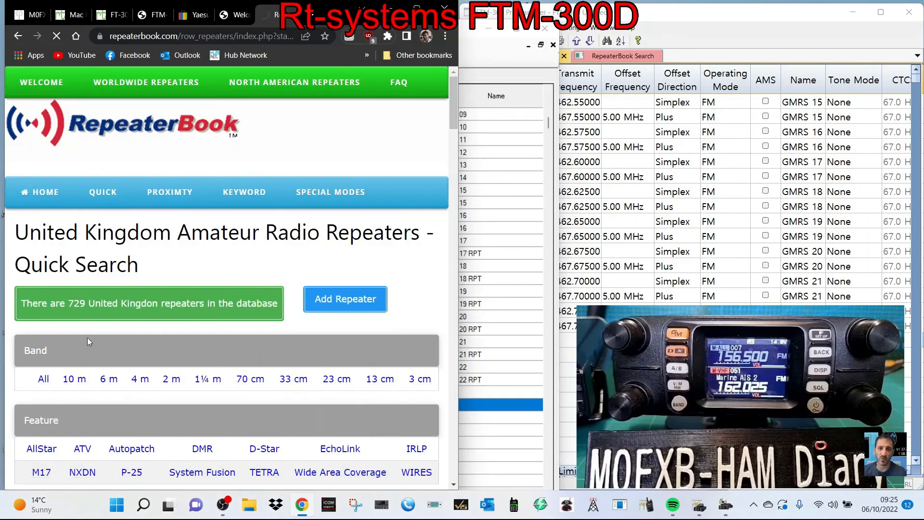
On the RepeaterBook website, list United Kingdom repeaters for all bands and view the results table.
scroll(265, 215, "down", 2)
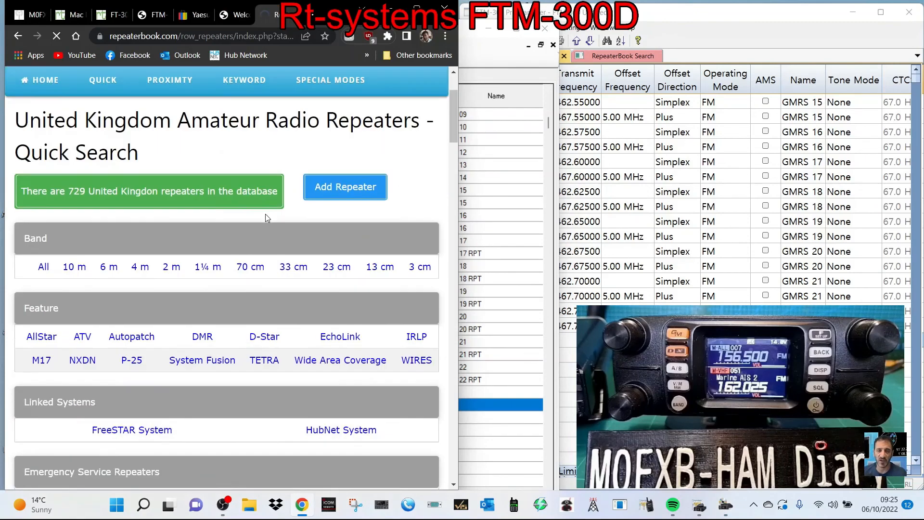
scroll(285, 256, "down", 5)
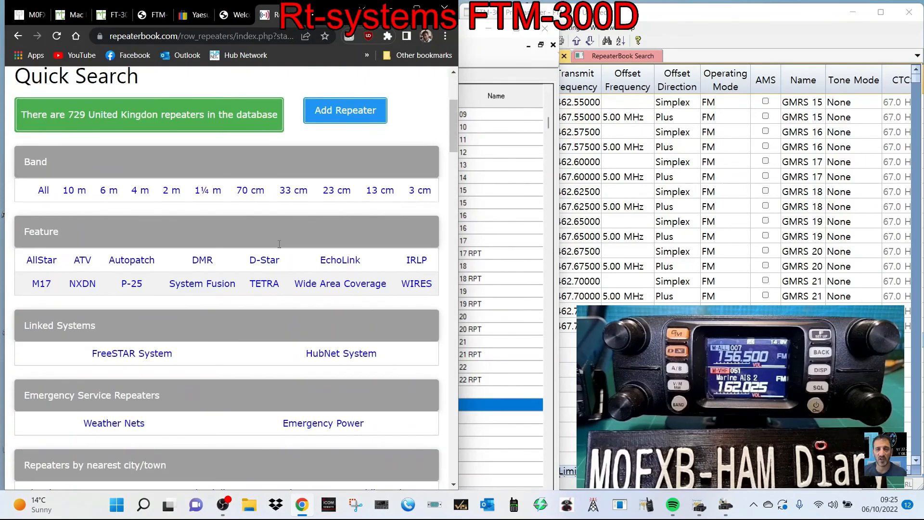
left_click(43, 138)
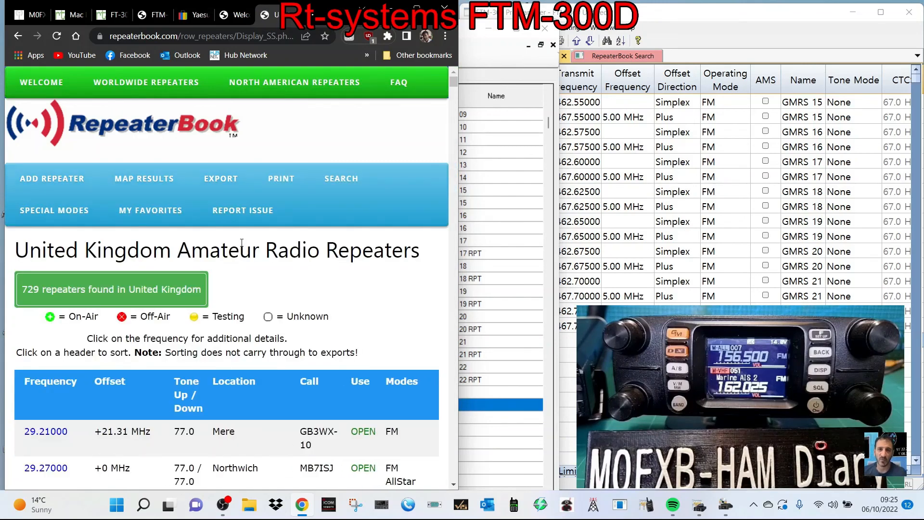
scroll(245, 260, "down", 2)
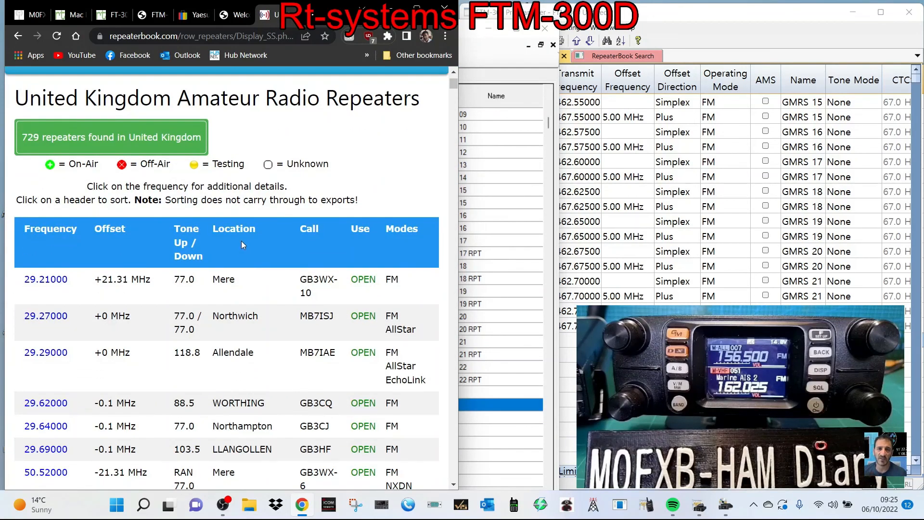
Switch between the RepeaterBook website, the RT Systems programmer and ADMS-12, finishing on the ADMS-12 memory list.
key("alt+Tab")
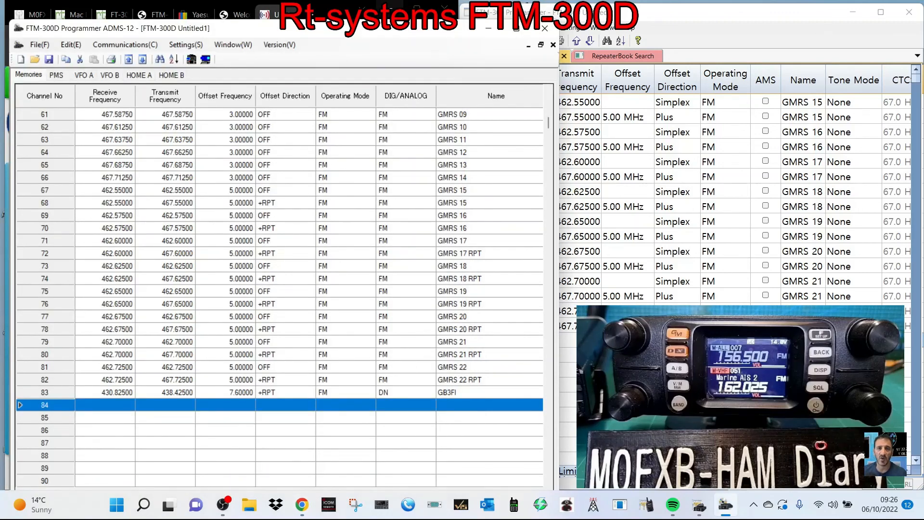
key("alt+Tab")
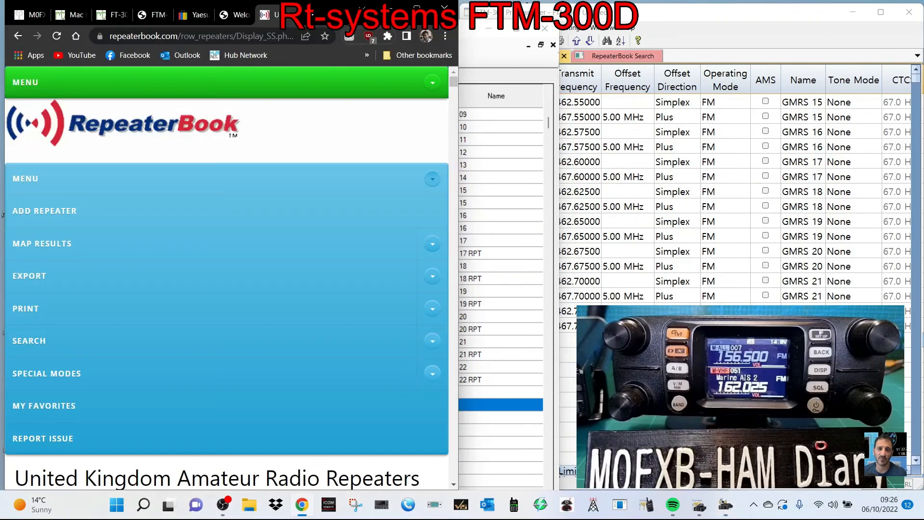
left_click(701, 18)
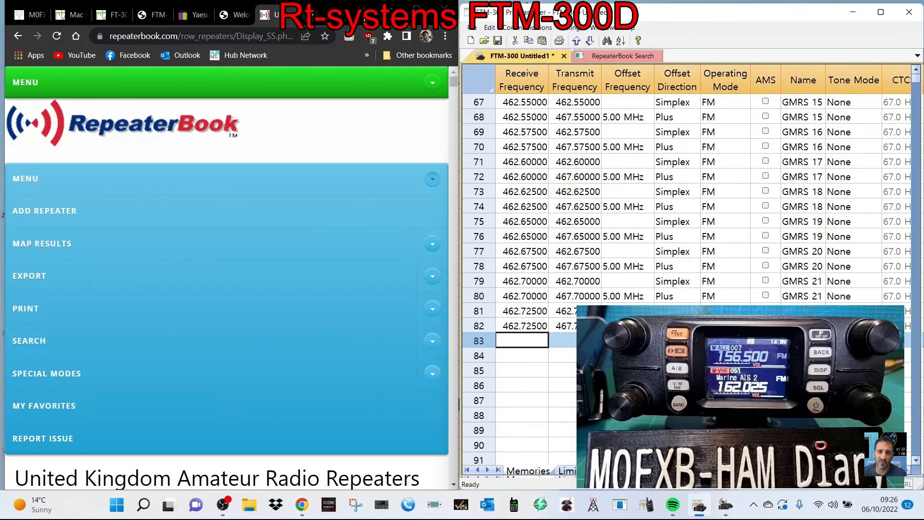
left_click(707, 508)
left_click(726, 505)
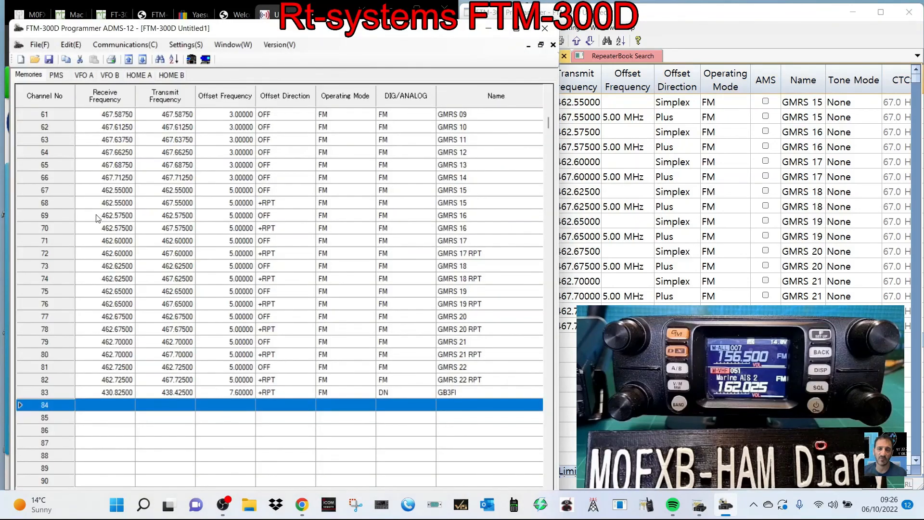